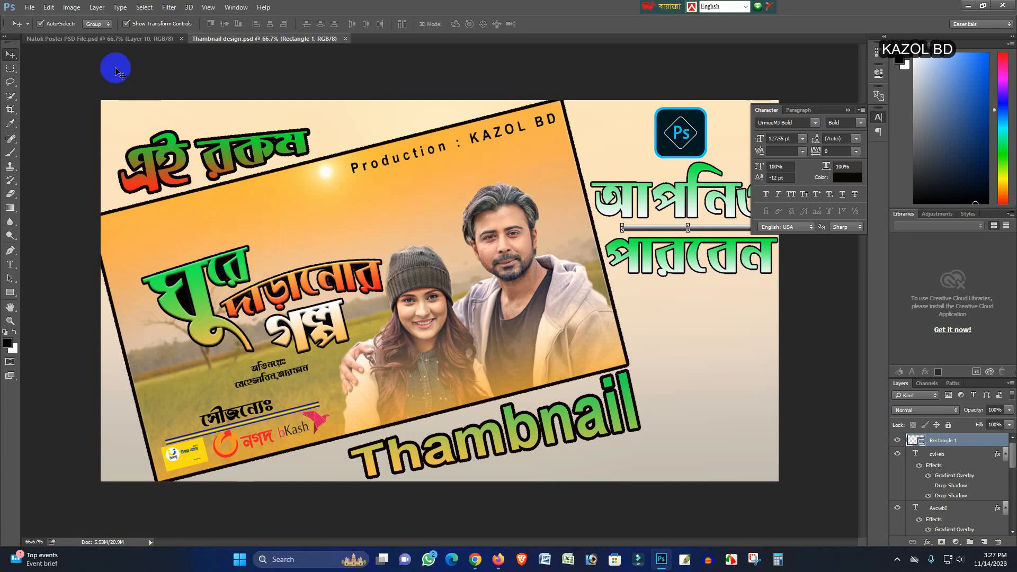
View the whole finished poster design in Natok Poster PSD File.psd.
{"action": "left_click", "coordinate": [100, 38]}
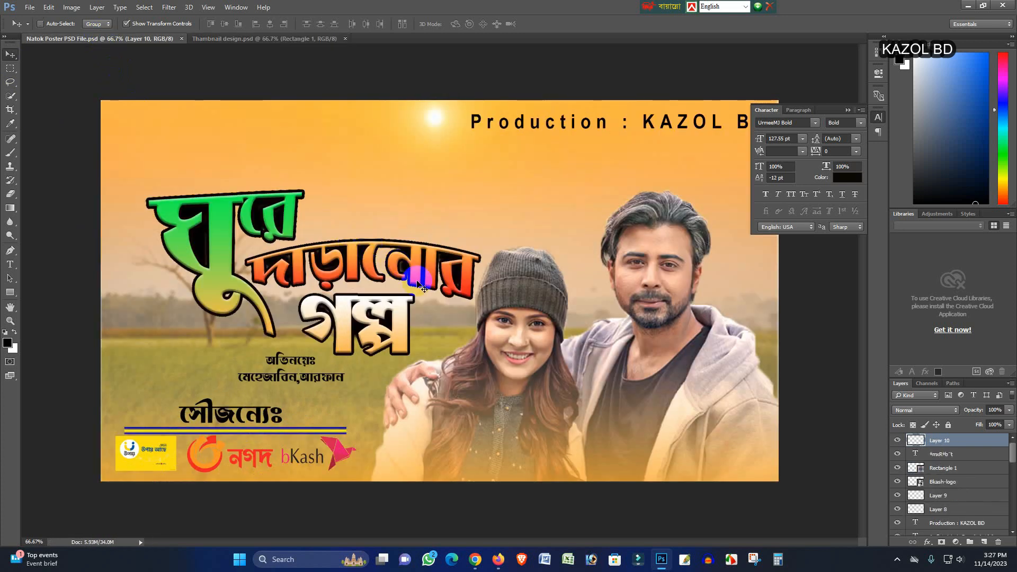
{"action": "left_click", "coordinate": [368, 264], "text": "alt"}
{"action": "left_click_drag", "start_coordinate": [331, 223], "coordinate": [329, 258]}
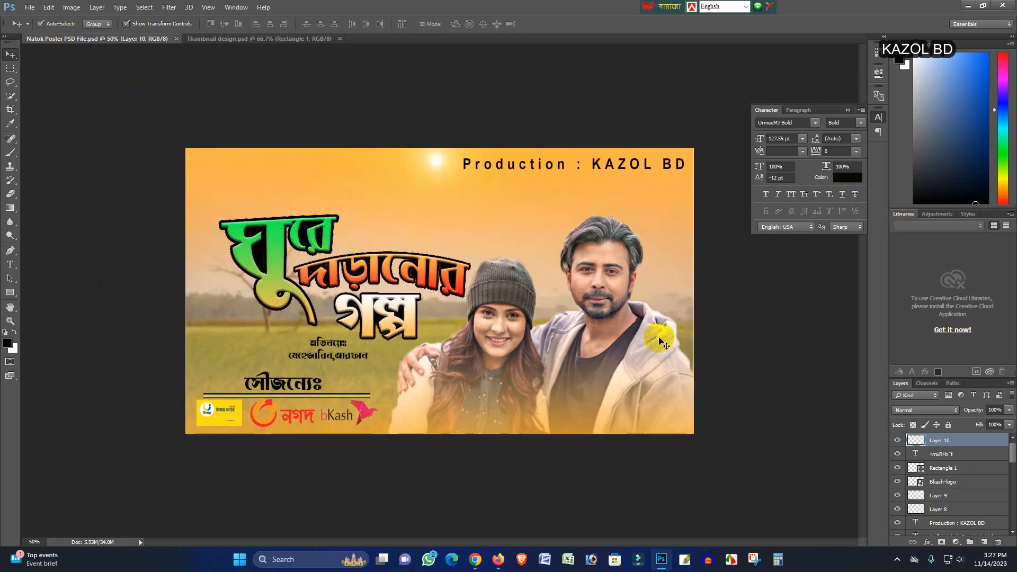
{"action": "left_click_drag", "start_coordinate": [387, 292], "coordinate": [430, 344]}
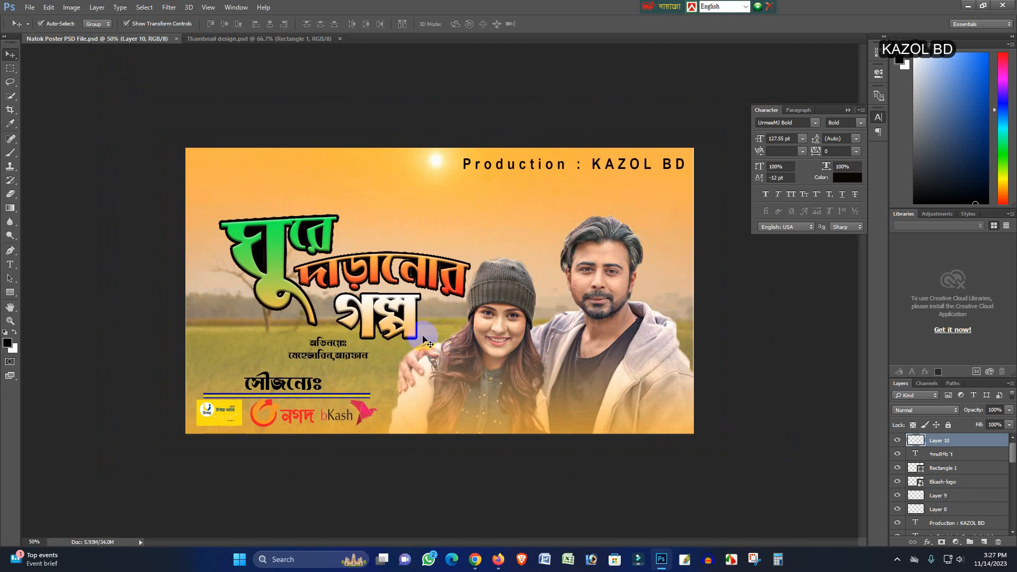
{"action": "left_click_drag", "start_coordinate": [343, 249], "coordinate": [53, 51]}
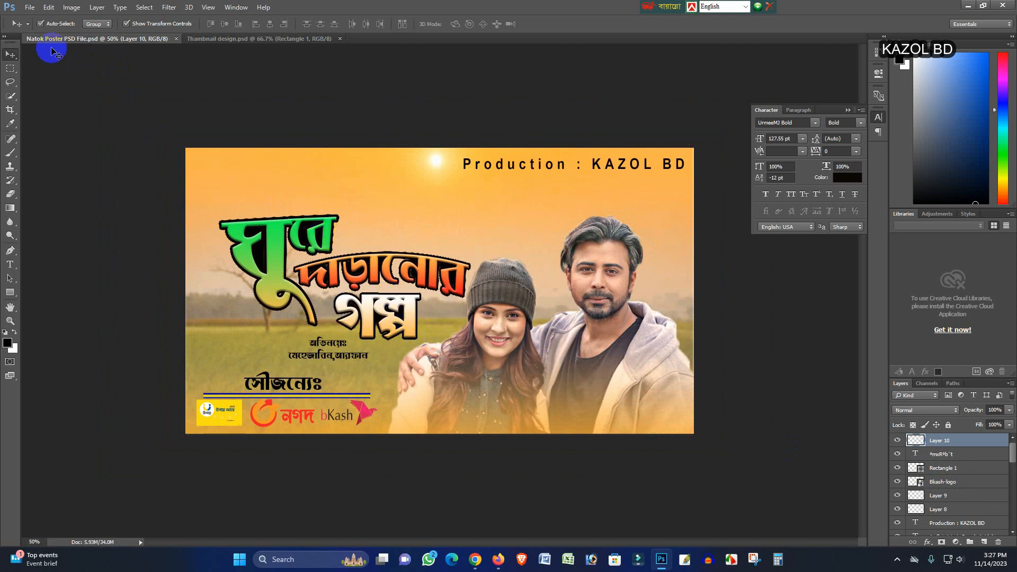
Create a 1920 × 1080 pixel RGB document at 300 pixels/inch with a white background, and add an empty layer.
{"action": "left_click", "coordinate": [29, 8]}
{"action": "left_click", "coordinate": [31, 17]}
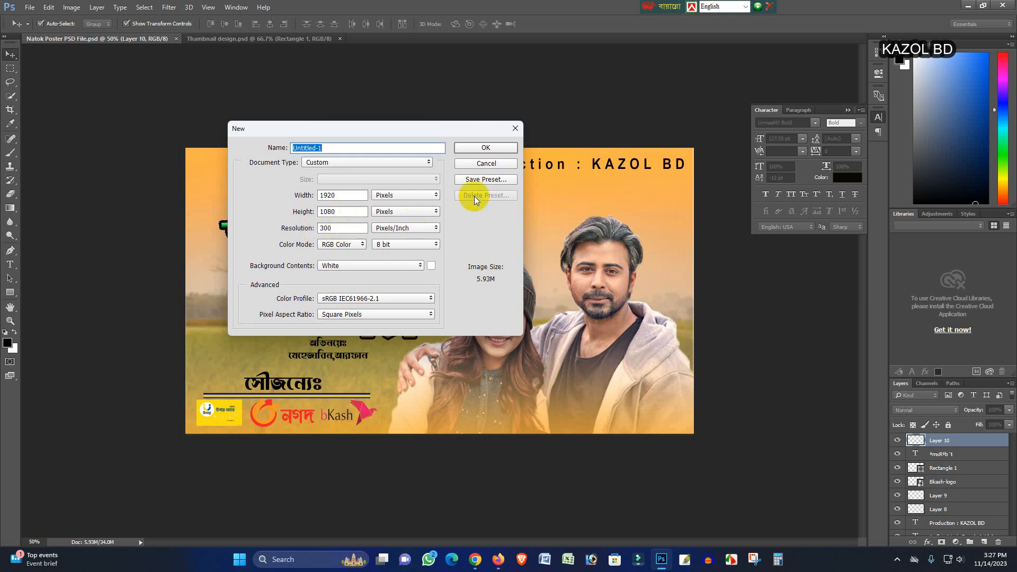
{"action": "left_click", "coordinate": [487, 148]}
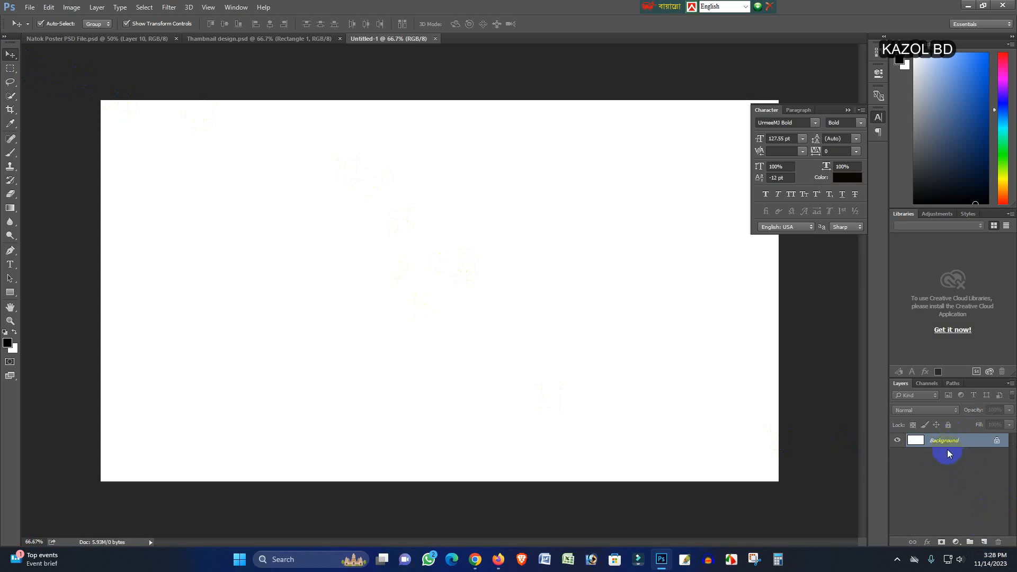
{"action": "left_click", "coordinate": [985, 543]}
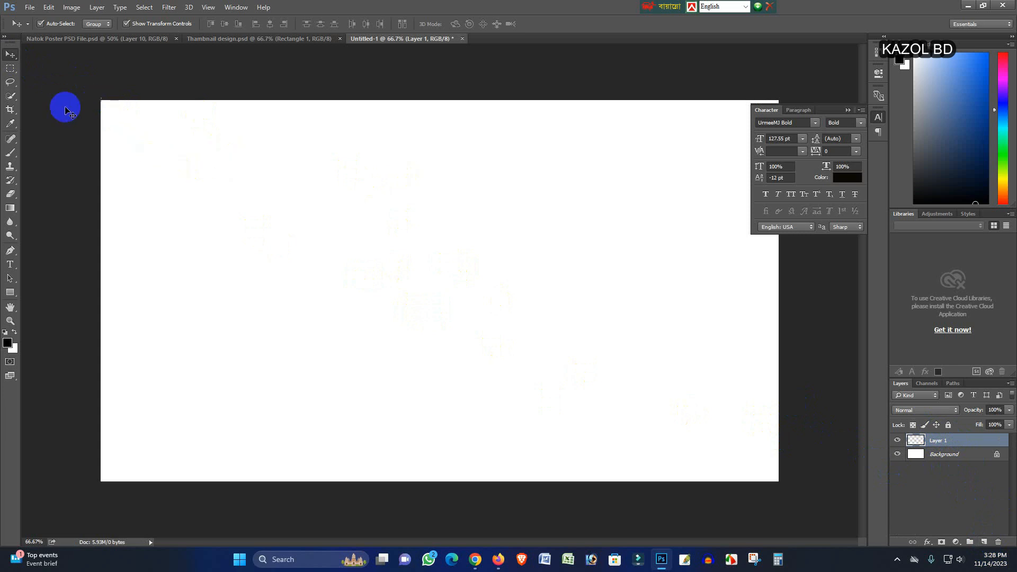
{"action": "left_click", "coordinate": [476, 560]}
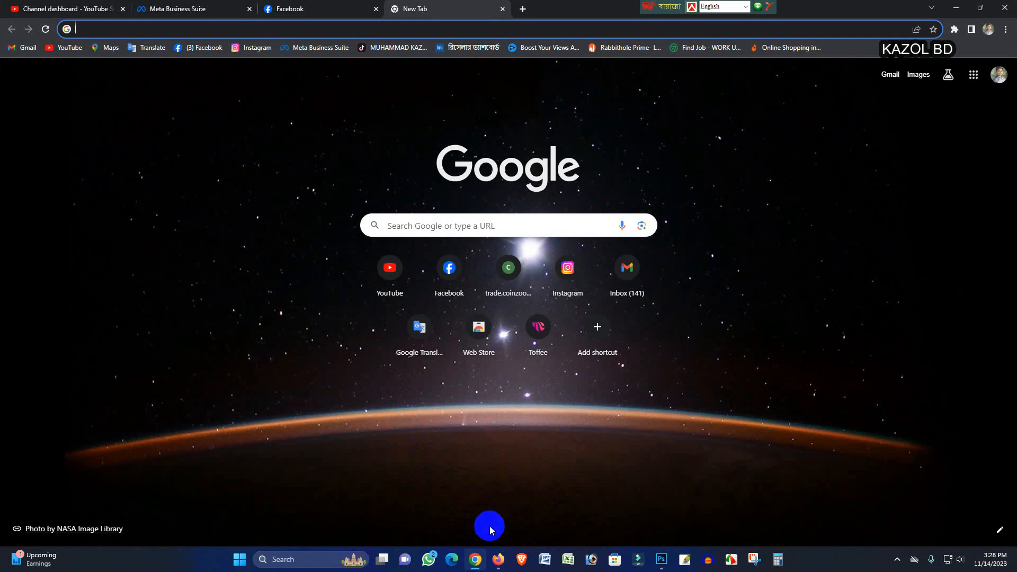
{"action": "left_click", "coordinate": [661, 561]}
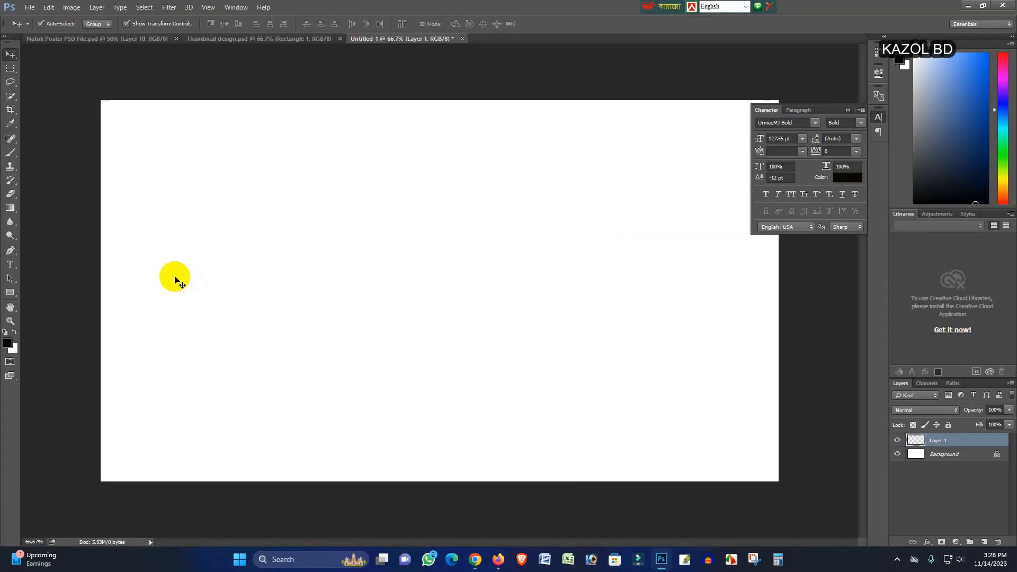
Open the 113028911 landscape JPG of the yellow rapeseed field, copy it into Untitled-1 as a layer, and close the source image.
{"action": "left_click", "coordinate": [26, 8]}
{"action": "left_click", "coordinate": [43, 29]}
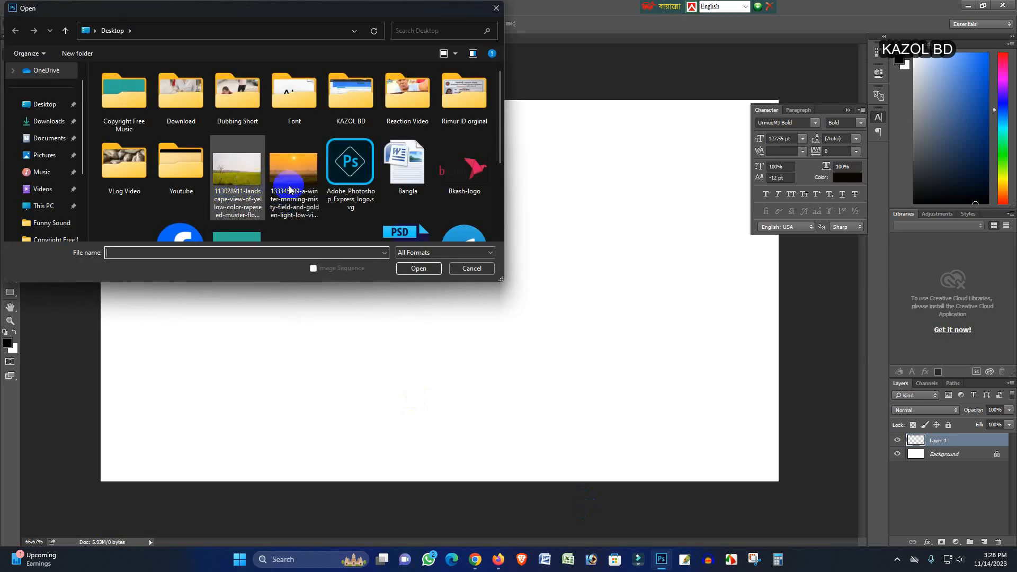
{"action": "left_click", "coordinate": [246, 187]}
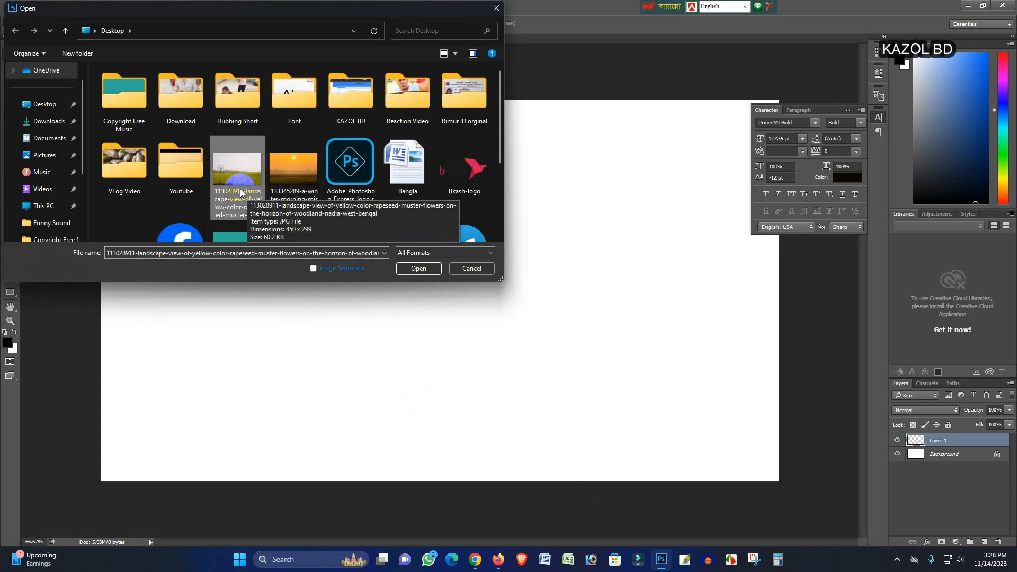
{"action": "left_click", "coordinate": [417, 268]}
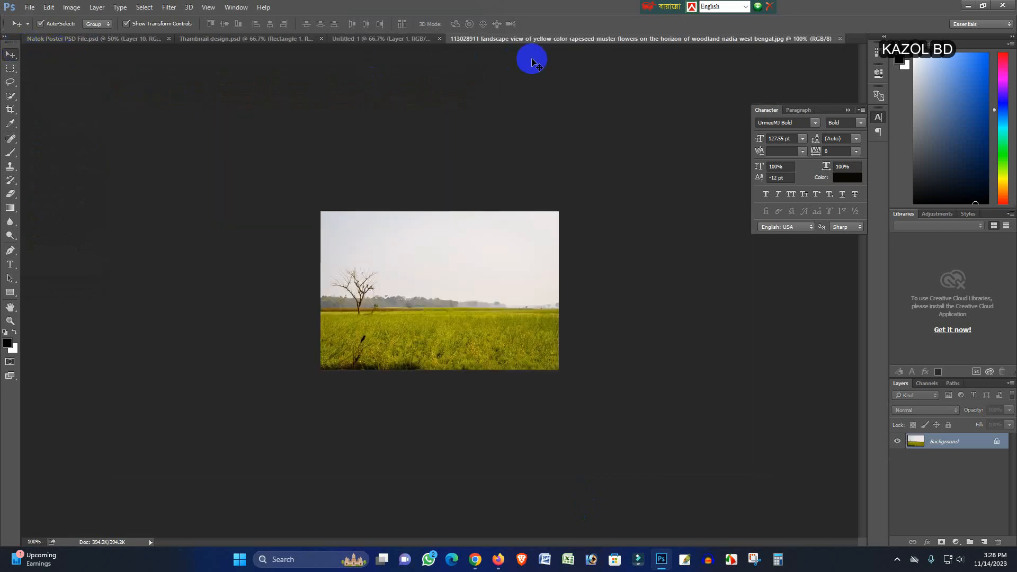
{"action": "left_click_drag", "start_coordinate": [440, 268], "coordinate": [390, 230]}
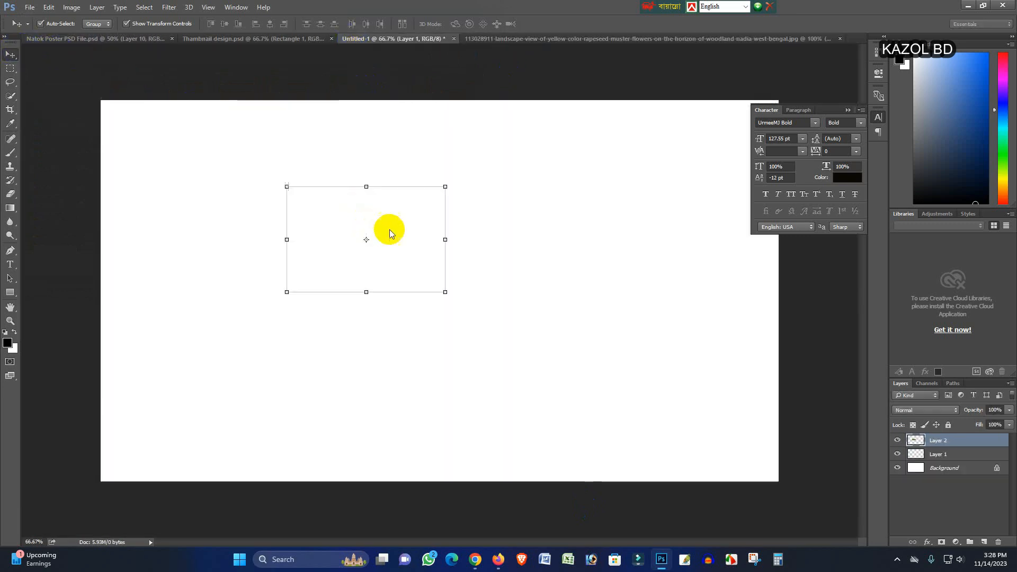
{"action": "left_click", "coordinate": [843, 40]}
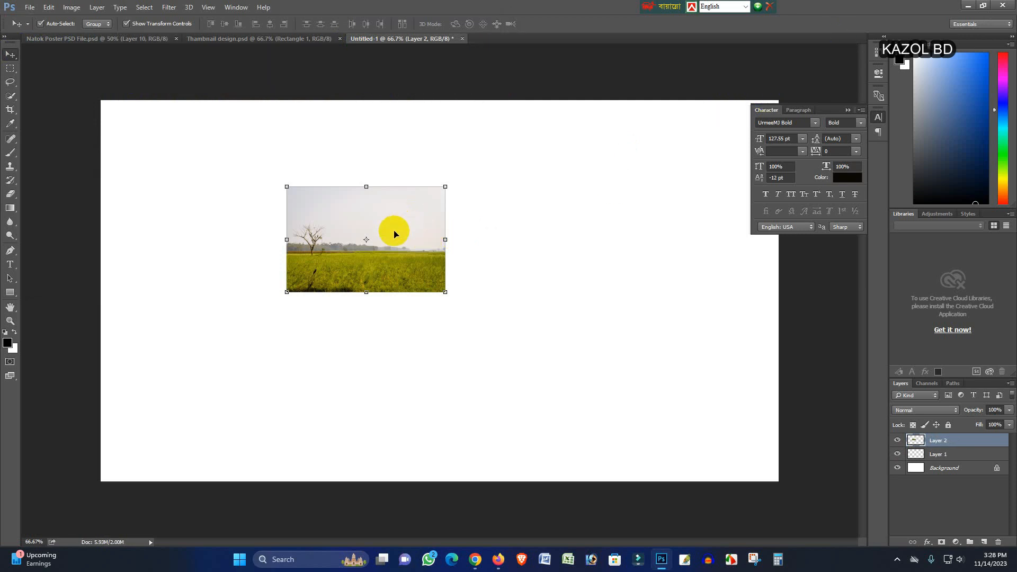
Scale the field photo to about 433% and position it so it covers the whole canvas.
{"action": "left_click_drag", "start_coordinate": [446, 298], "coordinate": [660, 477]}
{"action": "left_click_drag", "start_coordinate": [484, 339], "coordinate": [514, 388]}
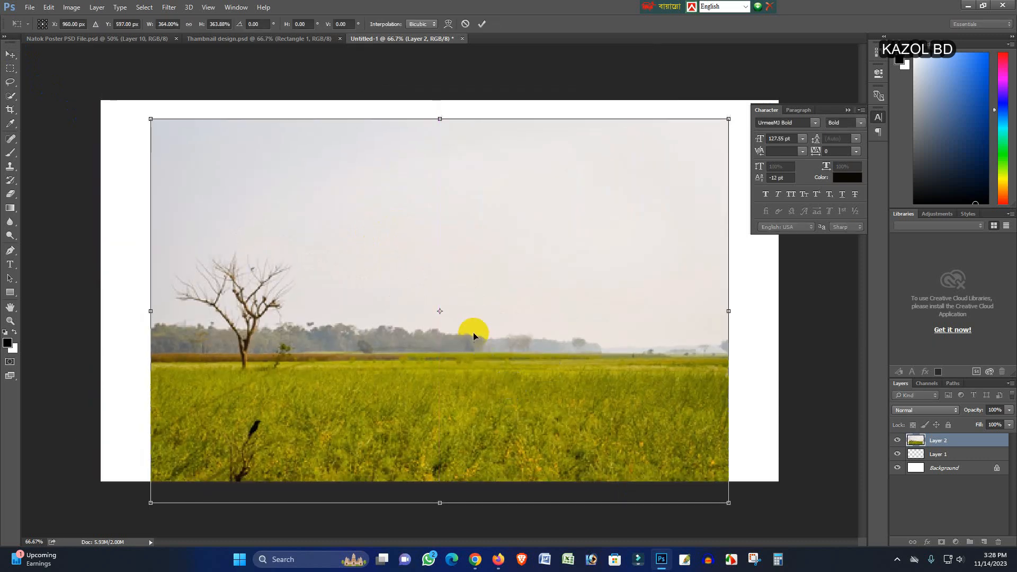
{"action": "key", "text": "ctrl+minus"}
{"action": "left_click_drag", "start_coordinate": [655, 451], "coordinate": [692, 482]}
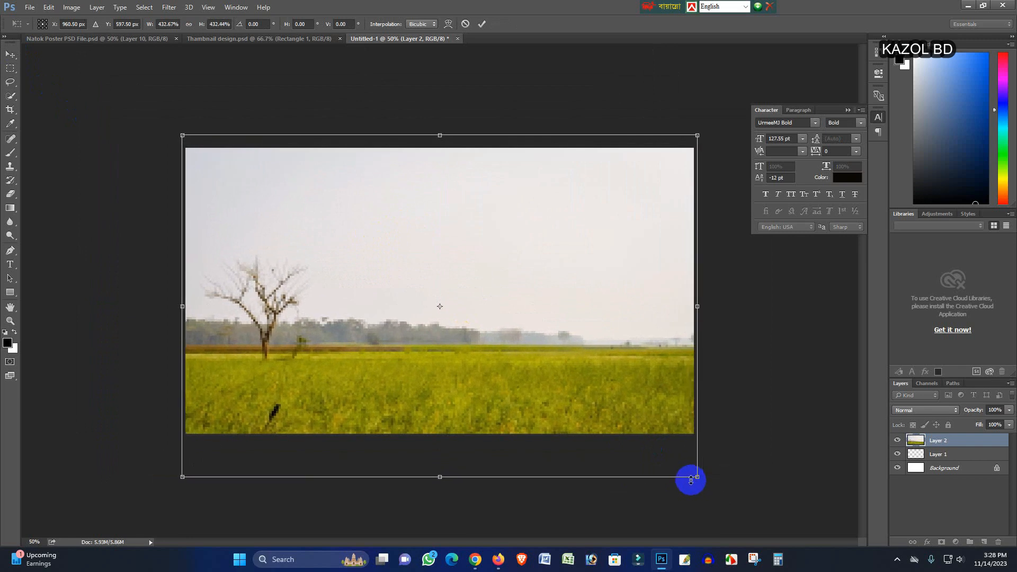
{"action": "key", "text": "Return"}
{"action": "left_click_drag", "start_coordinate": [570, 368], "coordinate": [556, 351]}
{"action": "left_click", "coordinate": [752, 346]}
Delete the empty Layer 1 beneath the field photo.
{"action": "left_click", "coordinate": [932, 458]}
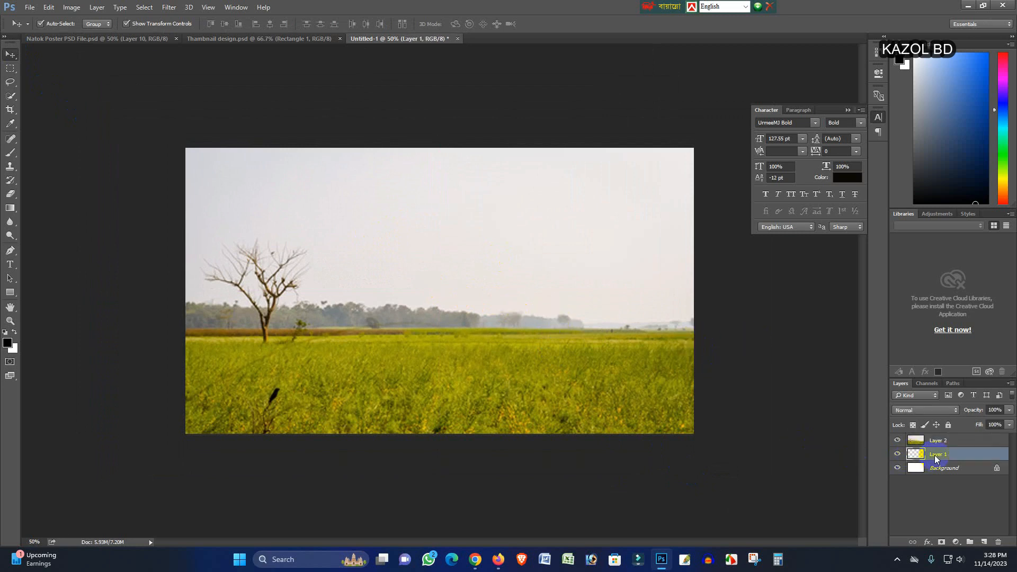
{"action": "right_click", "coordinate": [932, 459]}
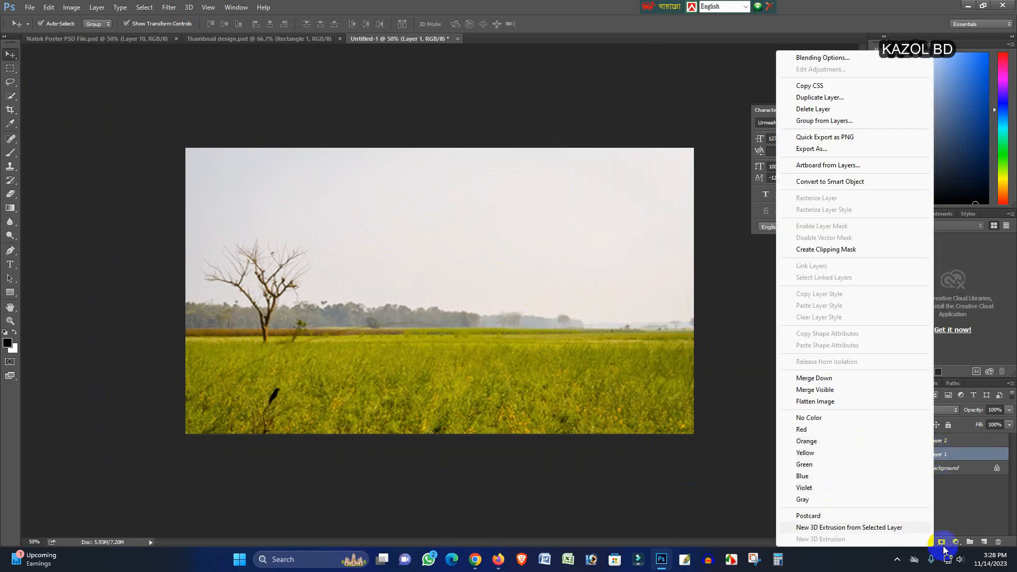
{"action": "left_click", "coordinate": [999, 543]}
{"action": "left_click", "coordinate": [999, 544]}
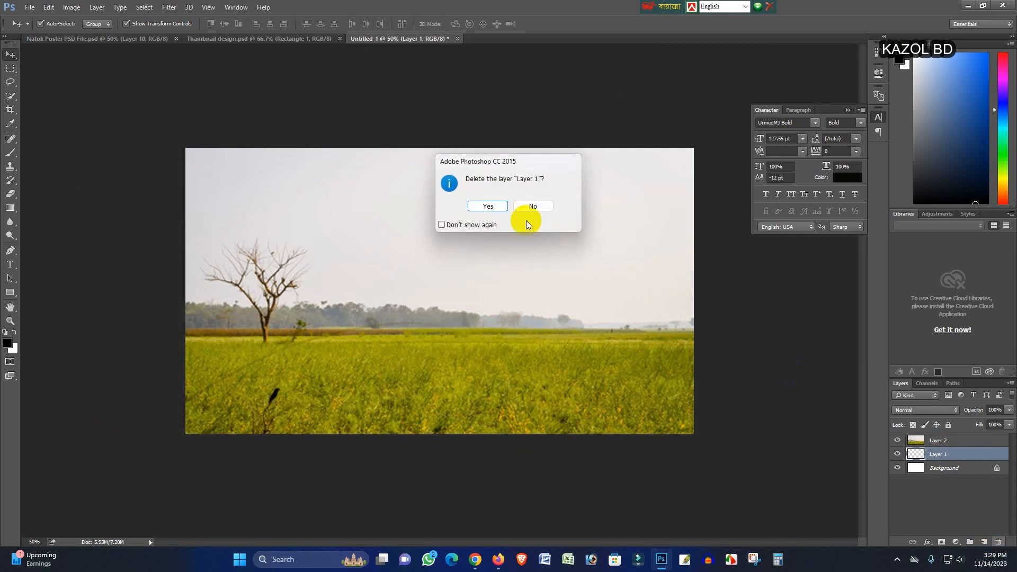
{"action": "left_click", "coordinate": [486, 207]}
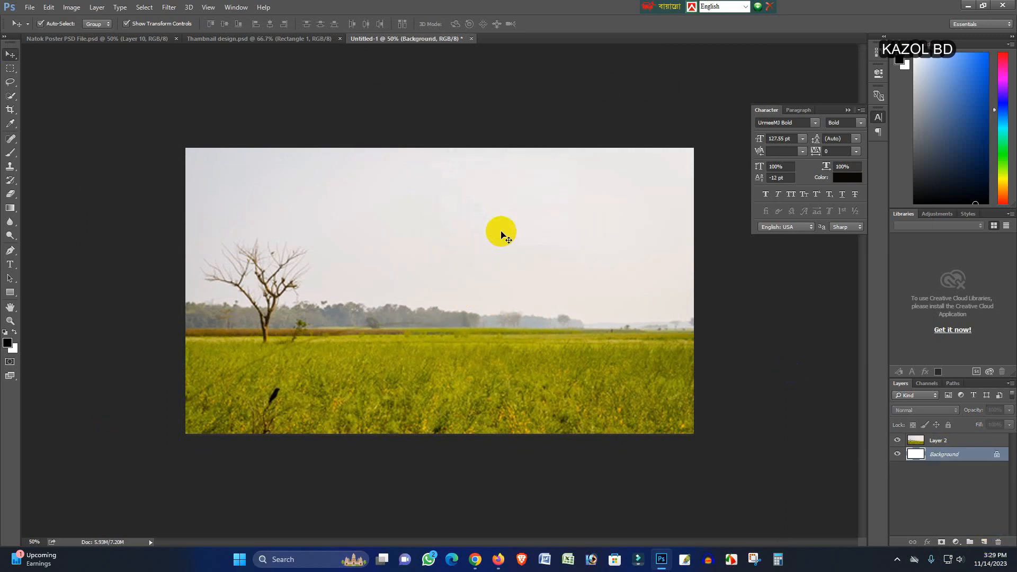
Open the 133345289 misty sunrise JPG, copy it into Untitled-1 above the field photo, and close the source image.
{"action": "left_click", "coordinate": [949, 440]}
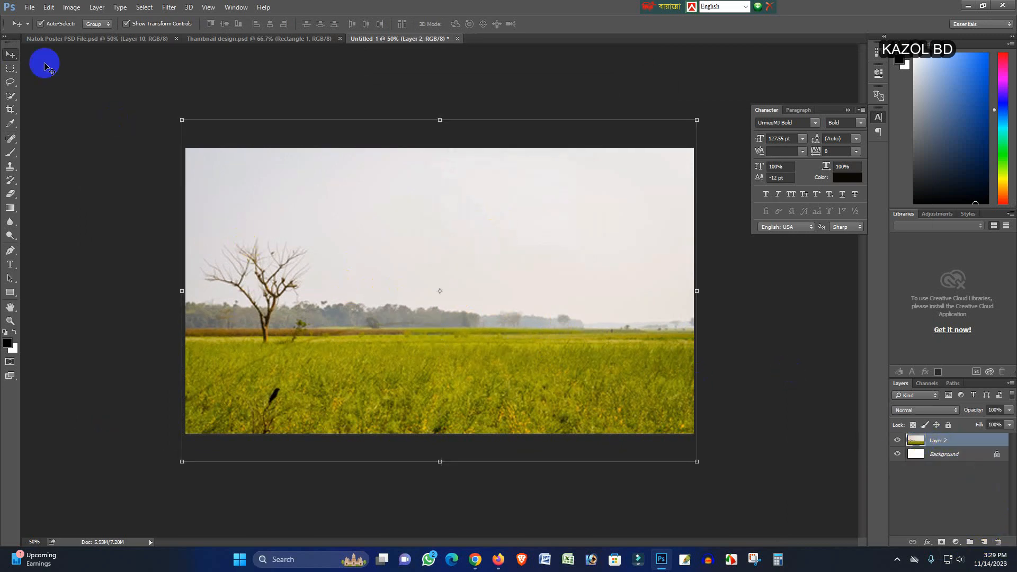
{"action": "left_click", "coordinate": [30, 7]}
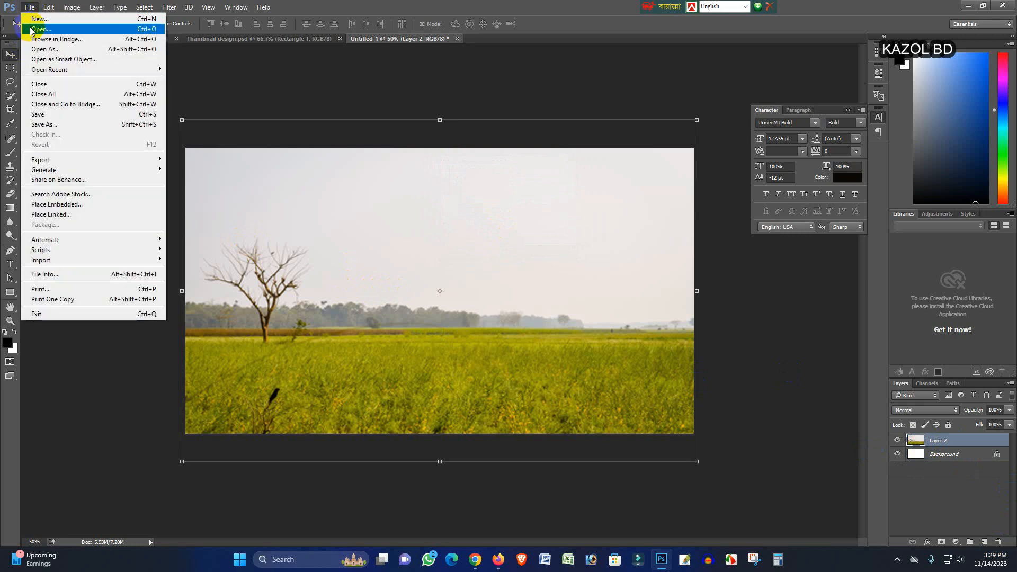
{"action": "left_click", "coordinate": [30, 27]}
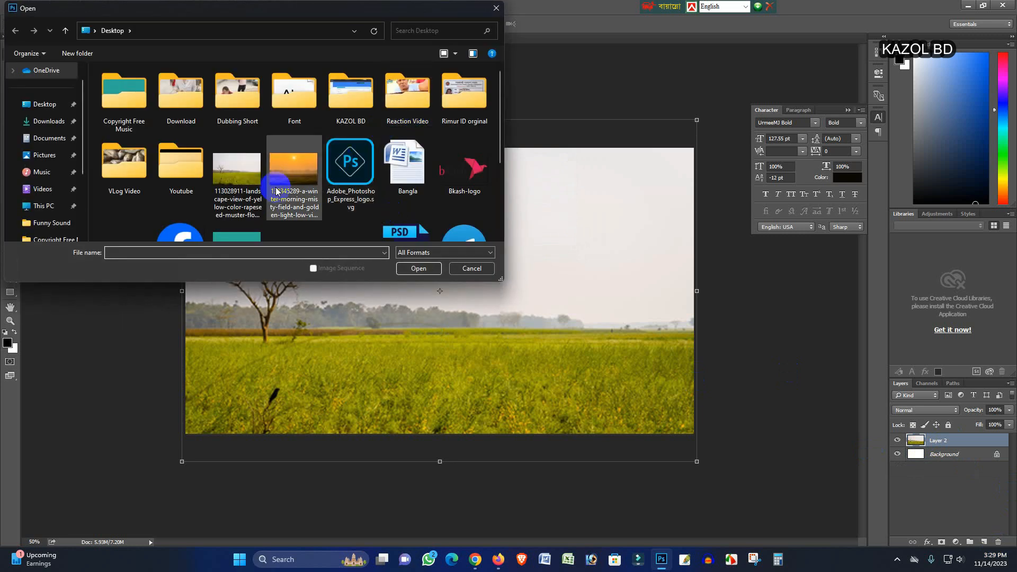
{"action": "left_click", "coordinate": [292, 183]}
{"action": "left_click", "coordinate": [417, 269]}
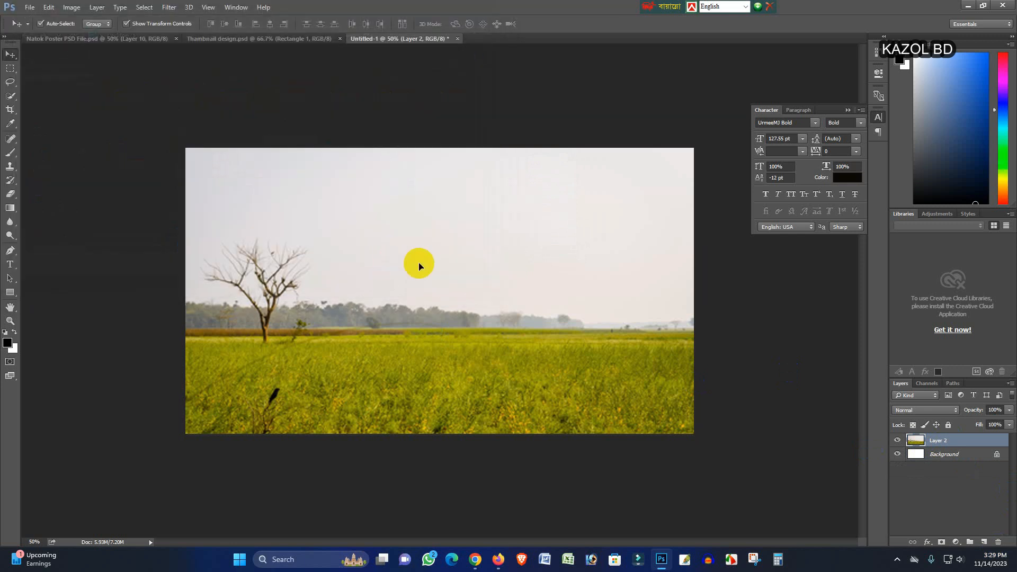
{"action": "left_click_drag", "start_coordinate": [415, 268], "coordinate": [389, 291]}
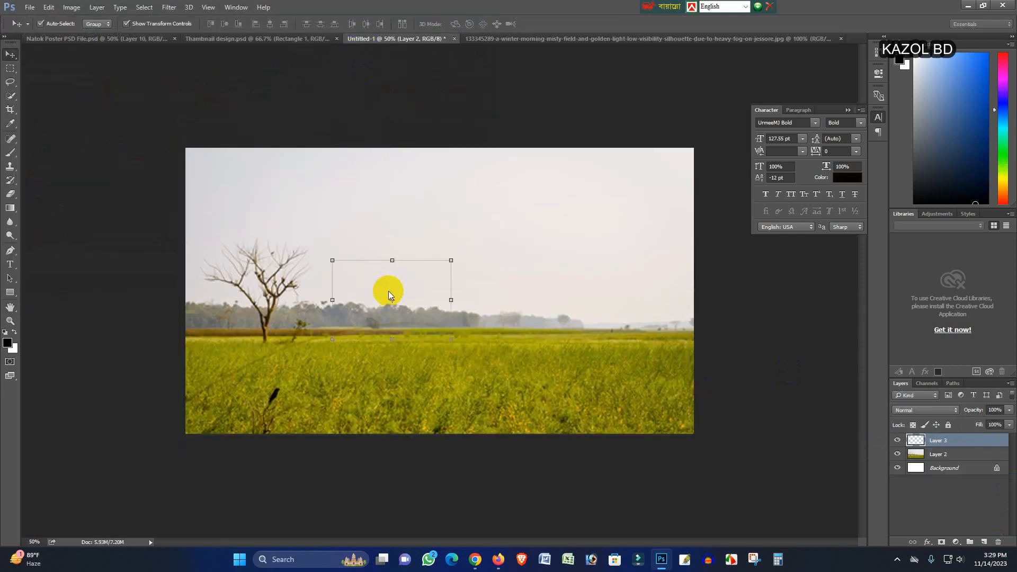
{"action": "left_click", "coordinate": [606, 41]}
{"action": "left_click", "coordinate": [840, 39]}
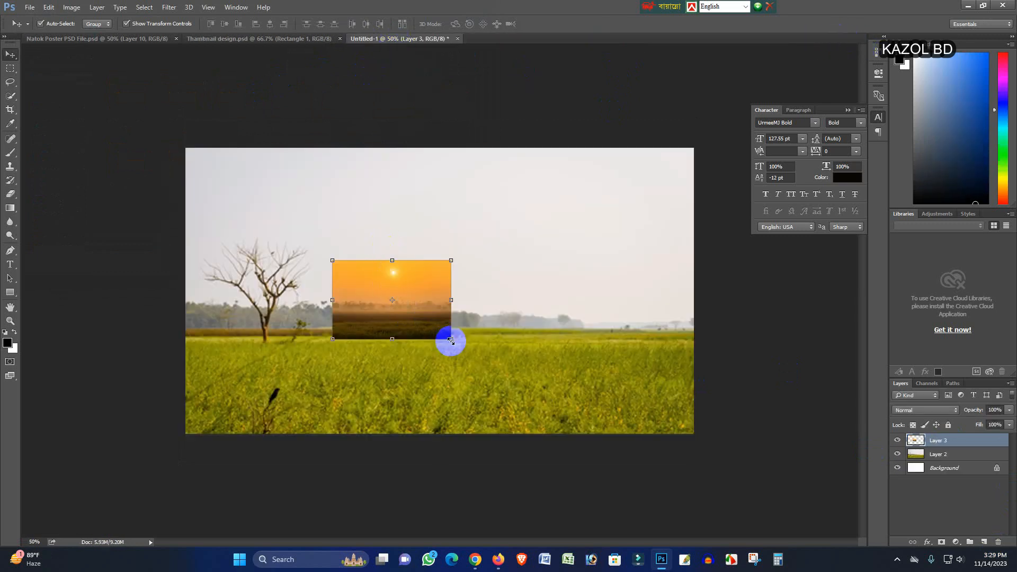
Scale the misty sunrise photo to about 428% and position it to cover the canvas with the sun near the upper edge.
{"action": "key", "text": "ctrl+t"}
{"action": "left_click_drag", "start_coordinate": [450, 339], "coordinate": [625, 453]}
{"action": "left_click_drag", "start_coordinate": [527, 386], "coordinate": [563, 388]}
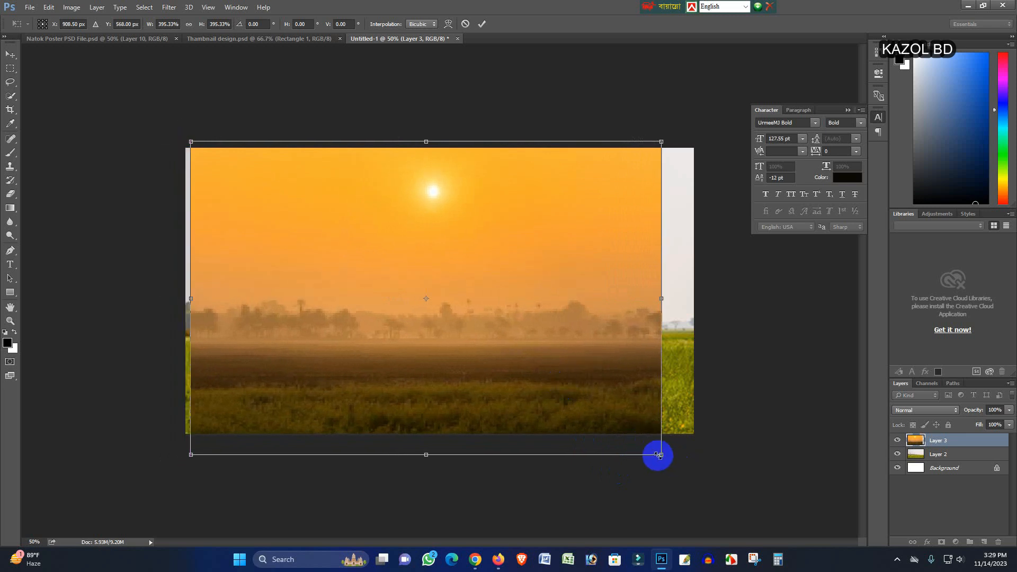
{"action": "left_click_drag", "start_coordinate": [663, 457], "coordinate": [681, 467]}
{"action": "left_click_drag", "start_coordinate": [606, 397], "coordinate": [620, 400]}
{"action": "left_click_drag", "start_coordinate": [449, 204], "coordinate": [449, 196]}
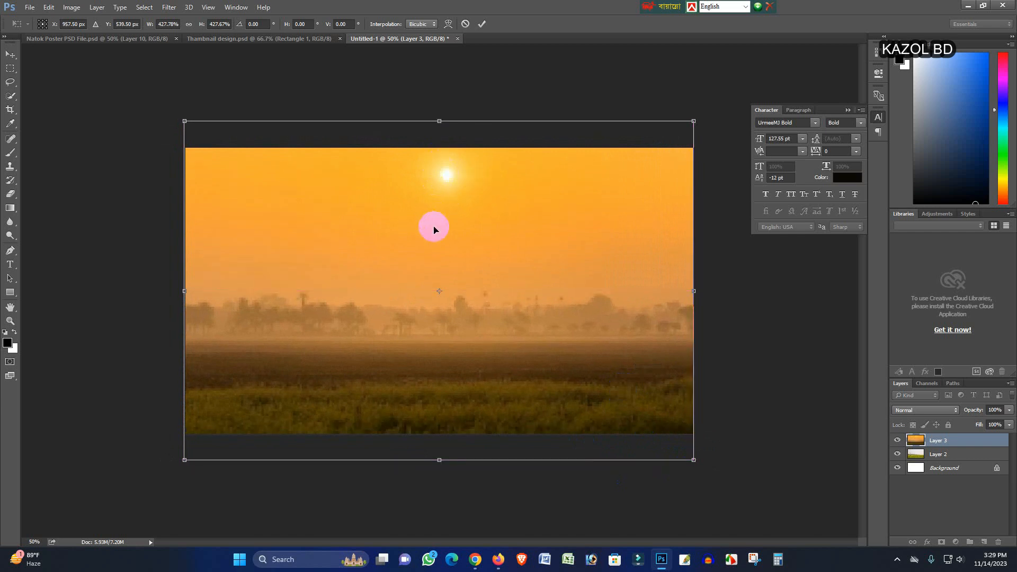
{"action": "key", "text": "Return"}
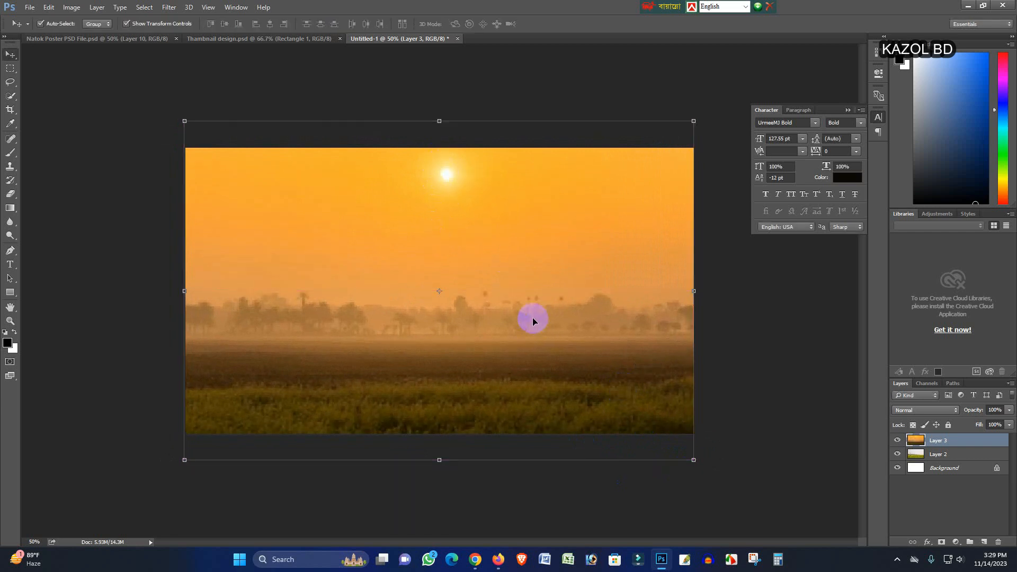
Compare the two photos by hiding the sunrise layer and showing it again.
{"action": "left_click", "coordinate": [946, 457]}
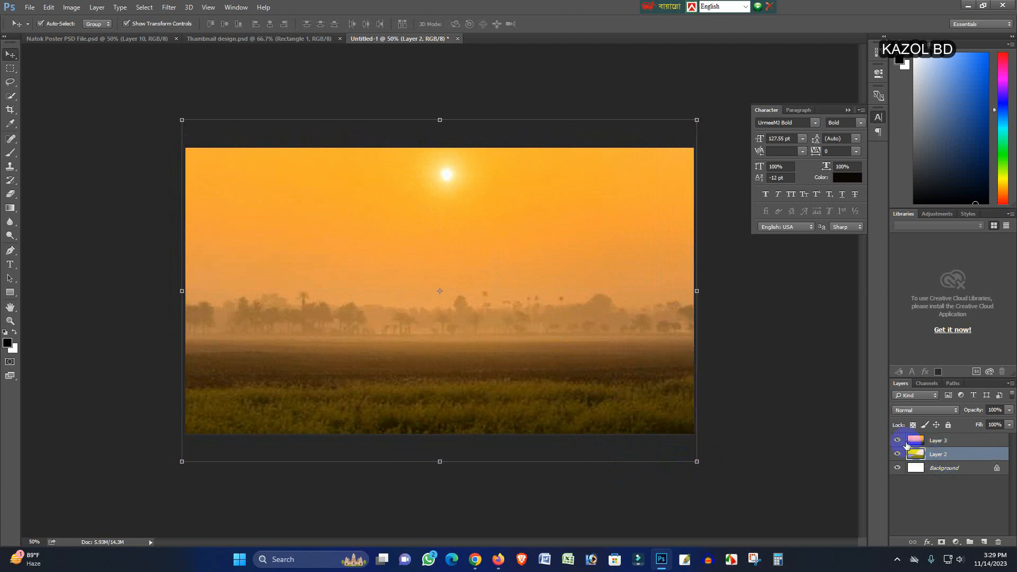
{"action": "left_click", "coordinate": [899, 440]}
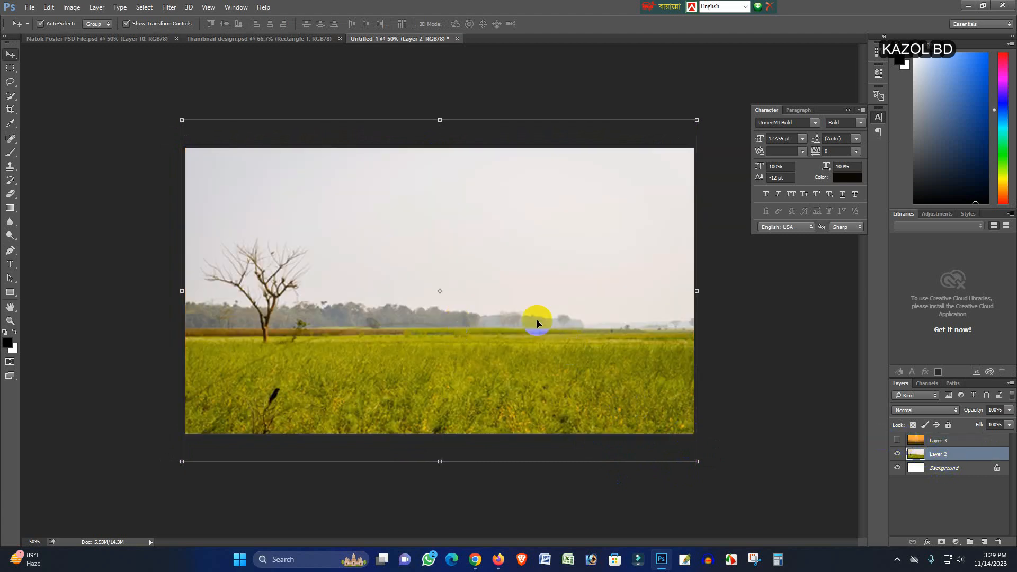
{"action": "left_click", "coordinate": [898, 441]}
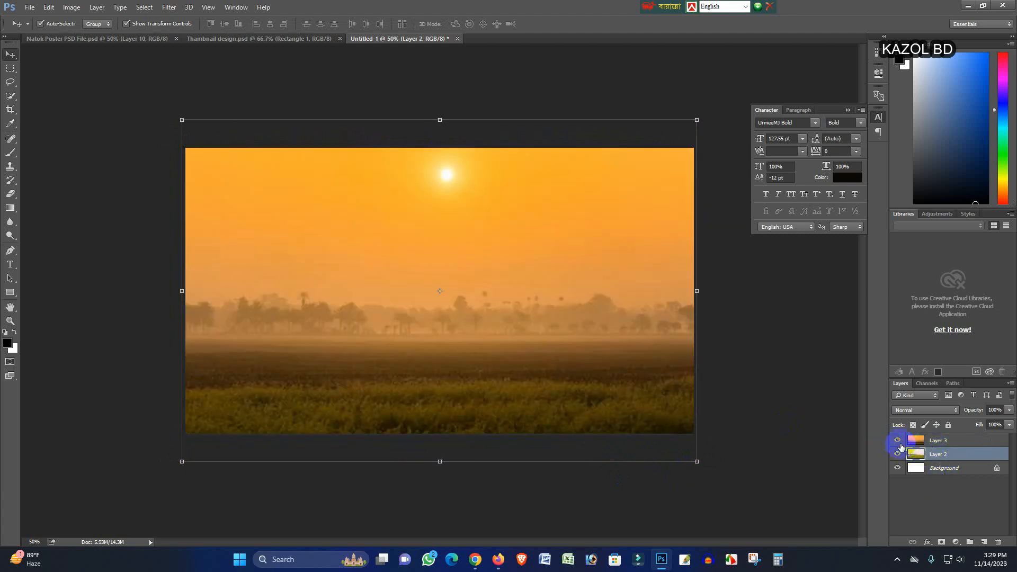
Add a layer mask to the sunrise layer and paint its lower part black with a size 700 brush at 47% opacity, blending in the field.
{"action": "left_click", "coordinate": [944, 446]}
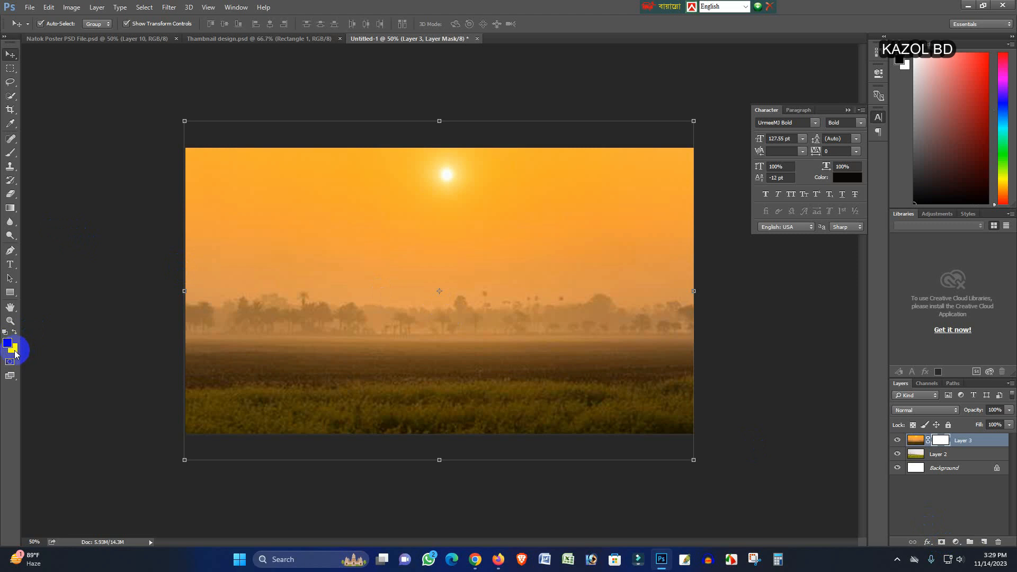
{"action": "left_click", "coordinate": [9, 154]}
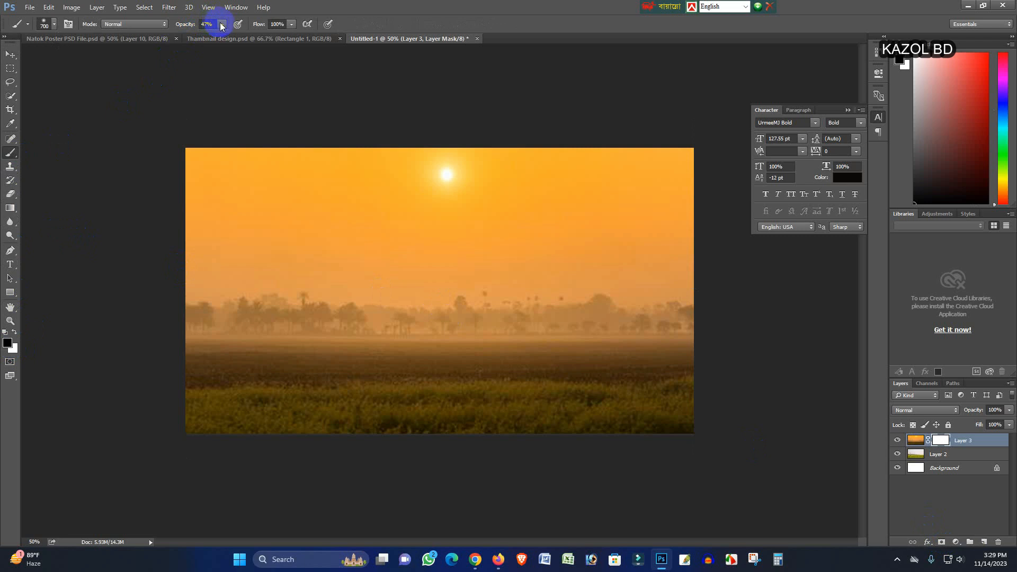
{"action": "mouse_move", "coordinate": [221, 391]}
{"action": "left_mouse_down"}
{"action": "mouse_move", "coordinate": [548, 411]}
{"action": "mouse_move", "coordinate": [640, 410]}
{"action": "mouse_move", "coordinate": [683, 398]}
{"action": "mouse_move", "coordinate": [669, 388]}
{"action": "mouse_move", "coordinate": [250, 380]}
{"action": "mouse_move", "coordinate": [201, 369]}
{"action": "mouse_move", "coordinate": [559, 372]}
{"action": "mouse_move", "coordinate": [676, 356]}
{"action": "mouse_move", "coordinate": [252, 357]}
{"action": "left_mouse_up"}
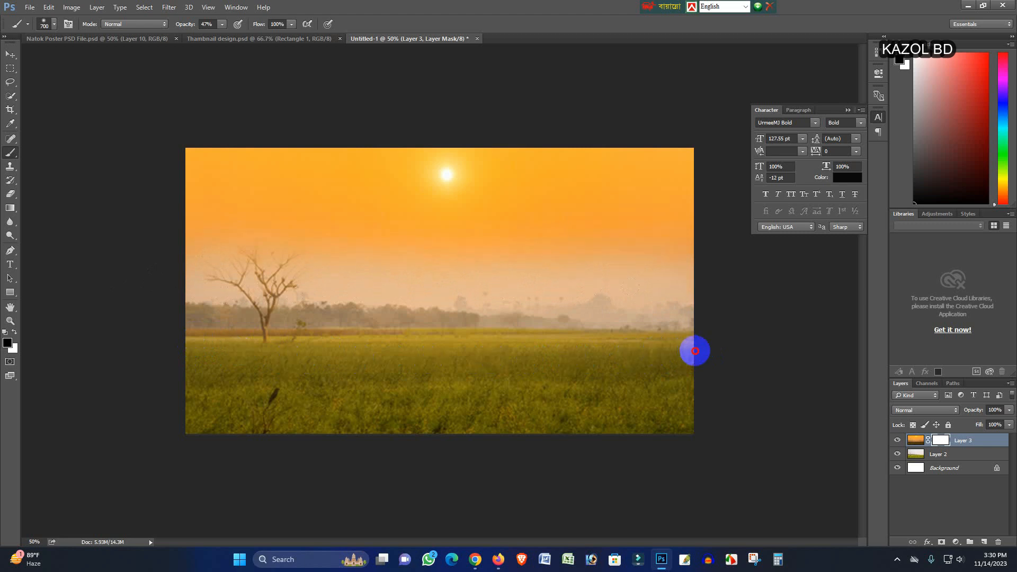
Merge the masked sunrise layer and the field layer beneath it into a single background layer.
{"action": "left_click", "coordinate": [10, 54]}
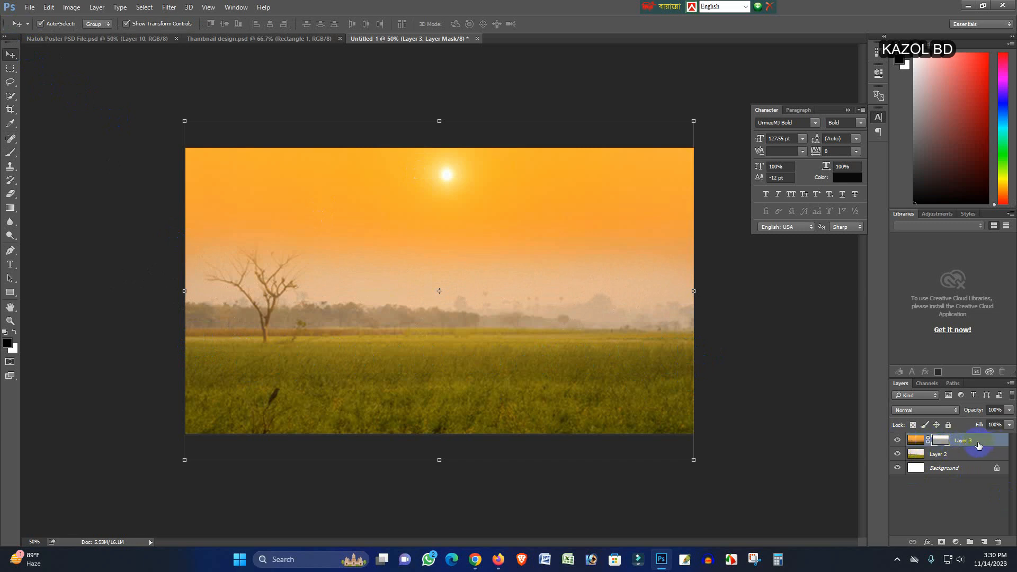
{"action": "left_click", "coordinate": [948, 455]}
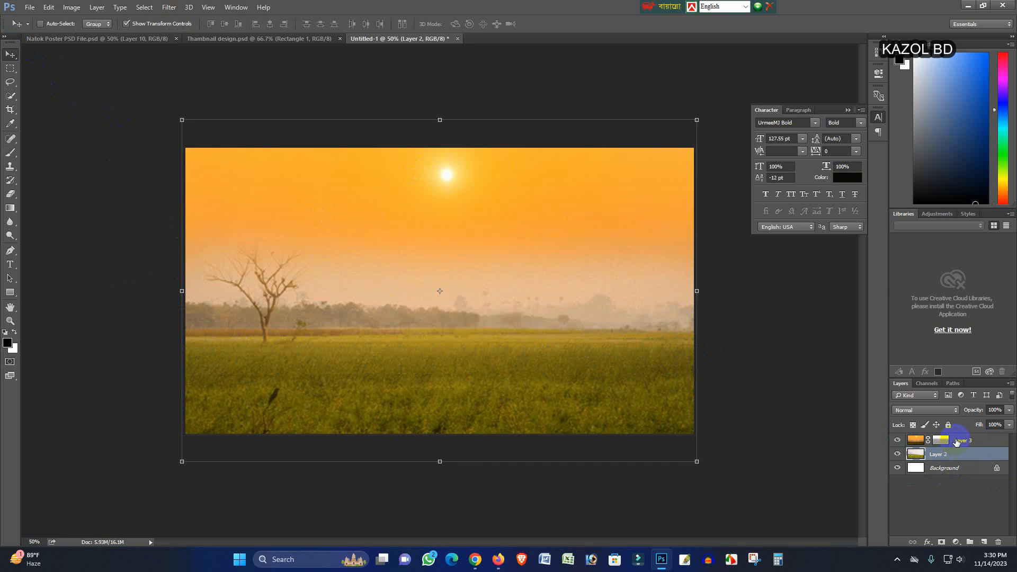
{"action": "left_click", "coordinate": [957, 441], "text": "shift"}
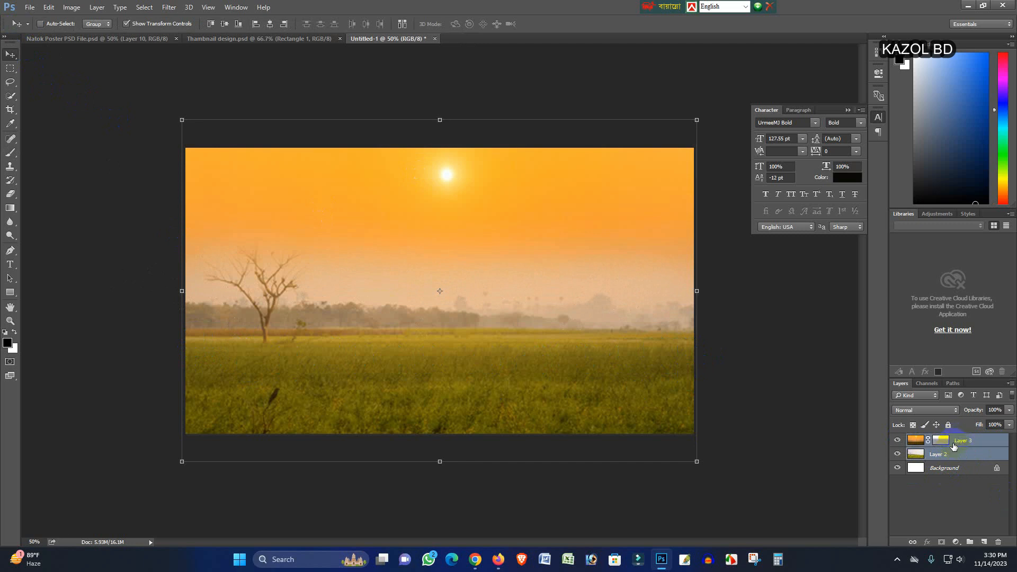
{"action": "key", "text": "ctrl+e"}
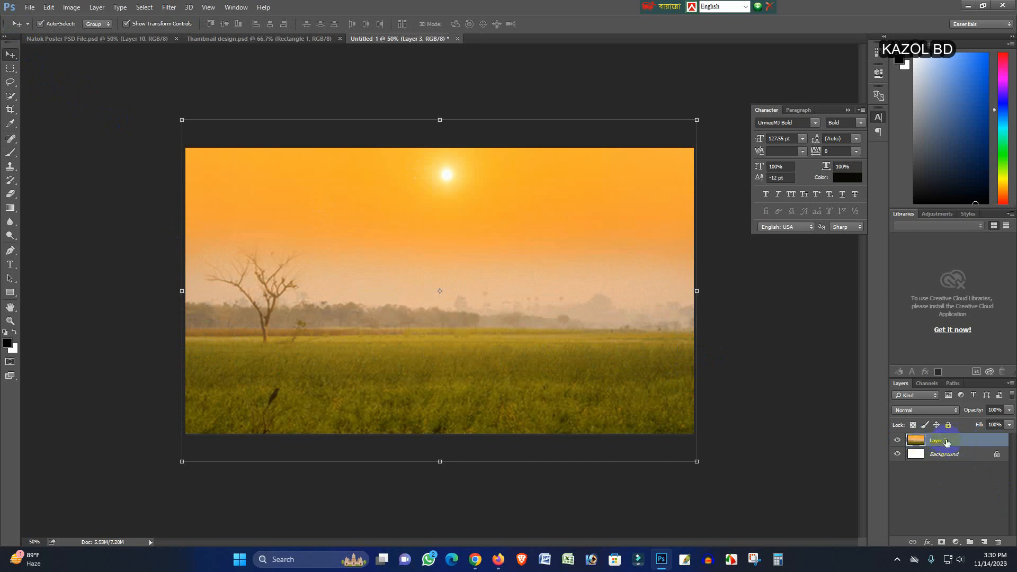
{"action": "left_click", "coordinate": [742, 339]}
{"action": "left_click", "coordinate": [595, 335]}
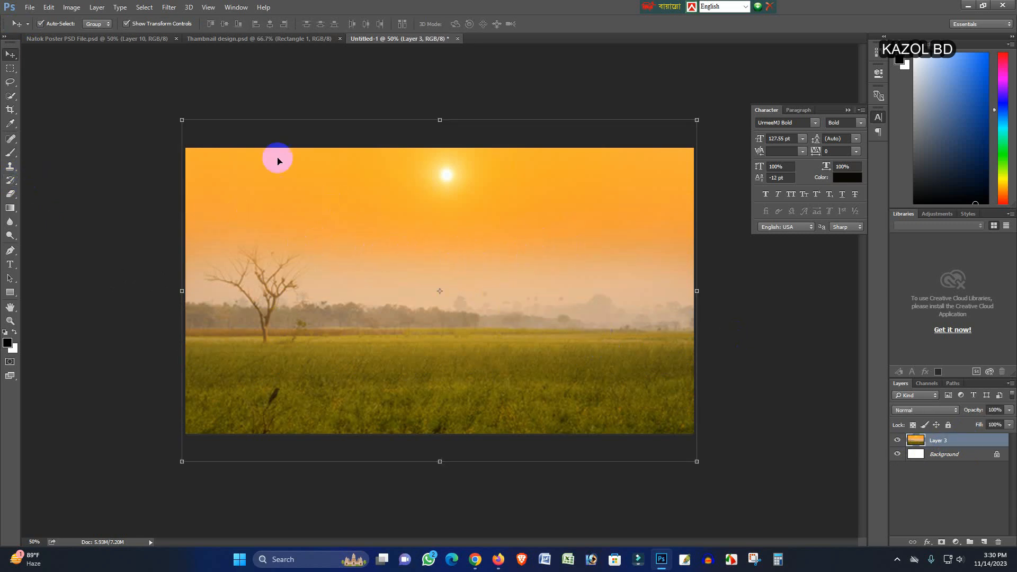
Apply a Gaussian Blur with a 2-pixel radius to the merged background layer, and deselect the layer.
{"action": "left_click", "coordinate": [168, 7]}
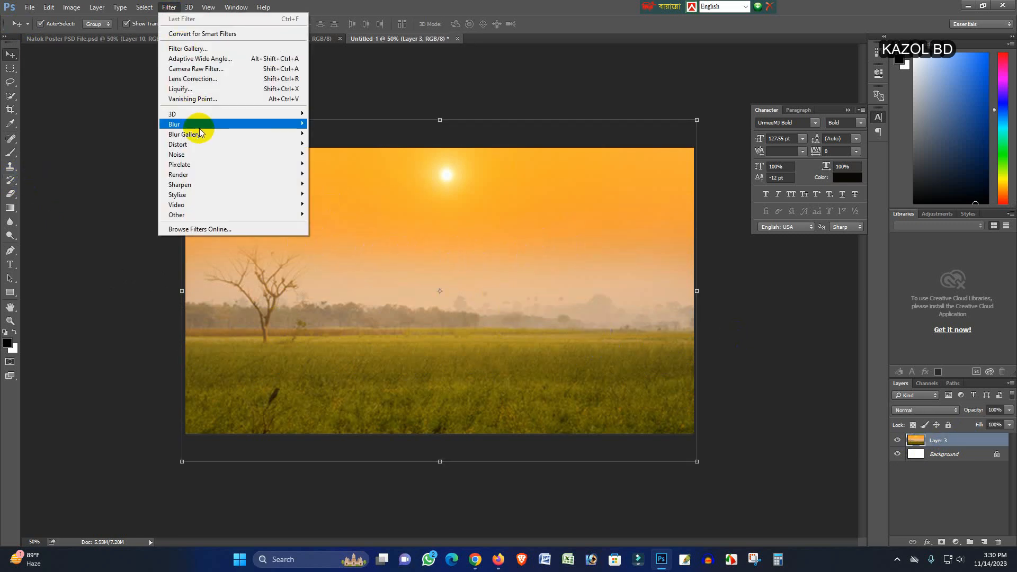
{"action": "mouse_move", "coordinate": [199, 126]}
{"action": "left_click", "coordinate": [325, 165]}
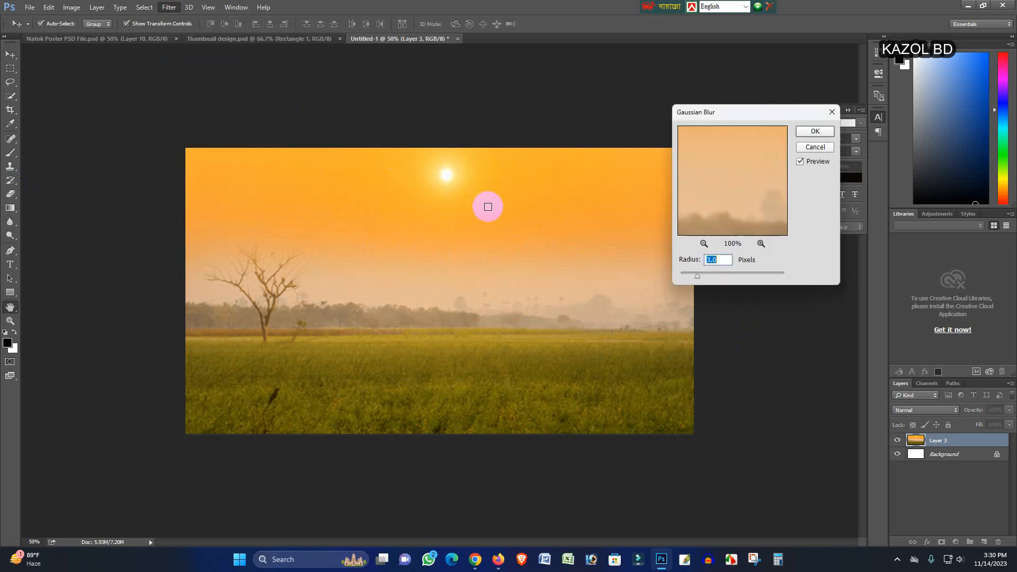
{"action": "double_click", "coordinate": [721, 260]}
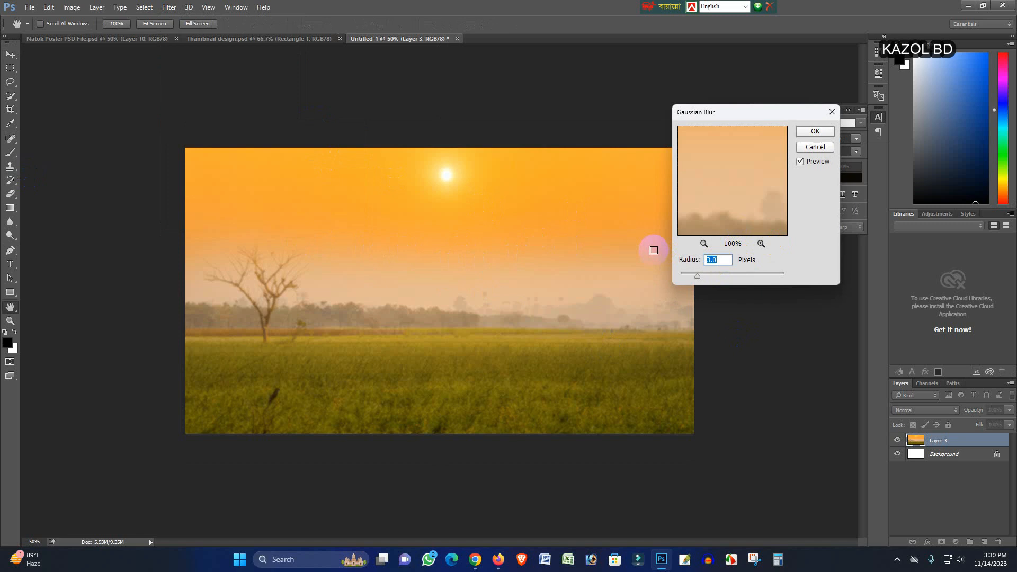
{"action": "type", "text": "2"}
{"action": "key", "text": "Return"}
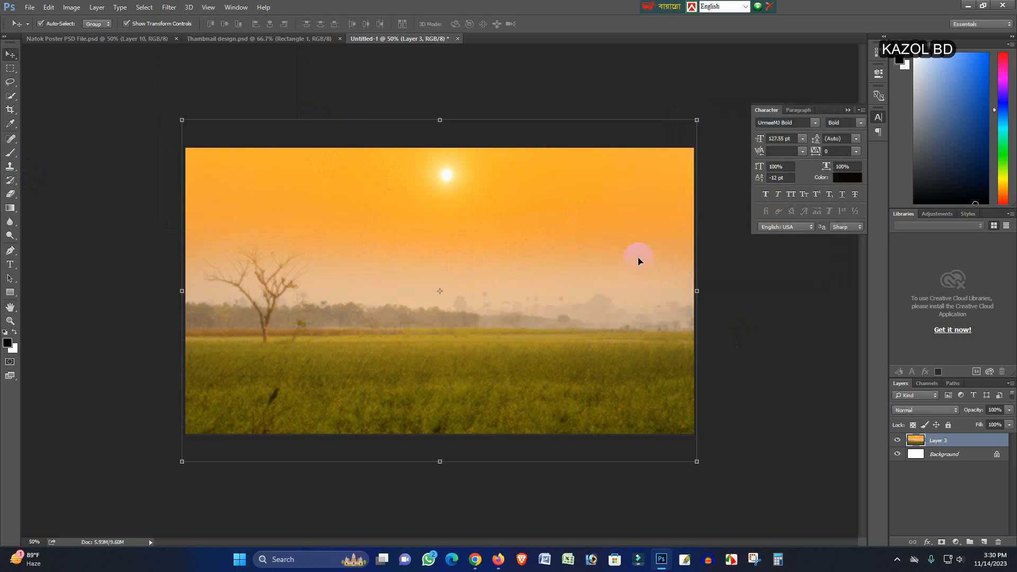
{"action": "left_click", "coordinate": [826, 371]}
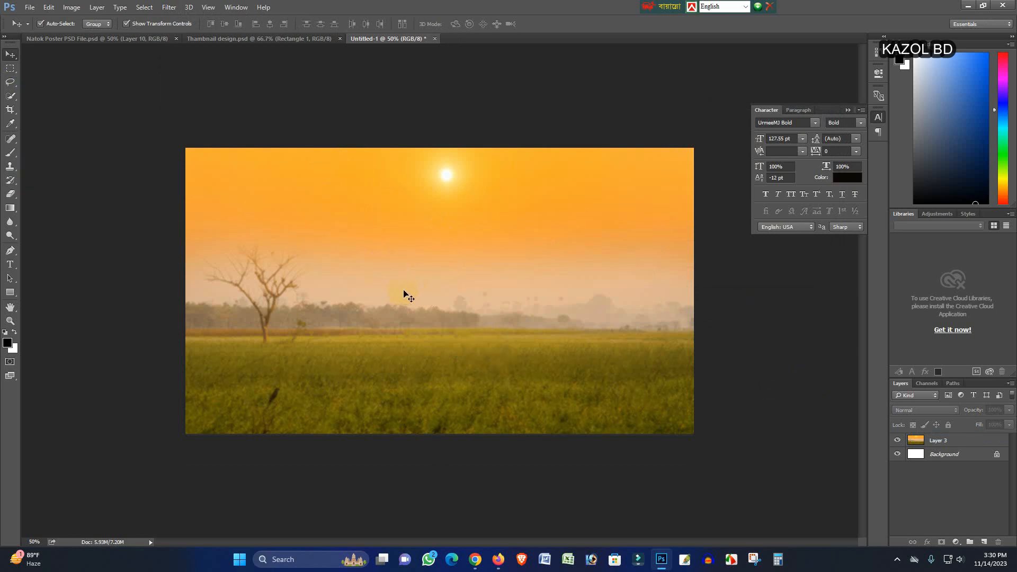
{"action": "left_click", "coordinate": [483, 427]}
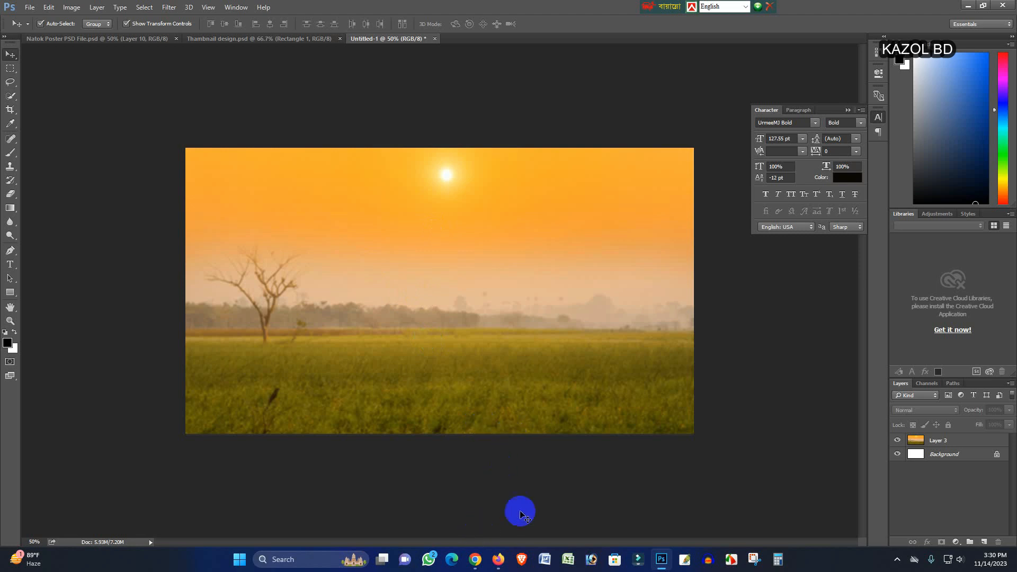
{"action": "left_click", "coordinate": [12, 55]}
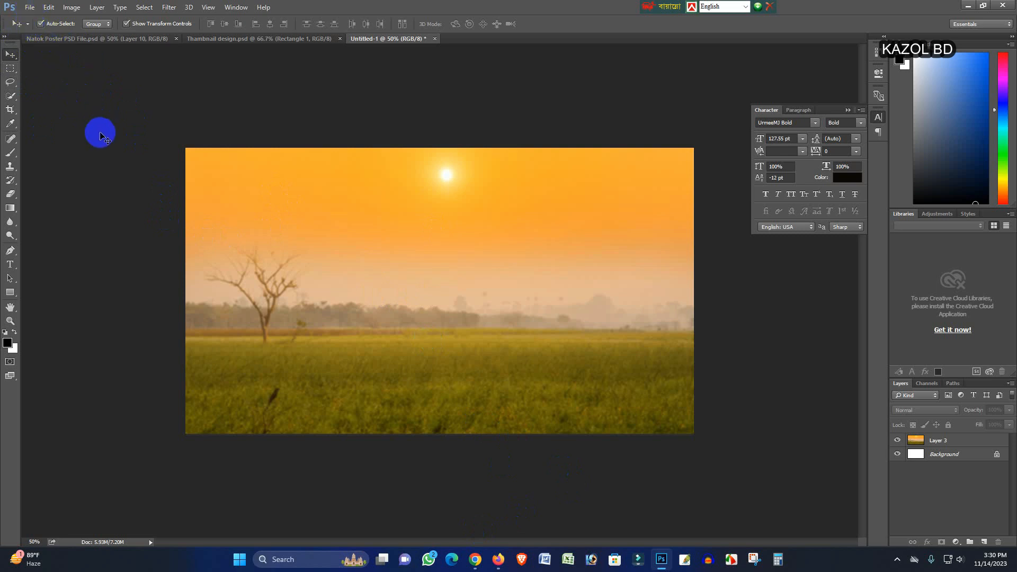
Switch to Chrome, close the history side panel, search Google for "bg" and open the remove.bg site.
{"action": "key", "text": "alt+Tab"}
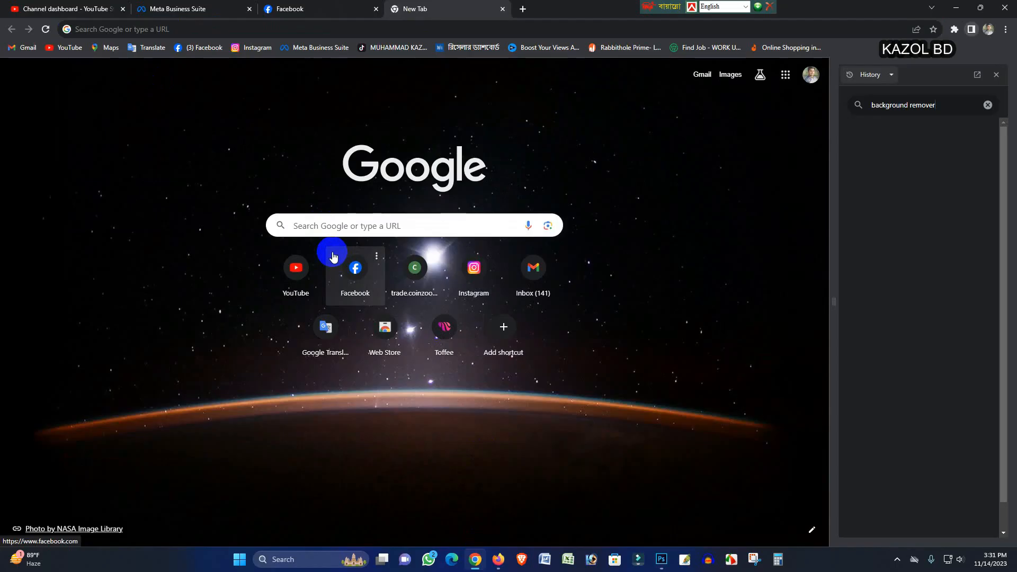
{"action": "left_click", "coordinate": [997, 74]}
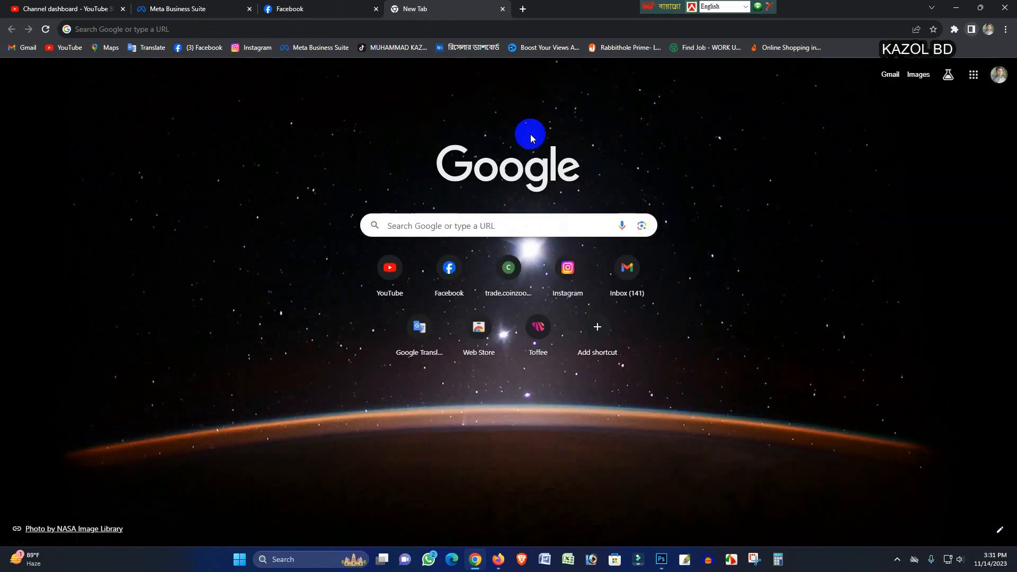
{"action": "left_click", "coordinate": [278, 27]}
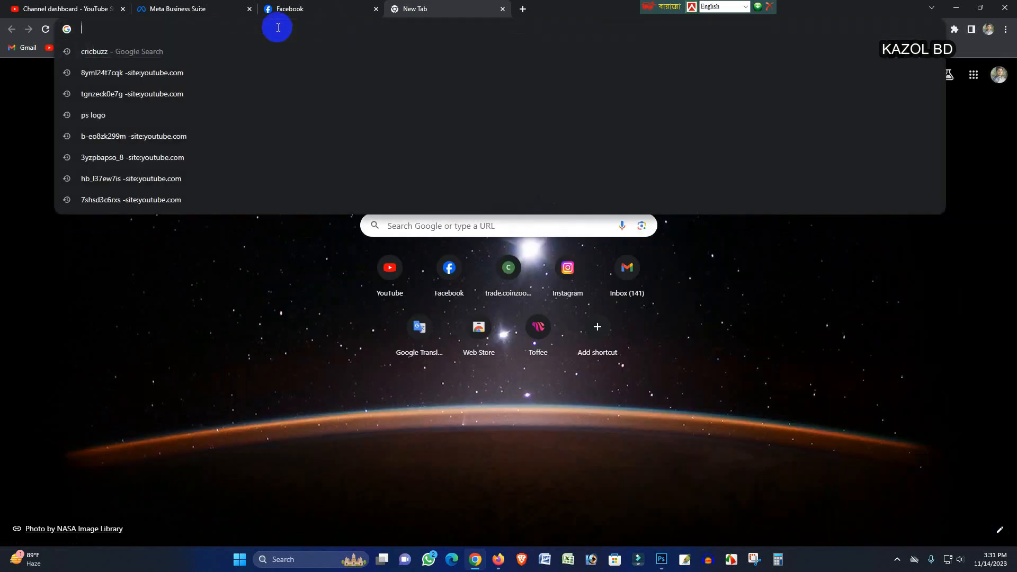
{"action": "type", "text": "bd"}
{"action": "key", "text": "BackSpace"}
{"action": "type", "text": "g"}
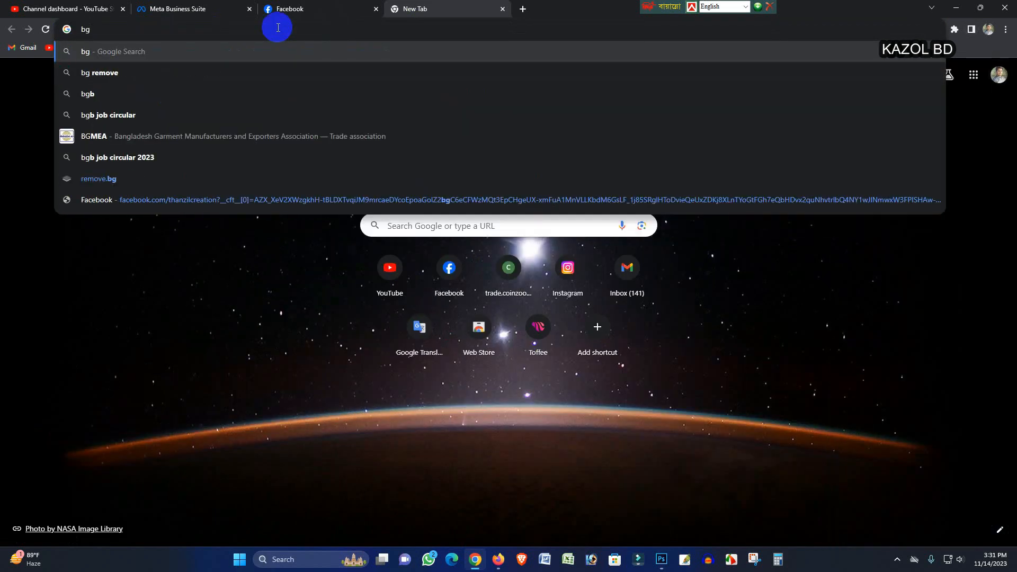
{"action": "key", "text": "Return"}
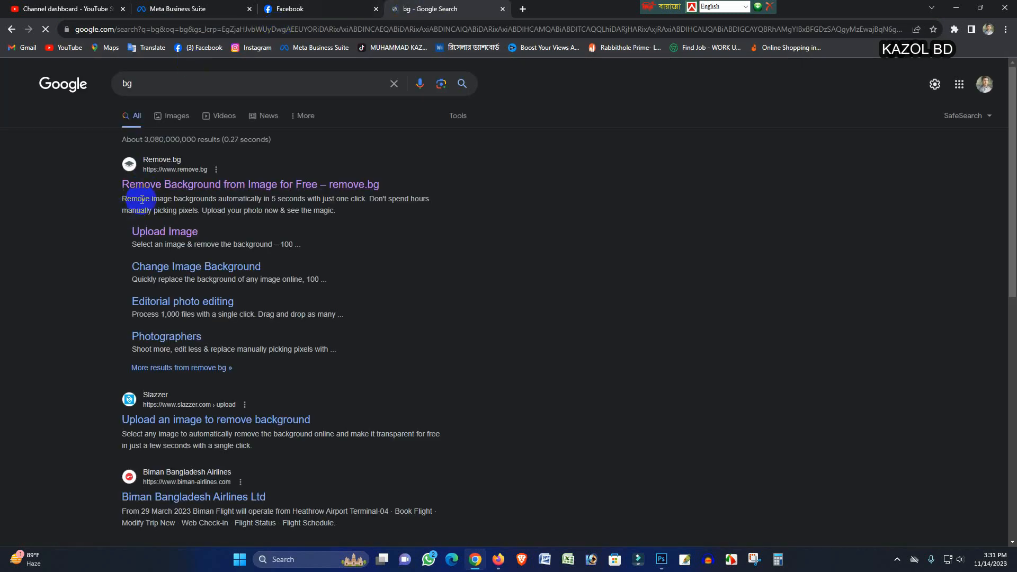
{"action": "left_click", "coordinate": [214, 187]}
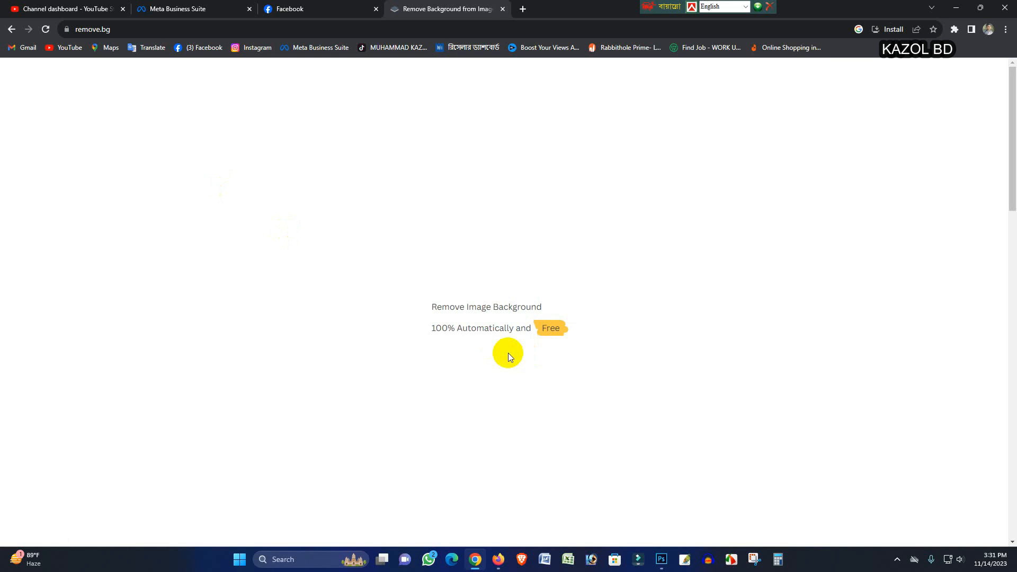
{"action": "left_click", "coordinate": [618, 318]}
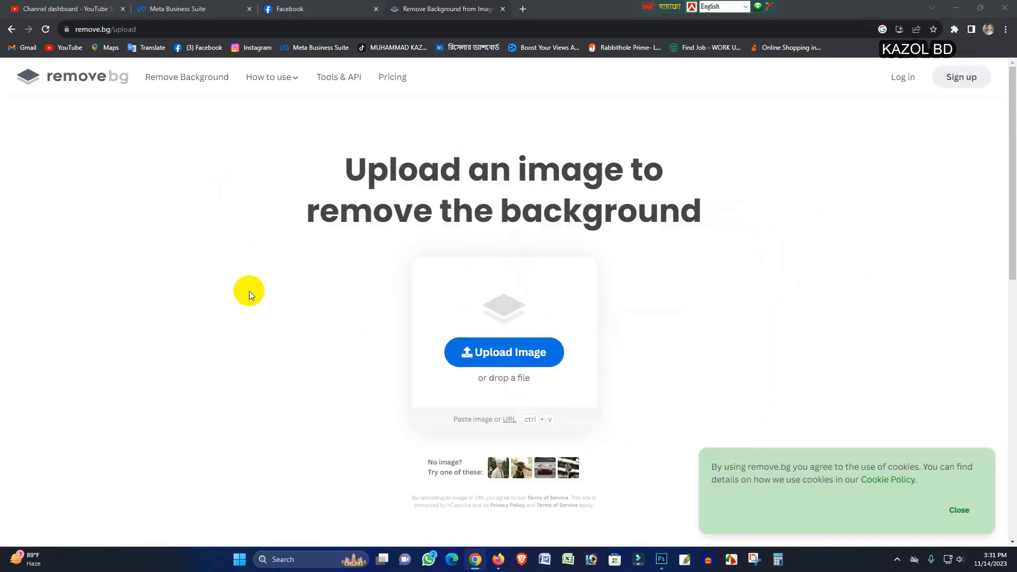
{"action": "scroll", "coordinate": [271, 278], "scroll_direction": "down", "scroll_amount": 1}
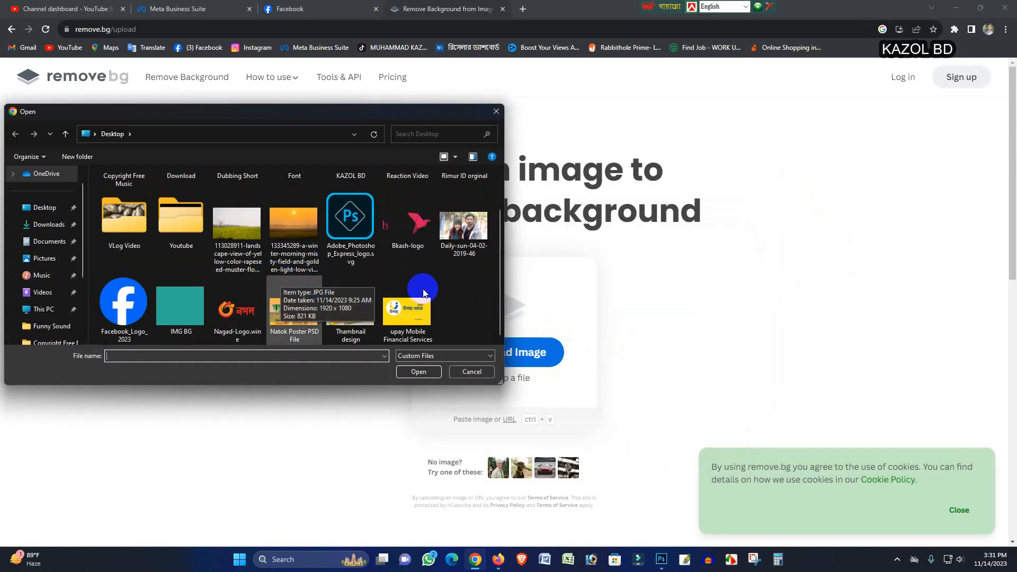
{"action": "left_click", "coordinate": [464, 226]}
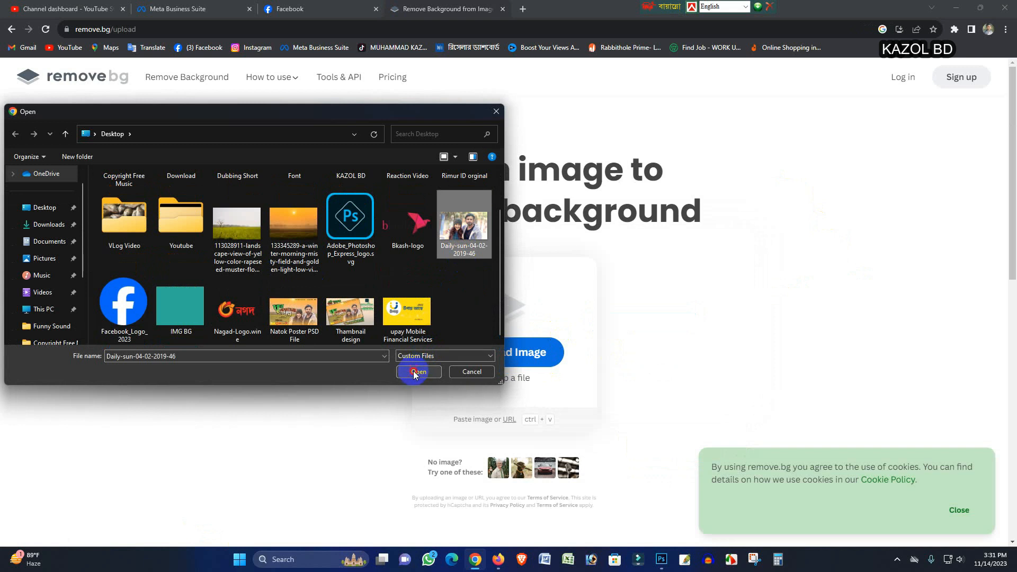
{"action": "left_click", "coordinate": [418, 372]}
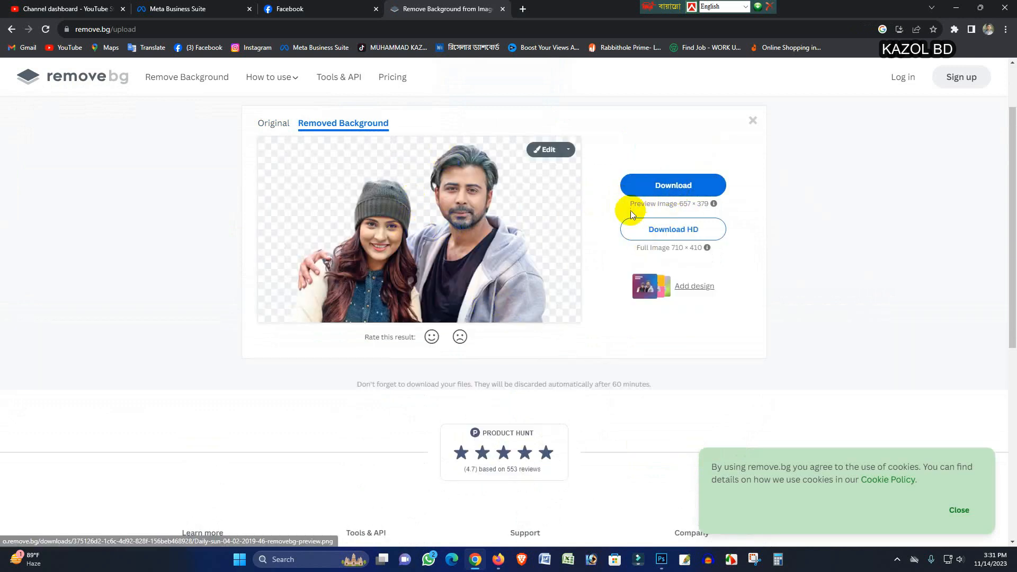
Dismiss the full-size HD download offer and download the free preview version of the couple cutout.
{"action": "left_click", "coordinate": [680, 234]}
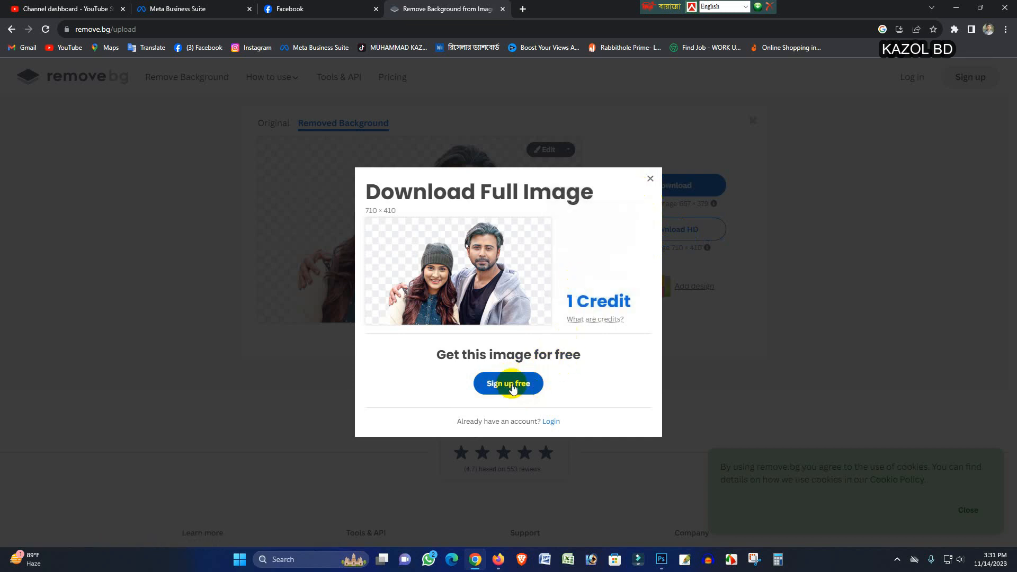
{"action": "left_click", "coordinate": [651, 178]}
{"action": "left_click", "coordinate": [666, 187]}
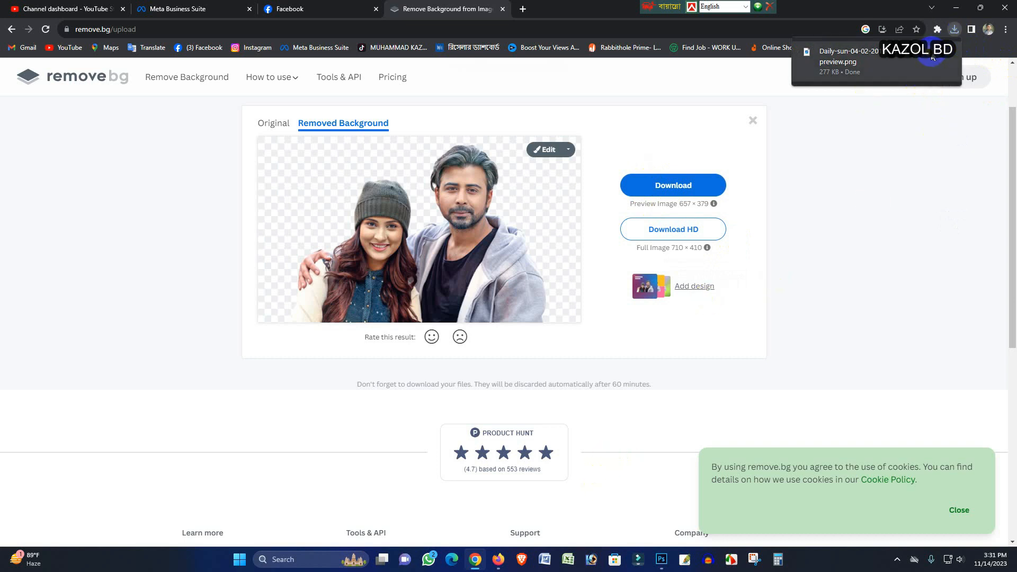
{"action": "left_click", "coordinate": [659, 565]}
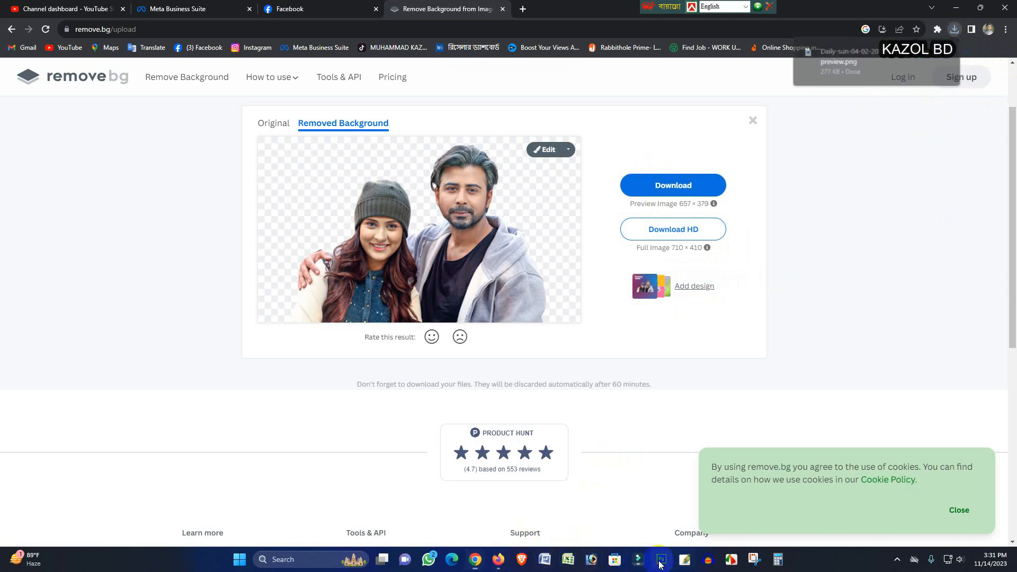
{"action": "left_click", "coordinate": [29, 8]}
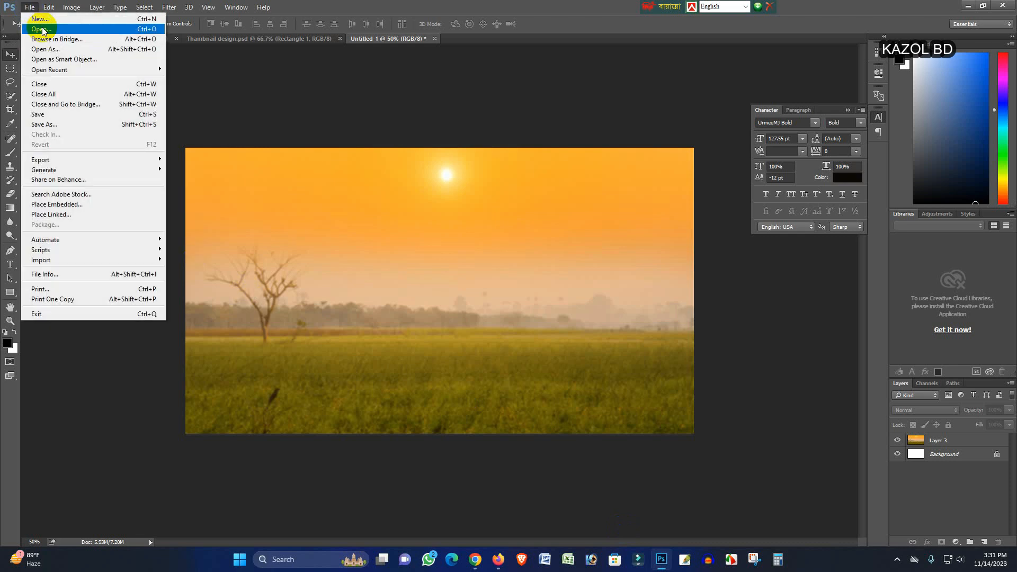
{"action": "left_click", "coordinate": [41, 28]}
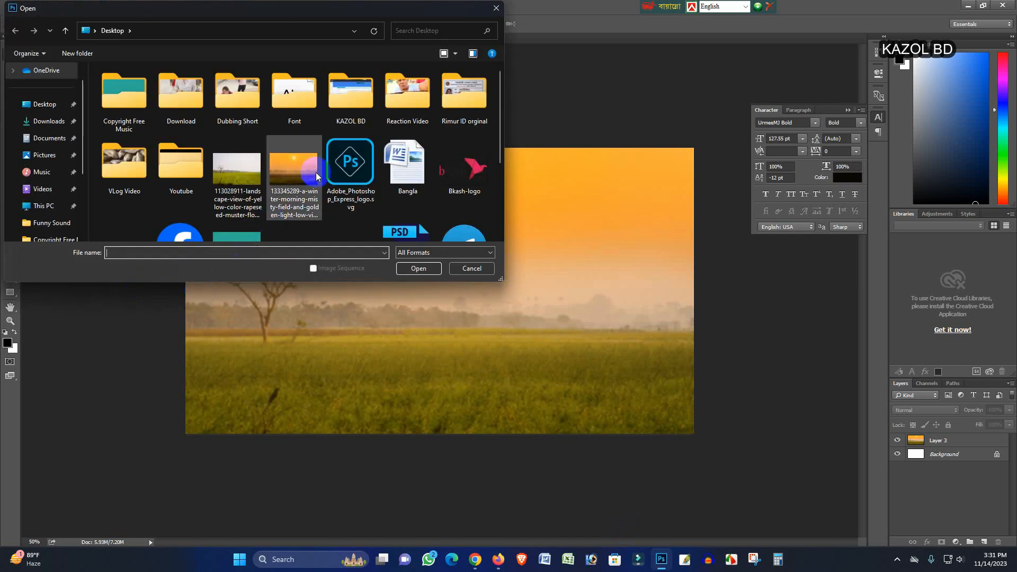
{"action": "scroll", "coordinate": [318, 173], "scroll_direction": "down", "scroll_amount": 1}
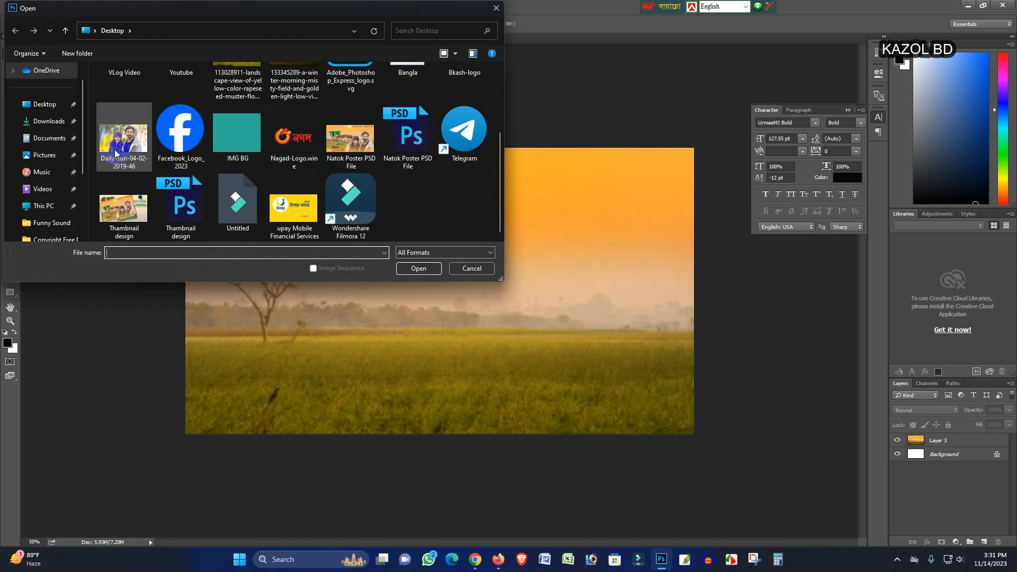
{"action": "left_click", "coordinate": [56, 122]}
{"action": "left_click", "coordinate": [124, 117]}
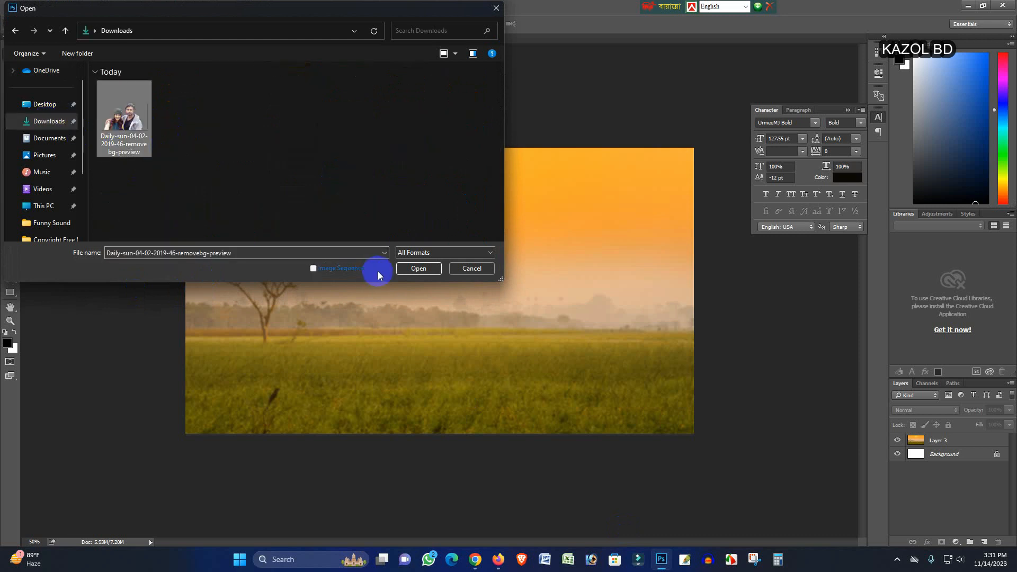
{"action": "left_click", "coordinate": [406, 269]}
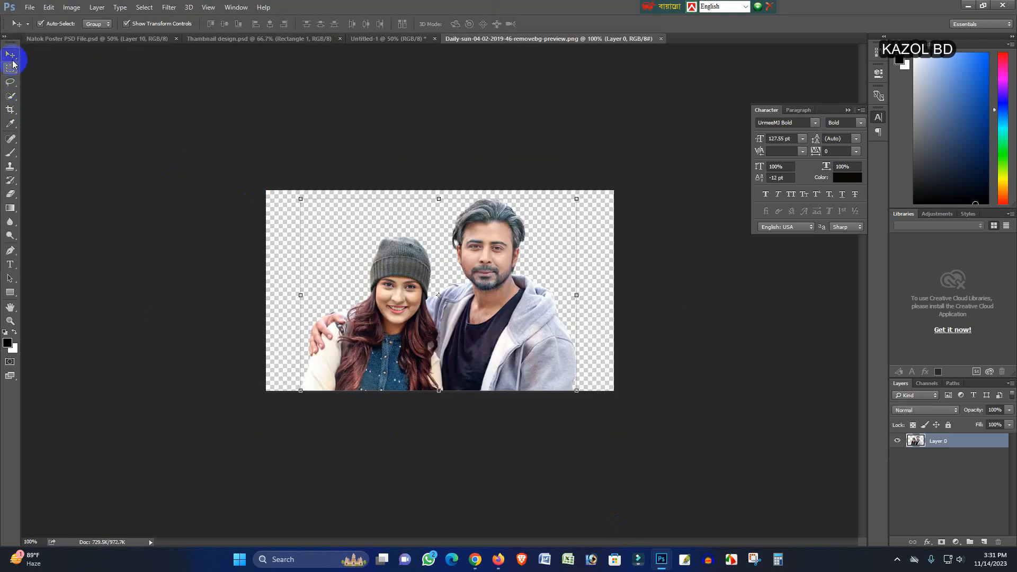
Copy the couple cutout into Untitled-1, enlarge it and place it in the canvas's lower right, flush with the bottom edge.
{"action": "left_click_drag", "start_coordinate": [314, 341], "coordinate": [427, 324]}
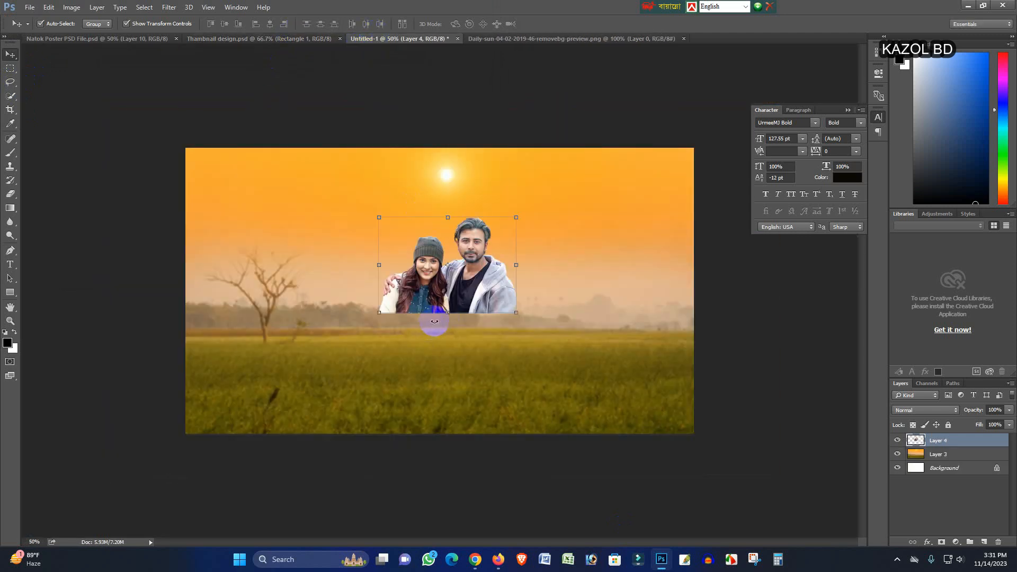
{"action": "left_click", "coordinate": [516, 312]}
{"action": "left_click_drag", "start_coordinate": [522, 323], "coordinate": [625, 393]}
{"action": "key", "text": "Return"}
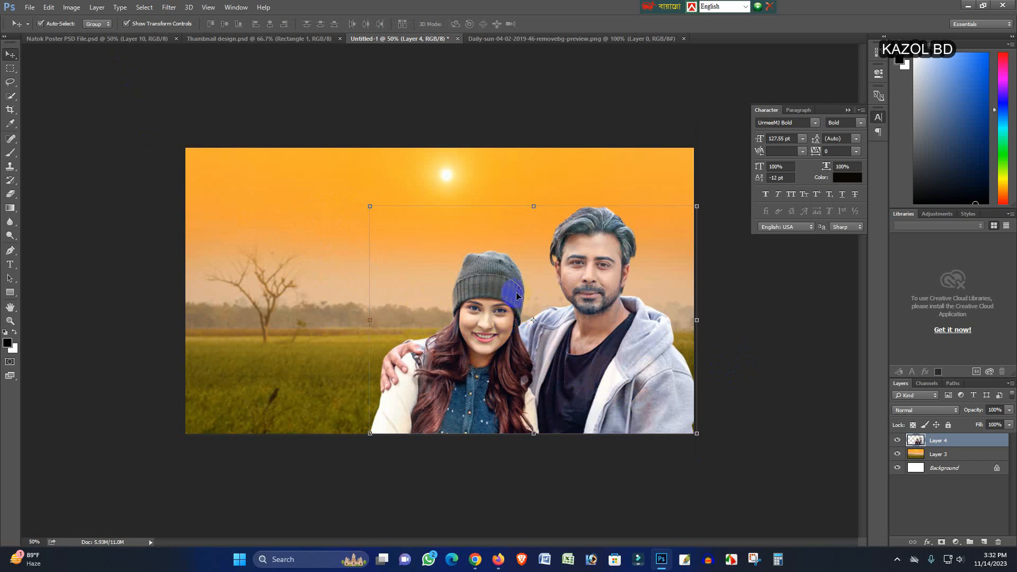
Darken the couple layer slightly with Curves, setting an RGB curve point at input 68 and output 59.
{"action": "key", "text": "ctrl+m"}
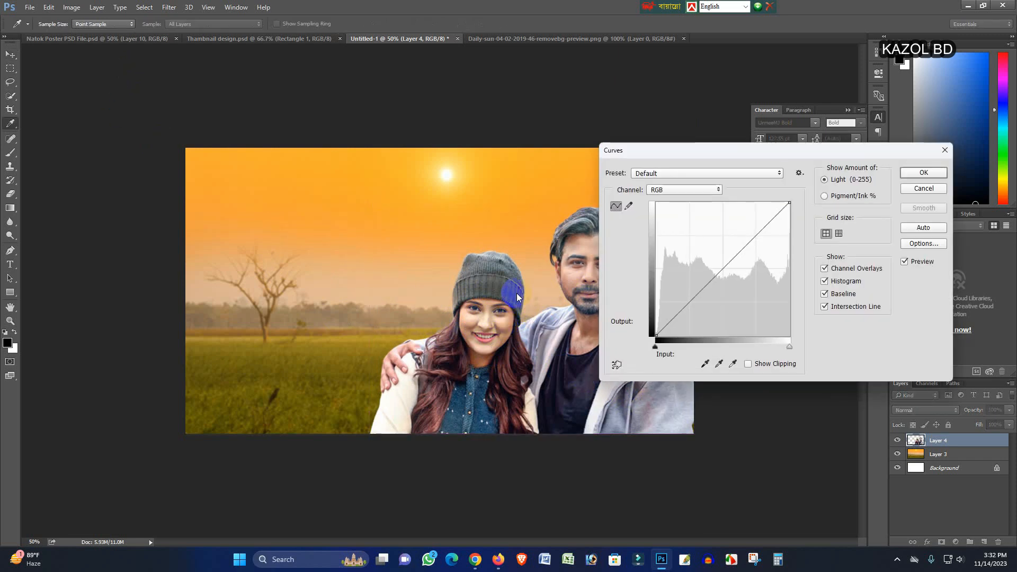
{"action": "left_click_drag", "start_coordinate": [690, 303], "coordinate": [692, 304]}
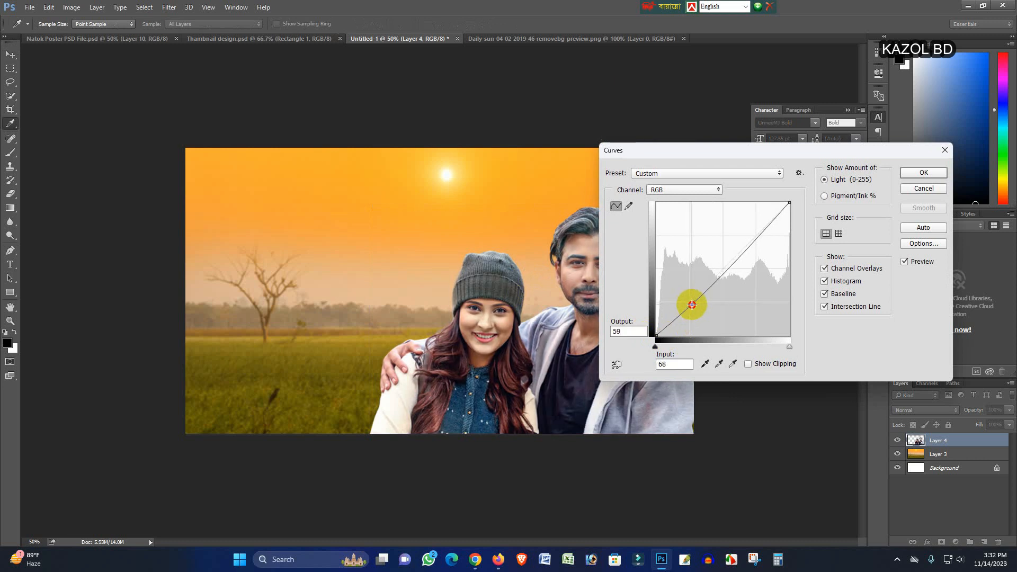
{"action": "left_click", "coordinate": [906, 173]}
Warm the couple layer's tones with Photo Filter, using Warming Filter (85) at 53% density.
{"action": "left_click", "coordinate": [71, 8]}
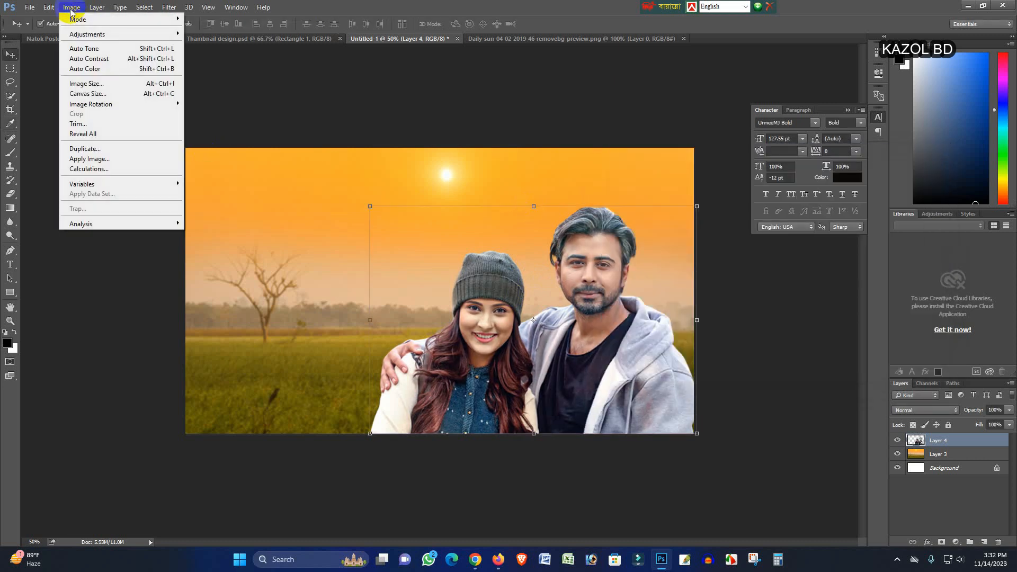
{"action": "mouse_move", "coordinate": [77, 34]}
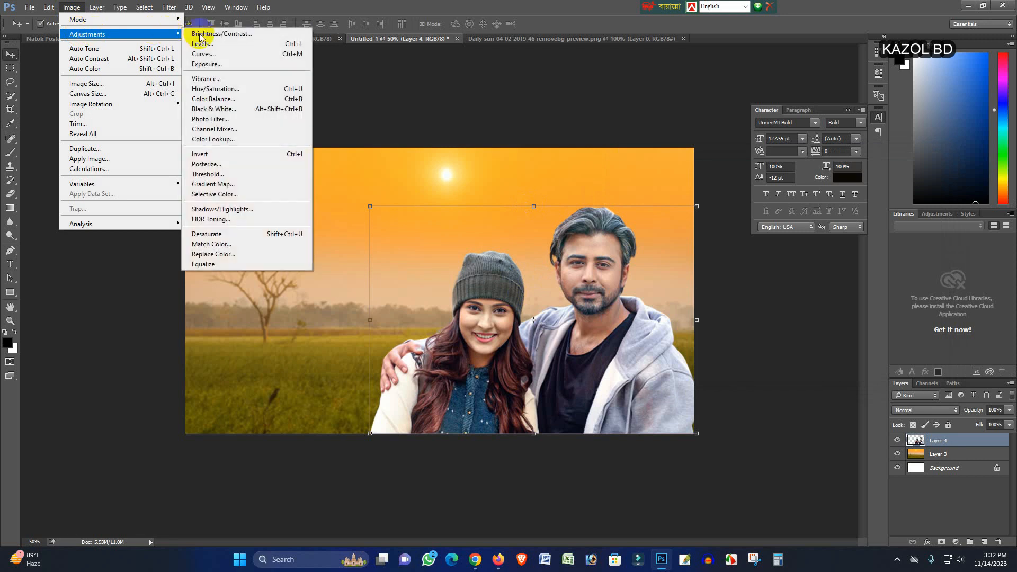
{"action": "left_click", "coordinate": [212, 122]}
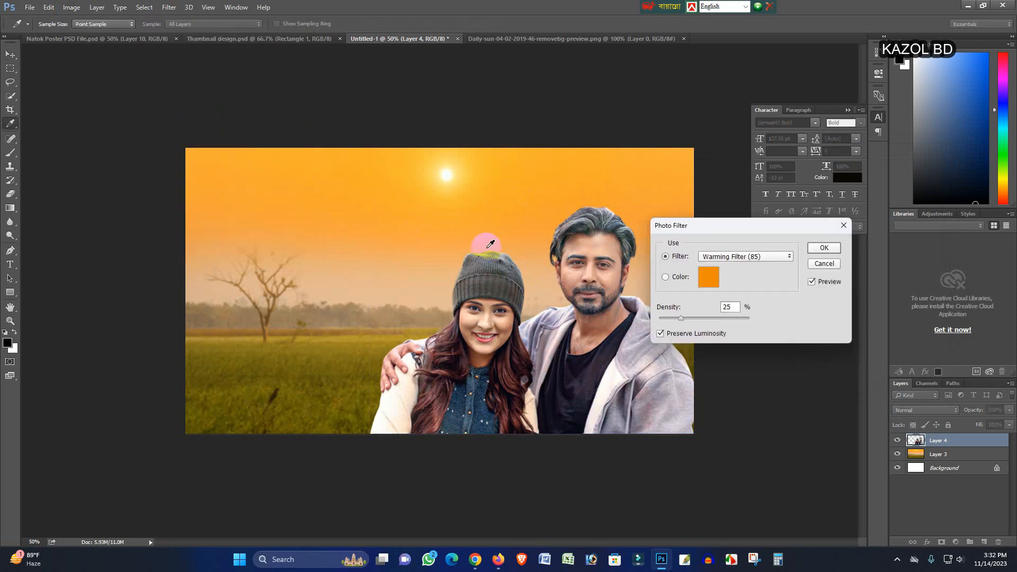
{"action": "mouse_move", "coordinate": [682, 320]}
{"action": "left_mouse_down"}
{"action": "mouse_move", "coordinate": [731, 321]}
{"action": "mouse_move", "coordinate": [696, 323]}
{"action": "left_mouse_up"}
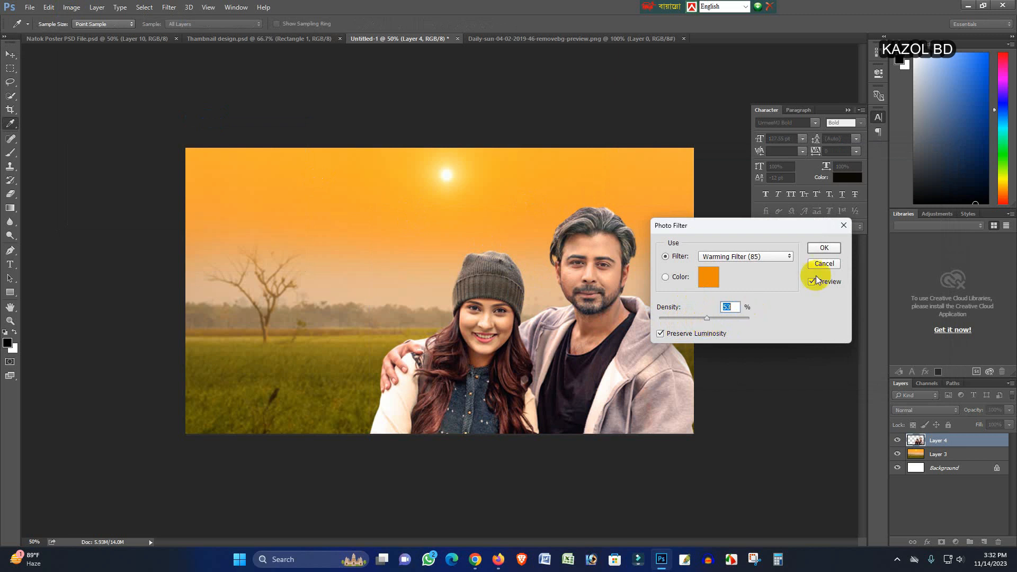
{"action": "left_click", "coordinate": [825, 248]}
{"action": "key", "text": "v"}
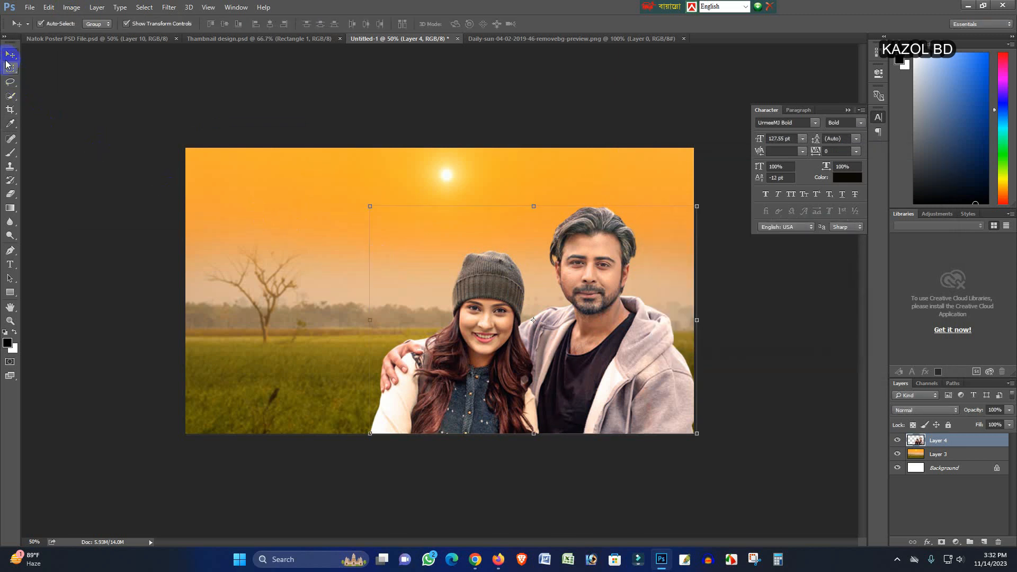
{"action": "left_click", "coordinate": [713, 368]}
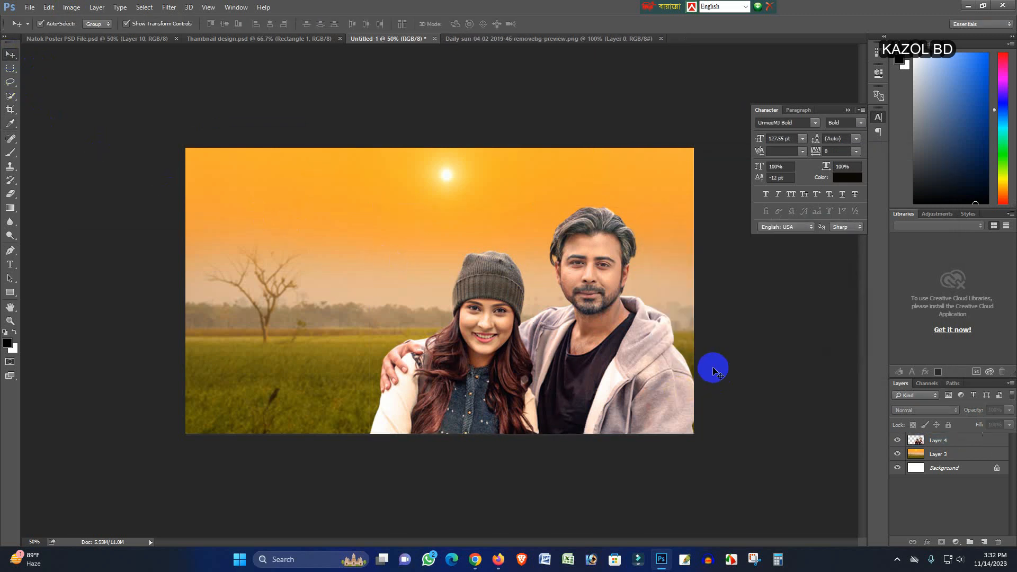
Create a new layer above the couple and fill it with an orange-to-transparent linear gradient, solid at the canvas's bottom edge and fading upward.
{"action": "left_click", "coordinate": [947, 443]}
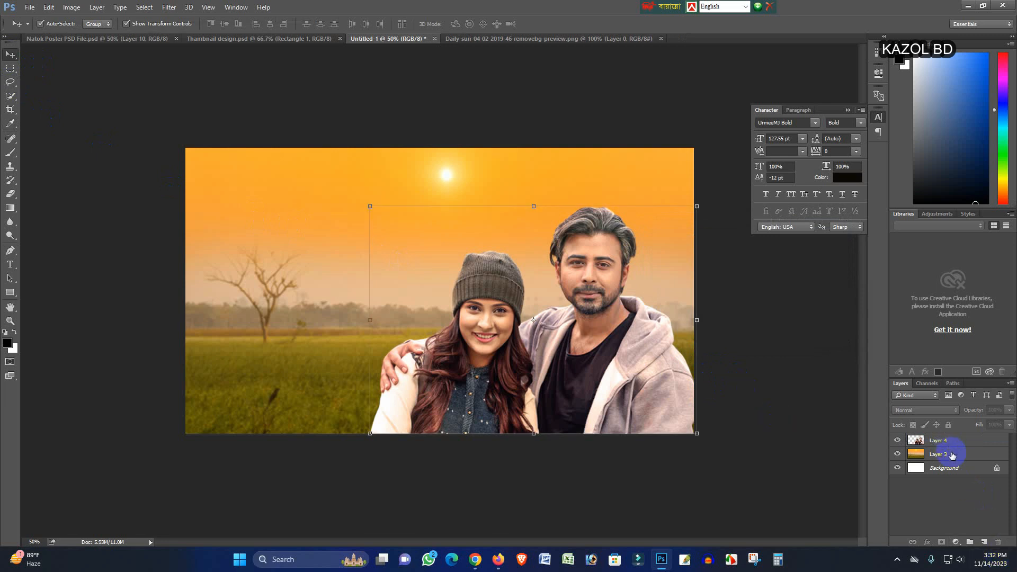
{"action": "left_click", "coordinate": [986, 542]}
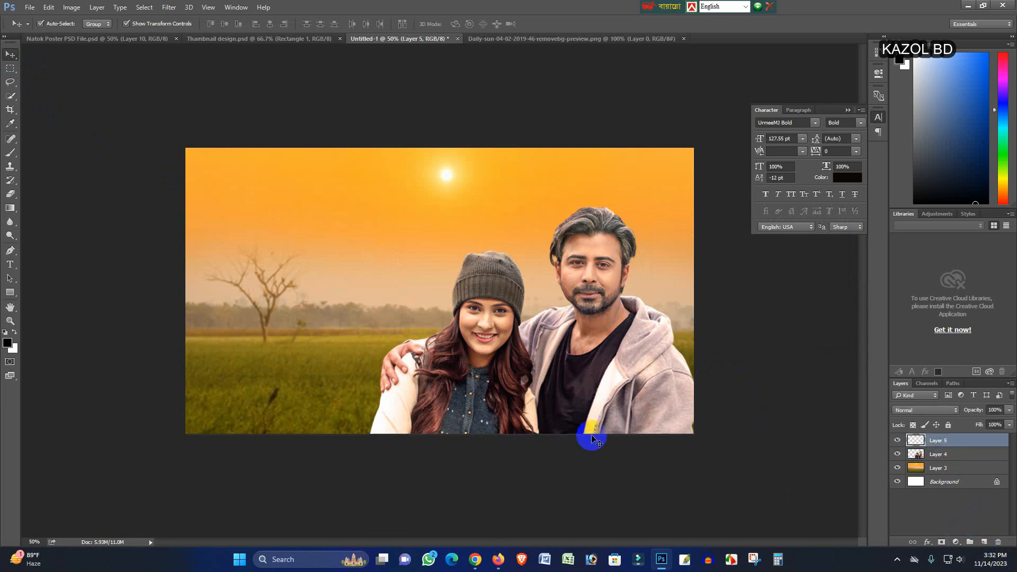
{"action": "left_click", "coordinate": [11, 228]}
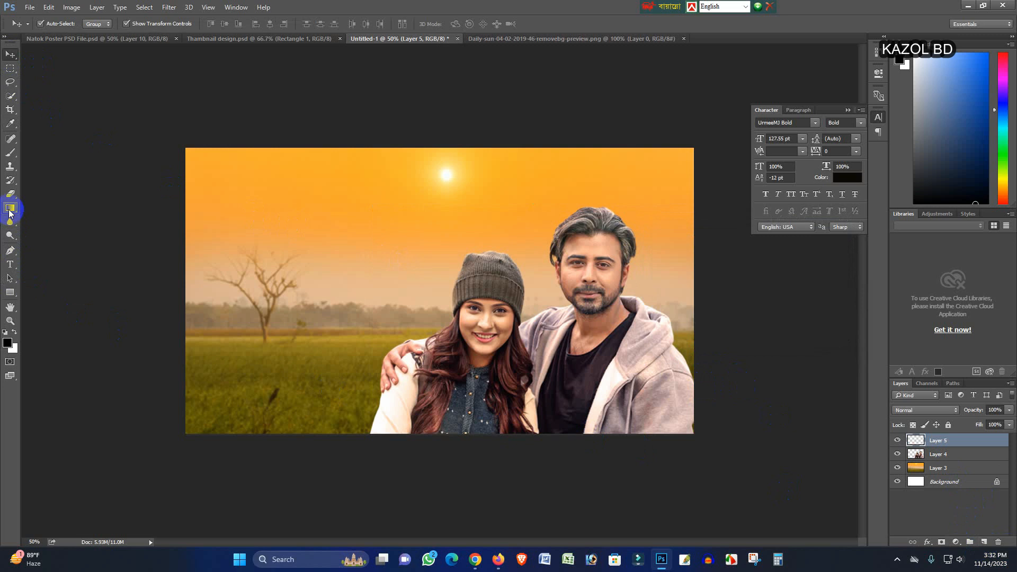
{"action": "left_click", "coordinate": [10, 209]}
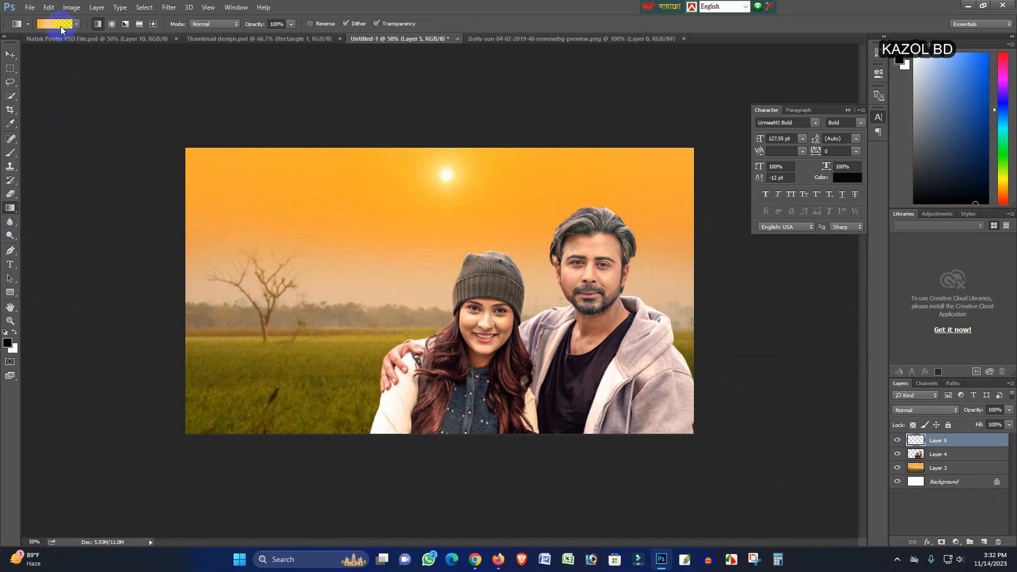
{"action": "left_click", "coordinate": [61, 27]}
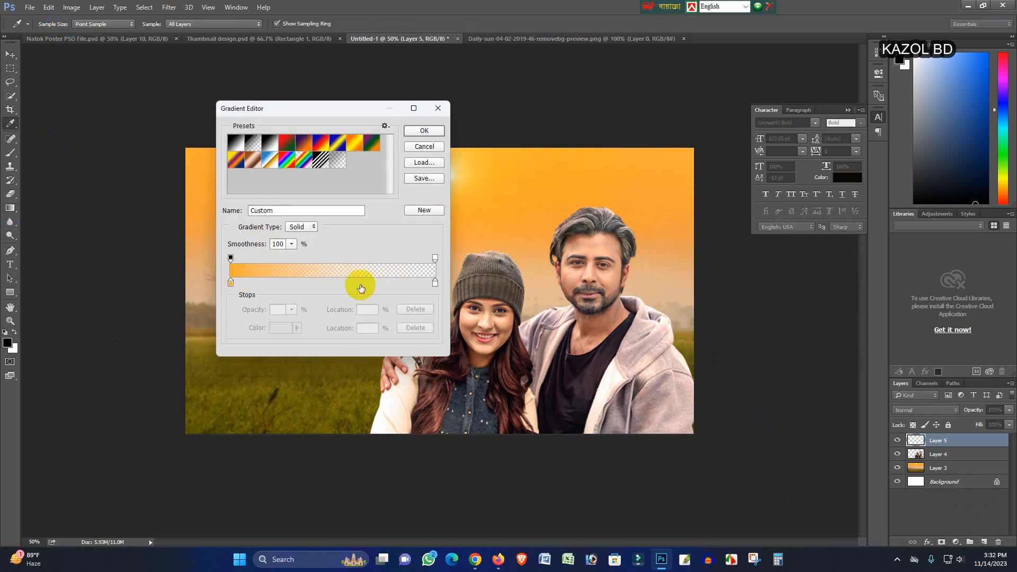
{"action": "left_click", "coordinate": [435, 258]}
{"action": "left_click", "coordinate": [281, 310]}
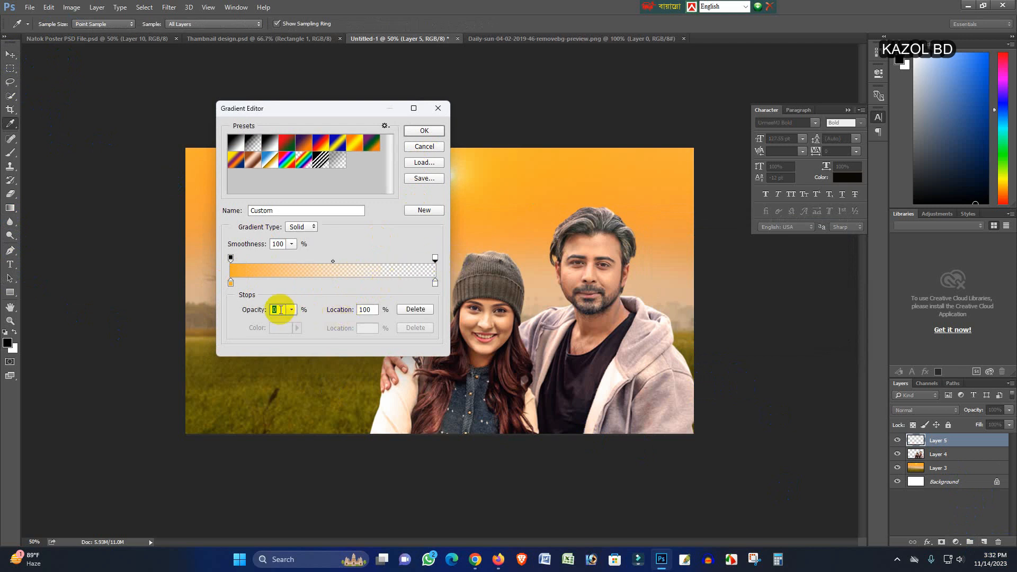
{"action": "left_click", "coordinate": [231, 258]}
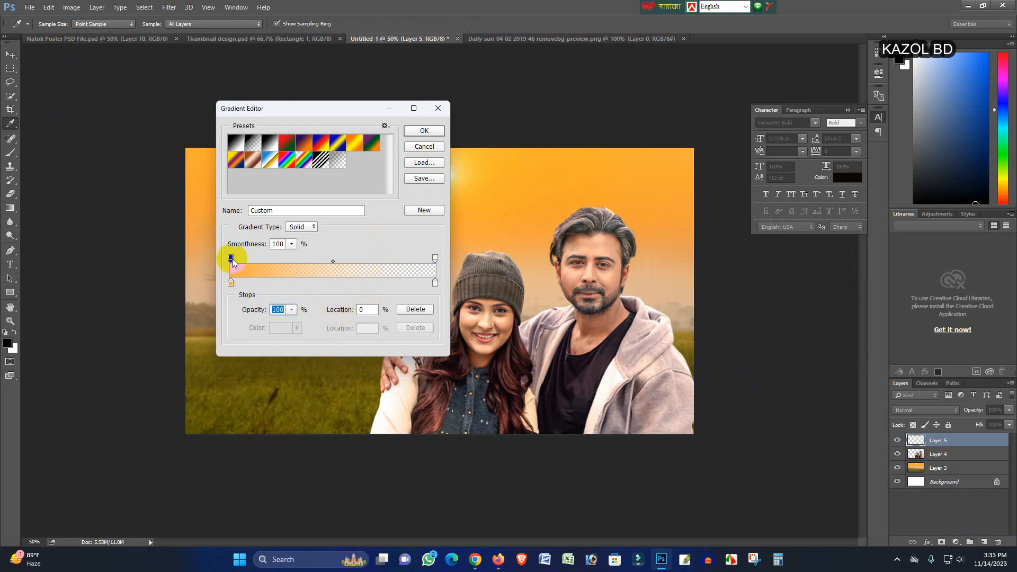
{"action": "left_click", "coordinate": [433, 131]}
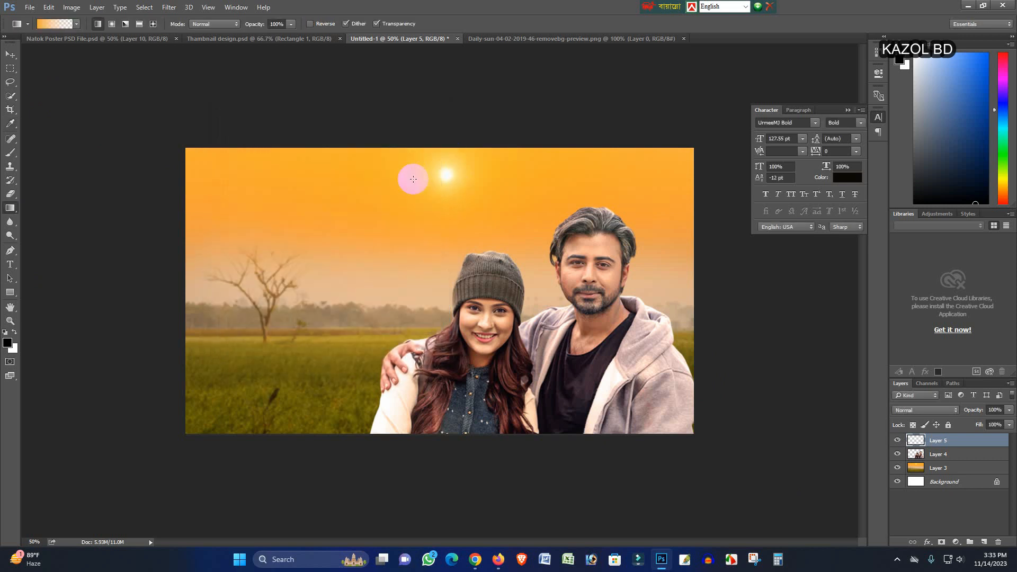
{"action": "left_click_drag", "start_coordinate": [414, 158], "coordinate": [417, 437]}
{"action": "left_click_drag", "start_coordinate": [415, 205], "coordinate": [438, 146]}
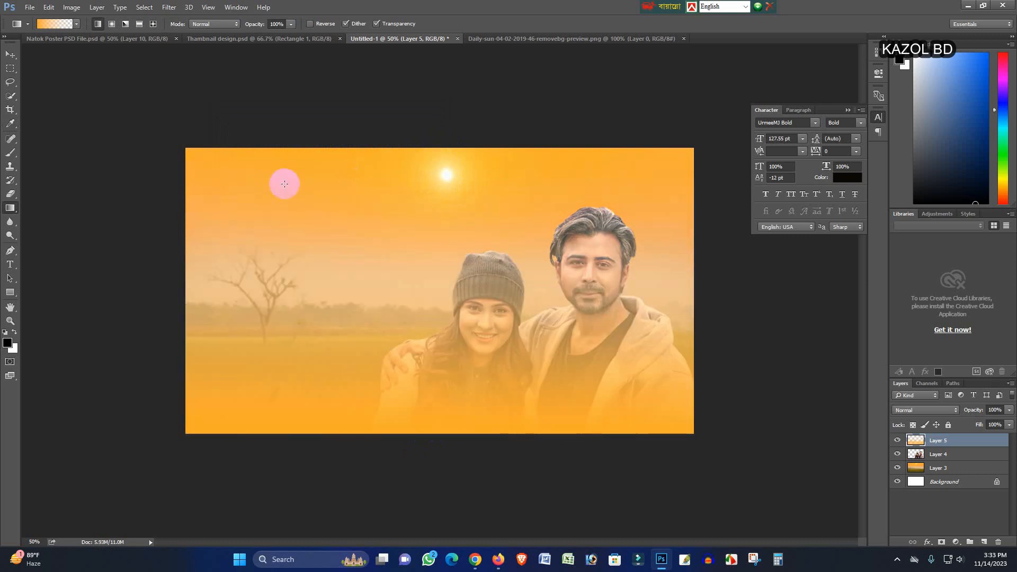
Squash the orange gradient to about 41% height over the canvas's lower part, extending slightly past the bottom edge, and set its opacity to 89%.
{"action": "left_click", "coordinate": [10, 55]}
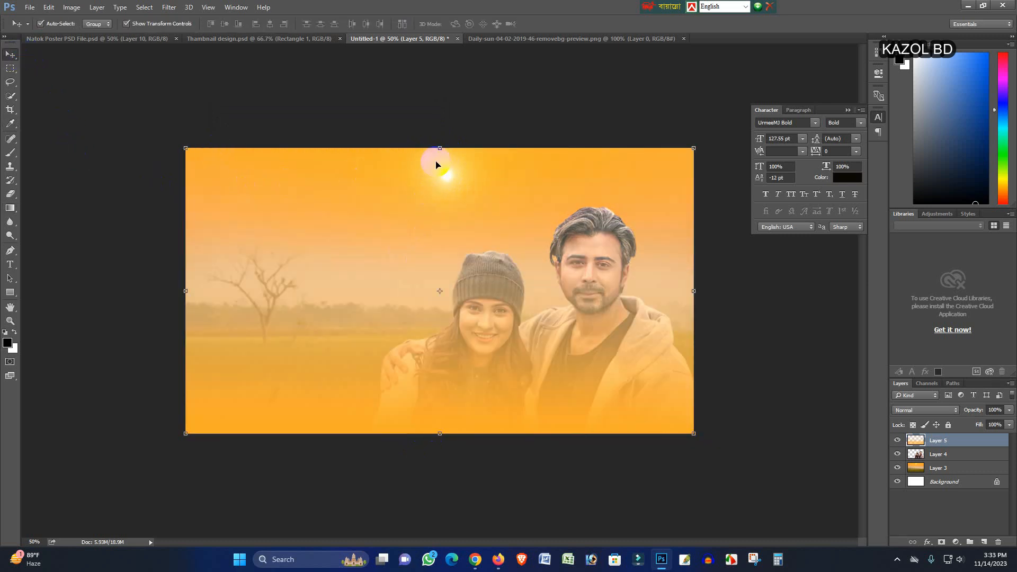
{"action": "key", "text": "ctrl+t"}
{"action": "left_click_drag", "start_coordinate": [439, 148], "coordinate": [440, 298]}
{"action": "left_click_drag", "start_coordinate": [452, 391], "coordinate": [437, 419]}
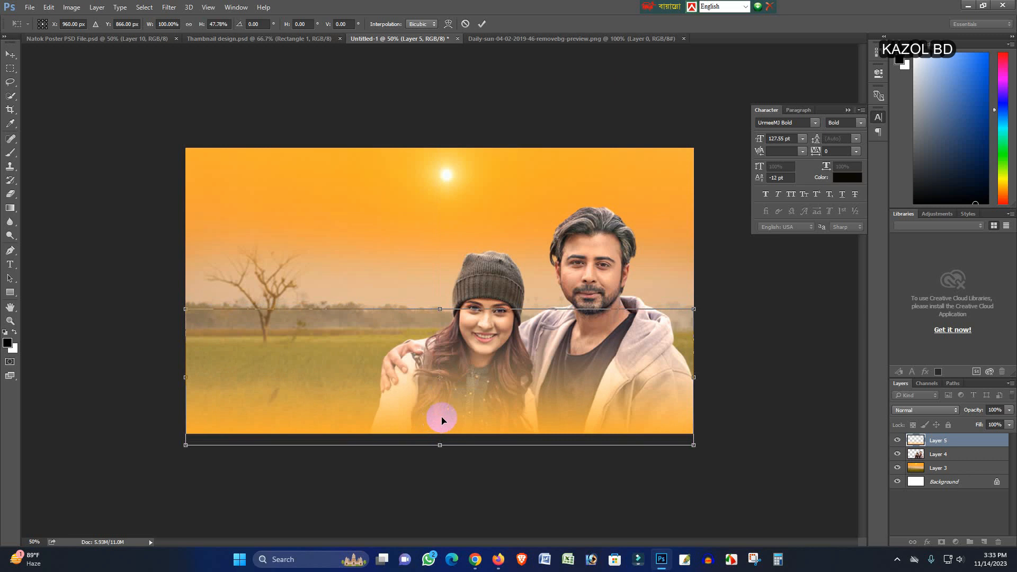
{"action": "left_click_drag", "start_coordinate": [439, 308], "coordinate": [437, 328]}
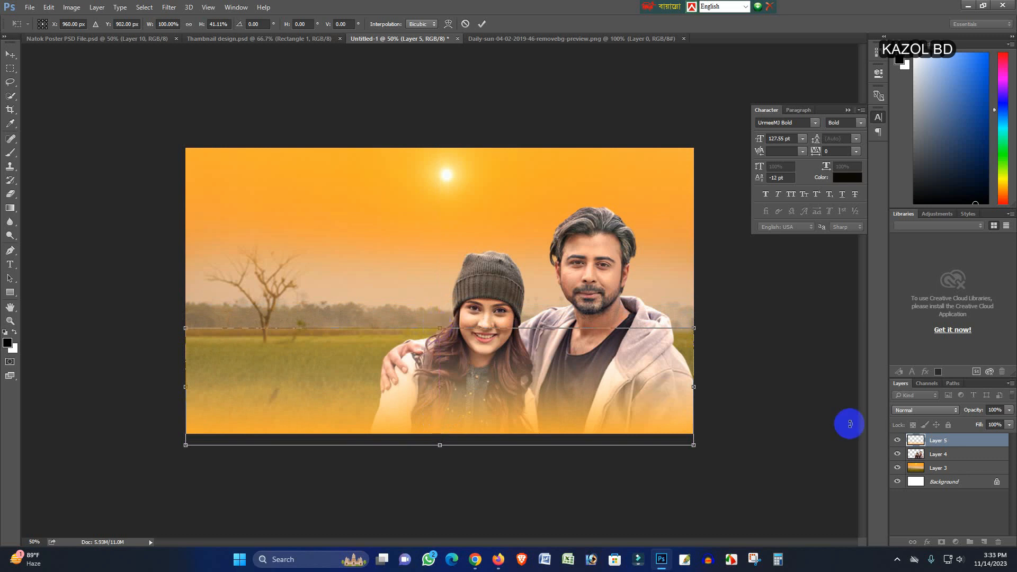
{"action": "left_click", "coordinate": [1010, 411]}
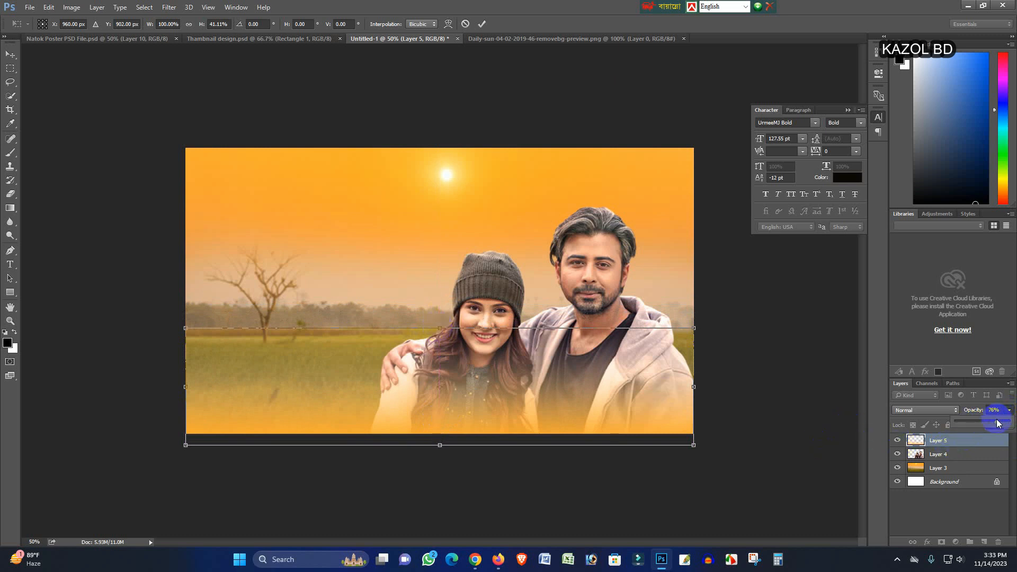
{"action": "left_click_drag", "start_coordinate": [1006, 426], "coordinate": [1006, 425]}
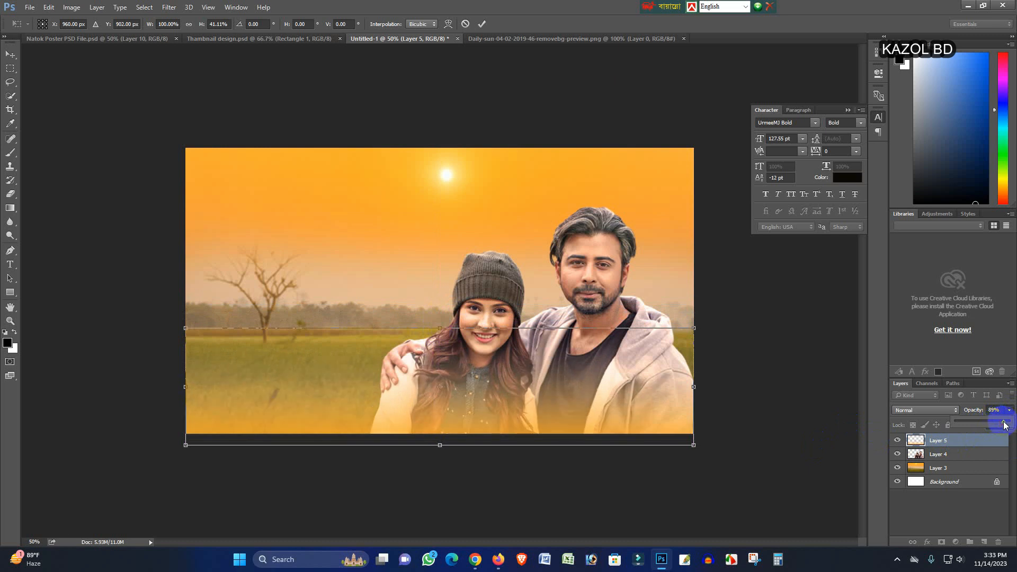
{"action": "left_click", "coordinate": [9, 55]}
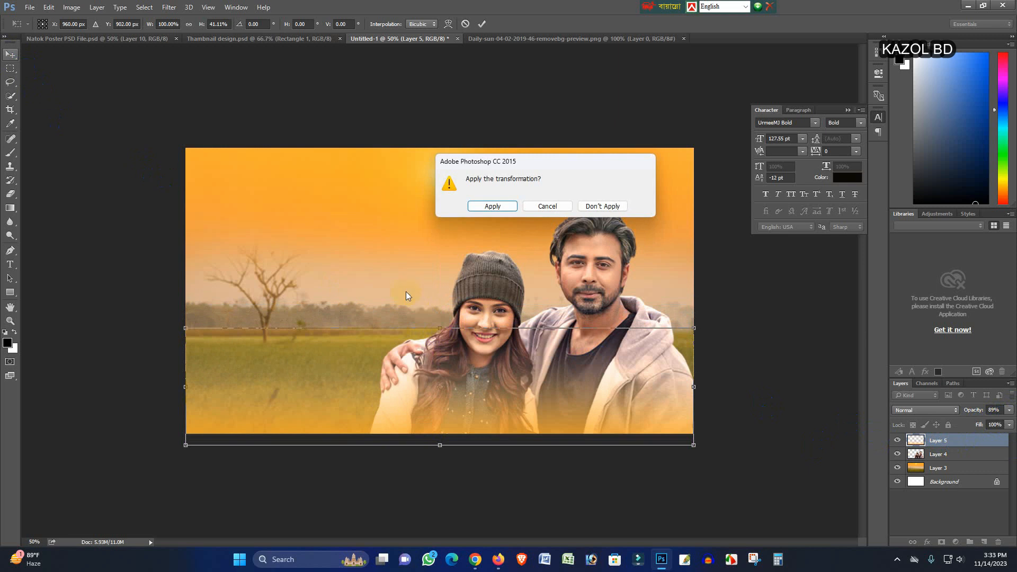
{"action": "left_click", "coordinate": [493, 206]}
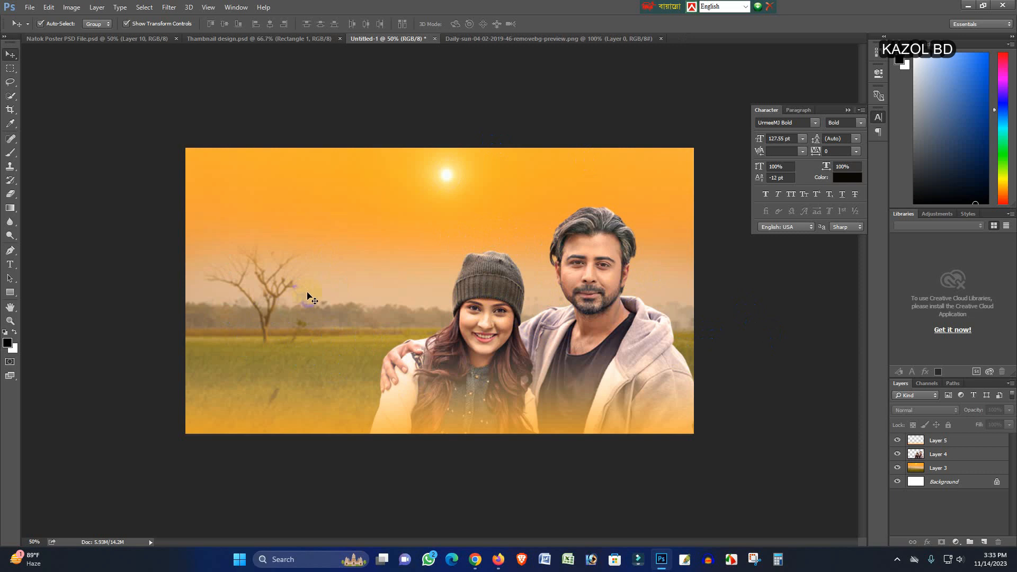
Add a new empty layer above the orange gradient layer.
{"action": "left_click", "coordinate": [949, 441]}
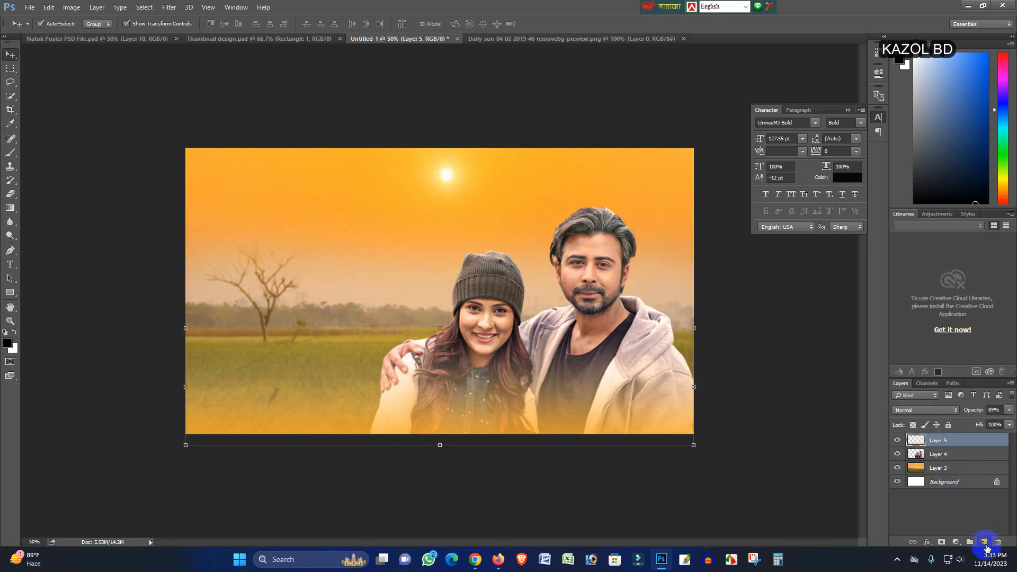
{"action": "left_click", "coordinate": [985, 544]}
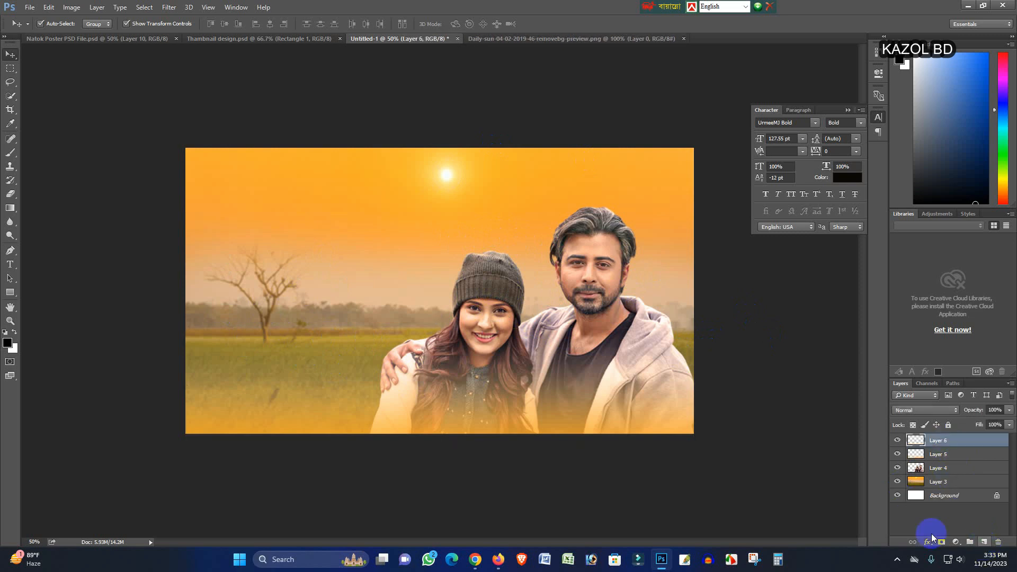
Examine the Bengali title's layout and styling in the reference document Natok Poster PSD File.psd.
{"action": "left_click", "coordinate": [124, 40]}
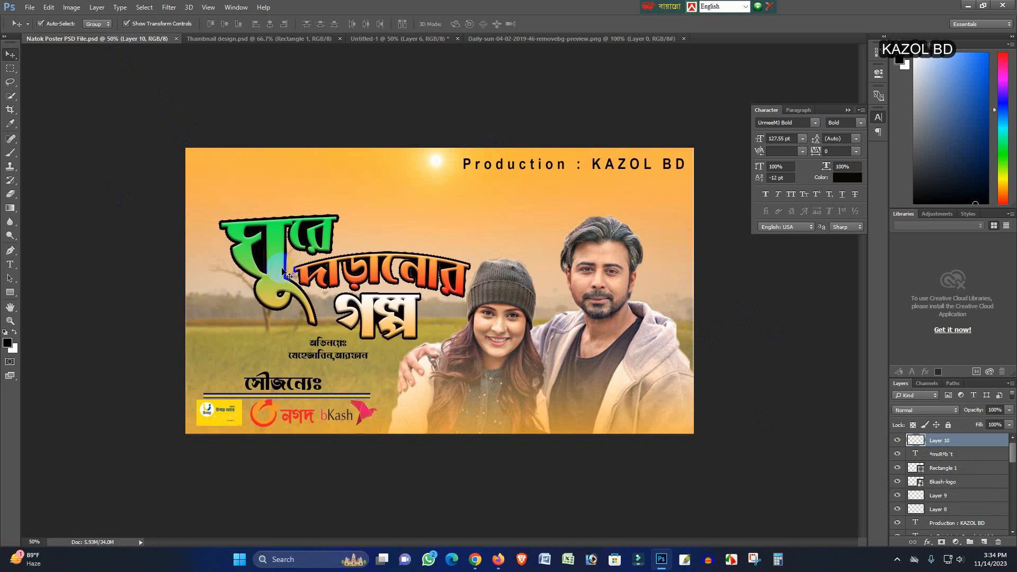
{"action": "left_click_drag", "start_coordinate": [283, 270], "coordinate": [326, 287]}
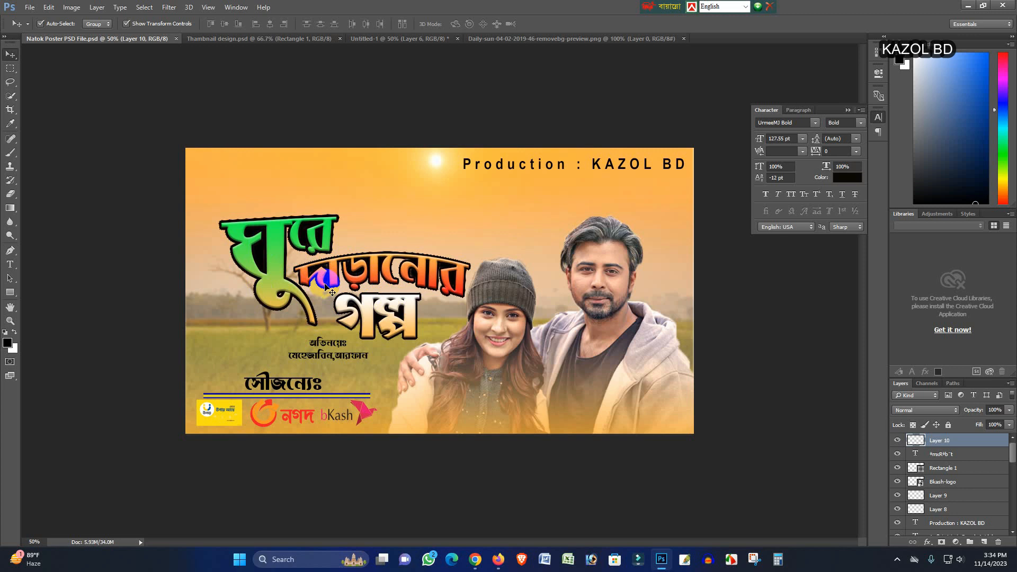
{"action": "left_click_drag", "start_coordinate": [325, 287], "coordinate": [605, 457]}
{"action": "left_click", "coordinate": [661, 560]}
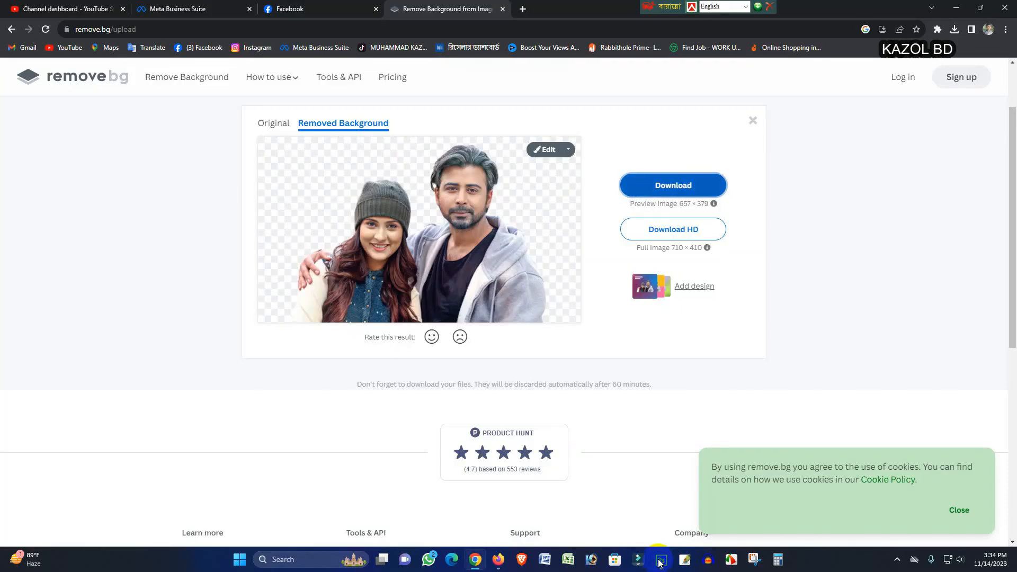
{"action": "left_click", "coordinate": [661, 560]}
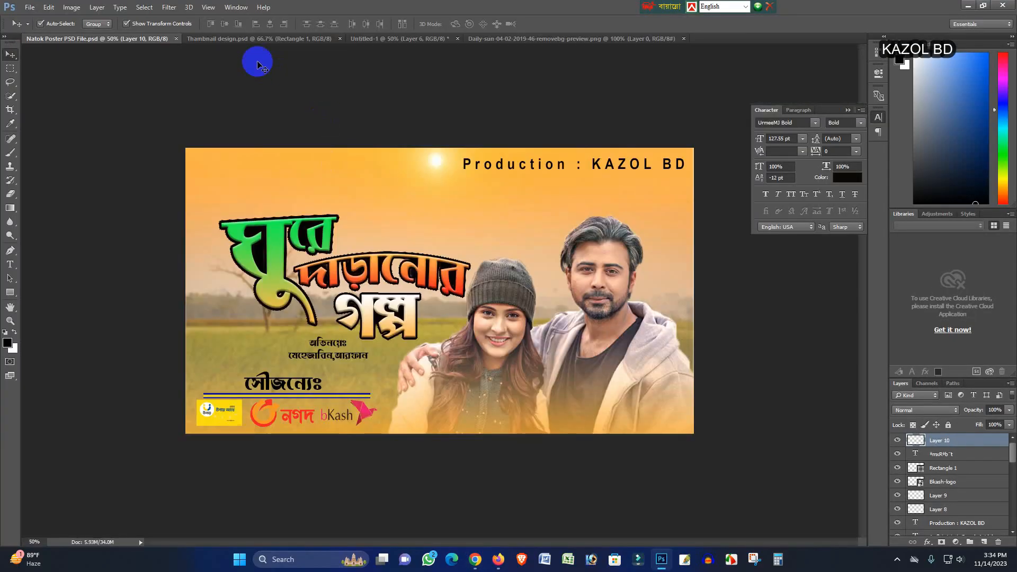
Return to Untitled-1 and add the title words ঘুরে, দাড়ানোর and গল্প as separate black text layers in UrmeeMJ Bold, 72 pt.
{"action": "left_click", "coordinate": [370, 40]}
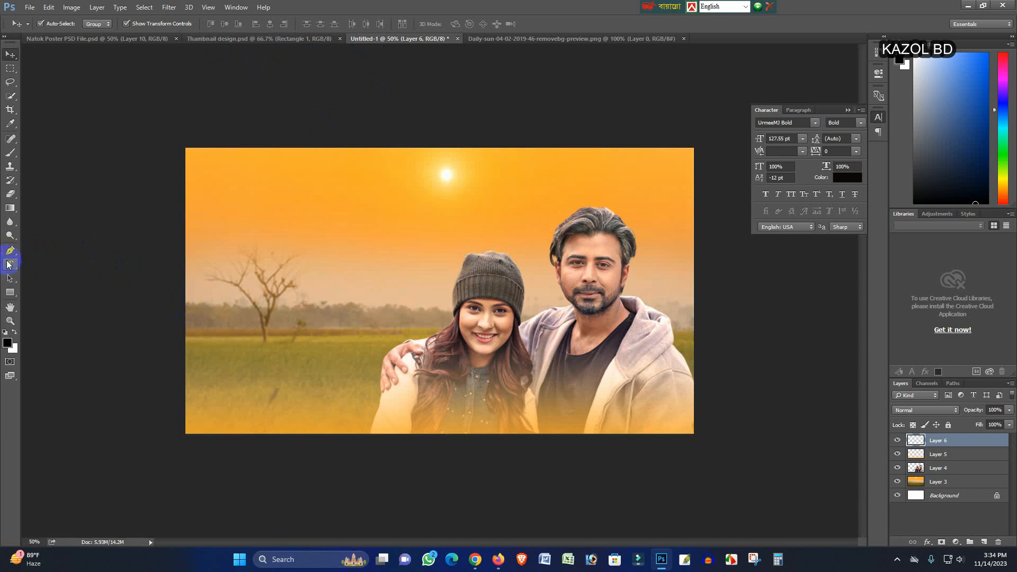
{"action": "left_click", "coordinate": [9, 264]}
{"action": "left_click", "coordinate": [312, 228]}
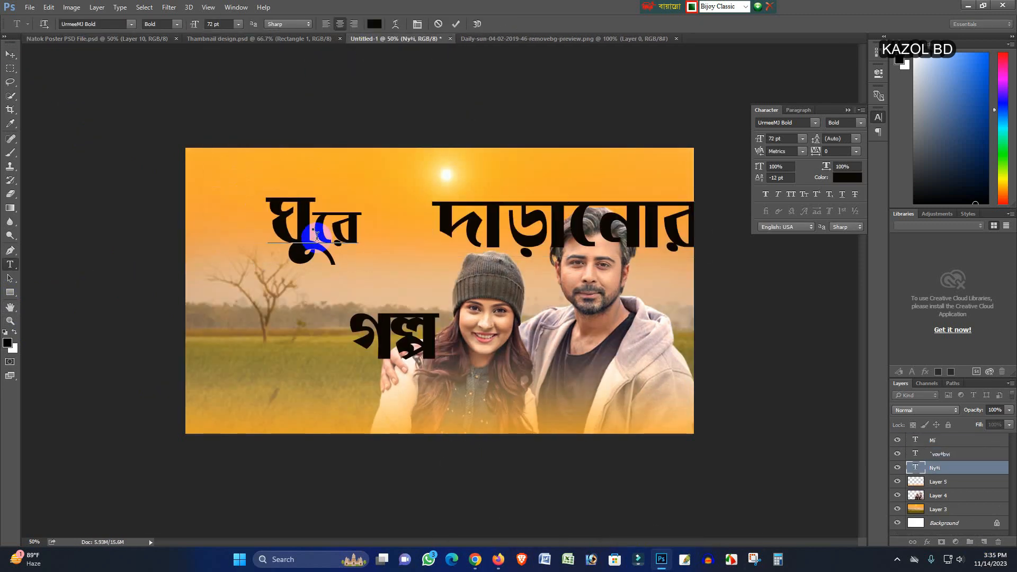
Set the ঘু in ঘুরে to 94 pt with a -37 pt baseline shift, and position গল্প beneath দাড়ানোর in the stacked title.
{"action": "left_click_drag", "start_coordinate": [318, 236], "coordinate": [268, 236]}
{"action": "left_click", "coordinate": [781, 177]}
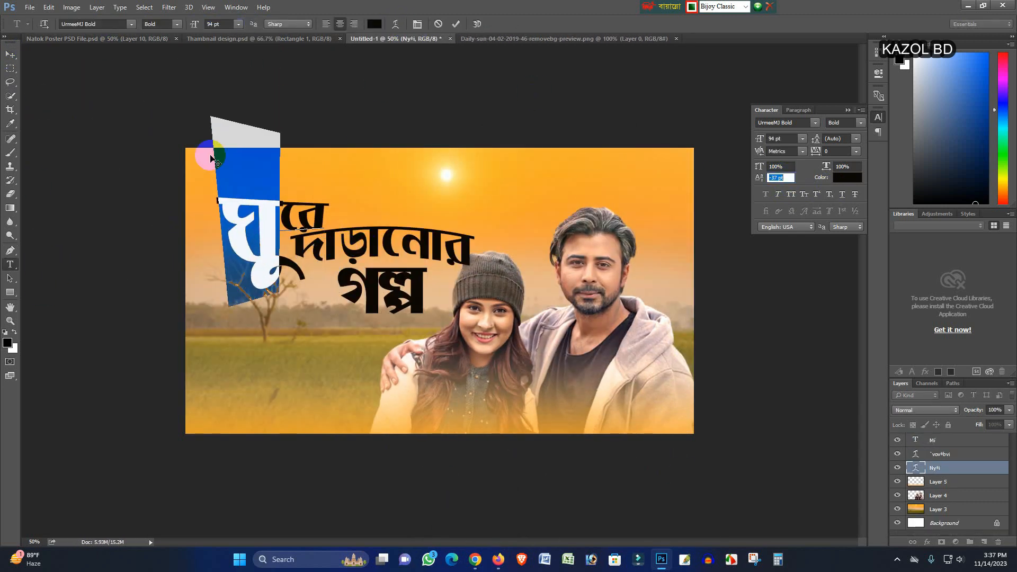
{"action": "left_click", "coordinate": [360, 241]}
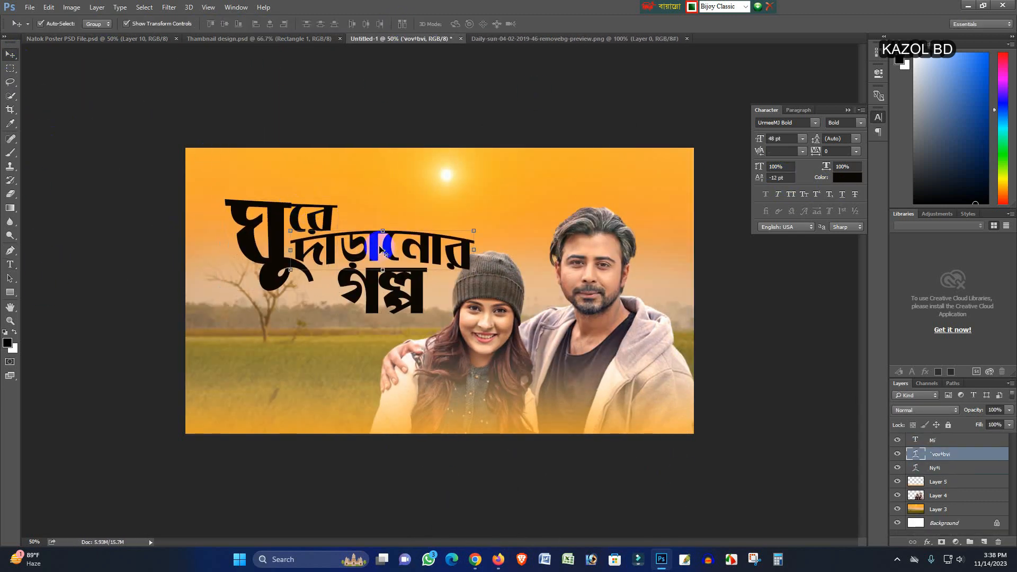
{"action": "left_click", "coordinate": [378, 299]}
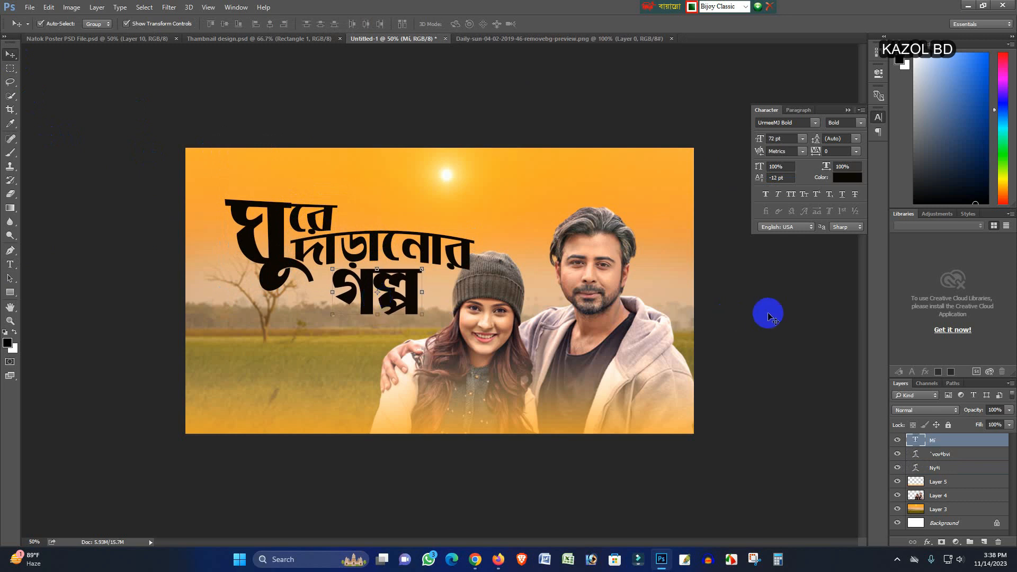
{"action": "left_click", "coordinate": [731, 314]}
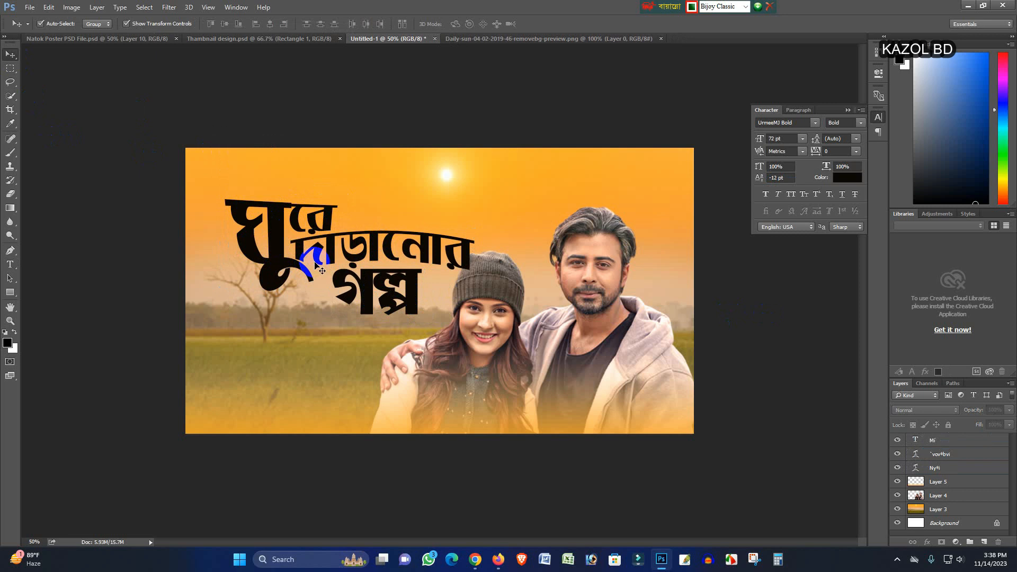
Compare the title with the one in Natok Poster PSD File.psd, and return to Untitled-1.
{"action": "left_click", "coordinate": [51, 42]}
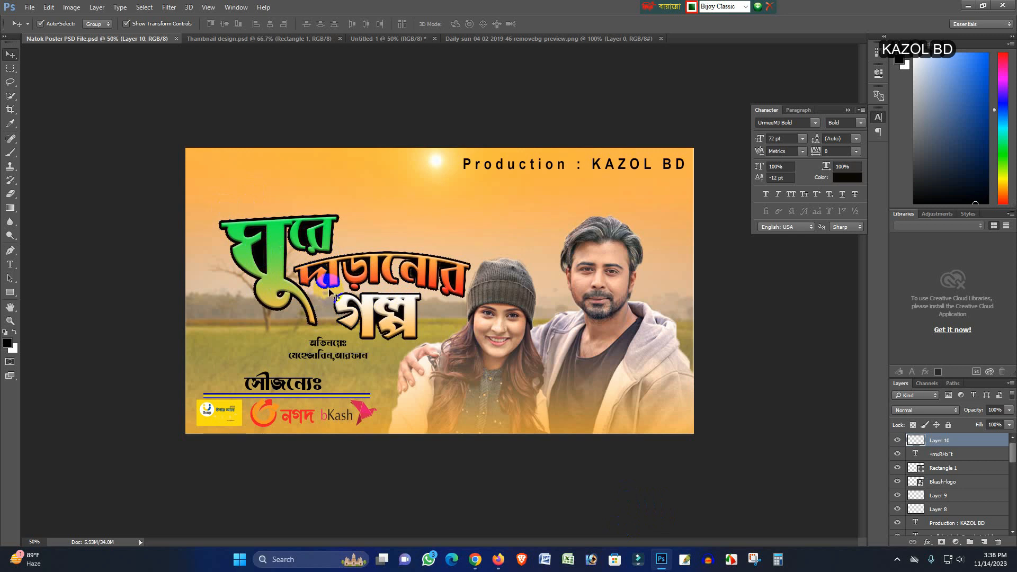
{"action": "left_click", "coordinate": [560, 35]}
{"action": "left_click", "coordinate": [371, 39]}
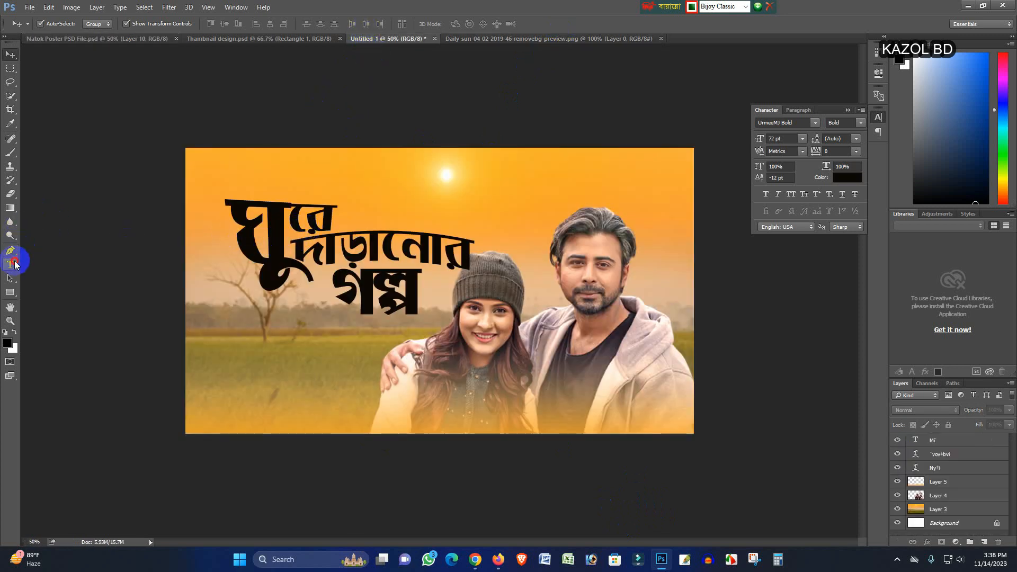
Reapply the UrmeeMJ Bold font to the whole word ঘুরে and fill it with white.
{"action": "left_click", "coordinate": [11, 264]}
{"action": "left_click", "coordinate": [334, 223]}
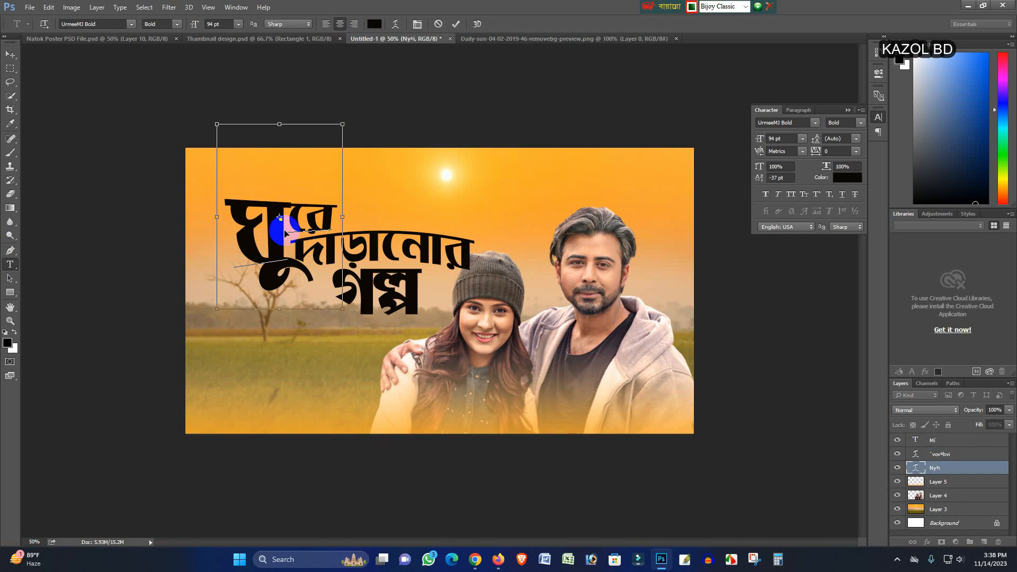
{"action": "key", "text": "ctrl+a"}
{"action": "left_click", "coordinate": [130, 24]}
{"action": "scroll", "coordinate": [218, 344], "scroll_direction": "down", "scroll_amount": 4}
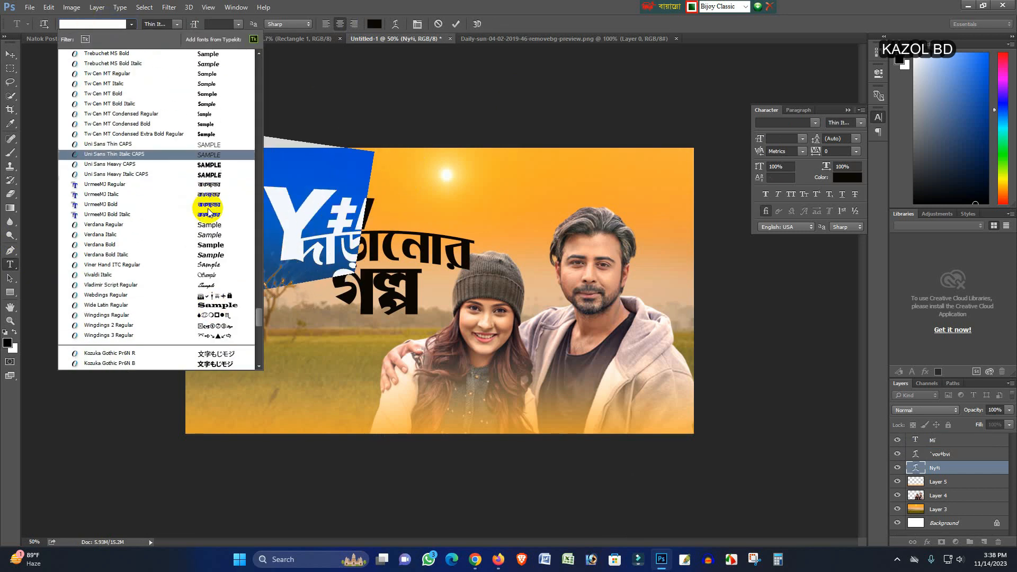
{"action": "left_click", "coordinate": [209, 204]}
{"action": "left_click", "coordinate": [11, 54]}
{"action": "left_click", "coordinate": [742, 413]}
{"action": "left_click", "coordinate": [291, 209]}
{"action": "key", "text": "ctrl+BackSpace"}
Shift ঘুরে, দাড়ানোর and গল্প up and slightly left, keeping them stacked as a tight title.
{"action": "left_click", "coordinate": [318, 249]}
{"action": "right_click", "coordinate": [991, 454]}
{"action": "left_click", "coordinate": [358, 241]}
{"action": "left_click_drag", "start_coordinate": [313, 217], "coordinate": [304, 203]}
{"action": "left_click_drag", "start_coordinate": [371, 249], "coordinate": [370, 235]}
{"action": "left_click_drag", "start_coordinate": [473, 237], "coordinate": [453, 238]}
{"action": "key", "text": "Return"}
{"action": "left_click_drag", "start_coordinate": [376, 292], "coordinate": [372, 280]}
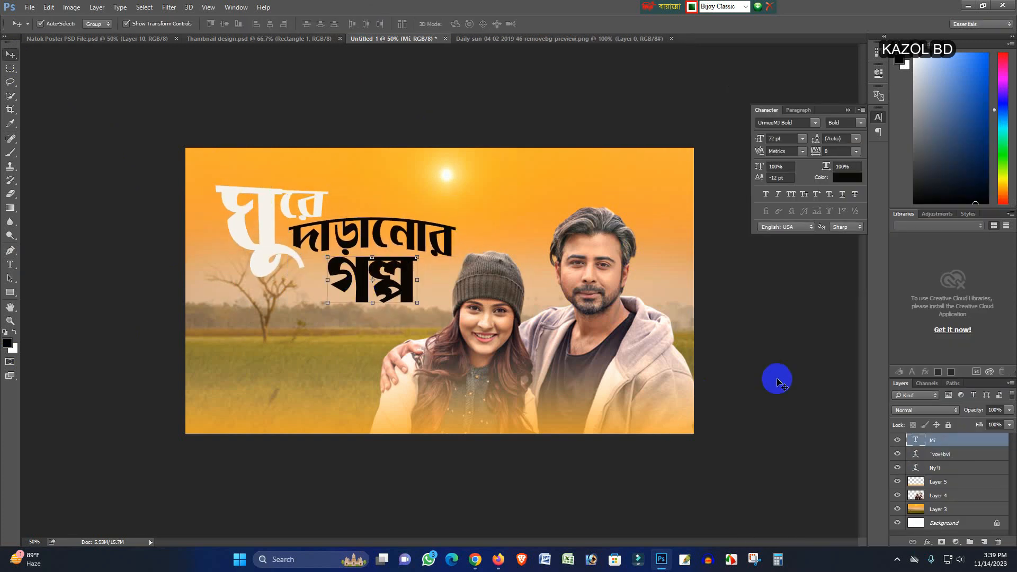
{"action": "left_click", "coordinate": [927, 542]}
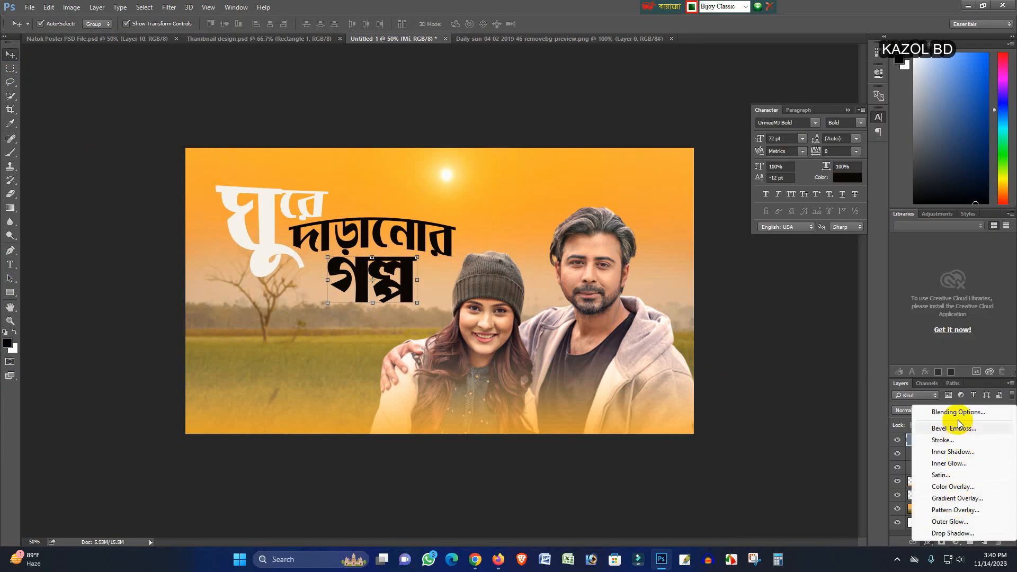
{"action": "left_click", "coordinate": [952, 499]}
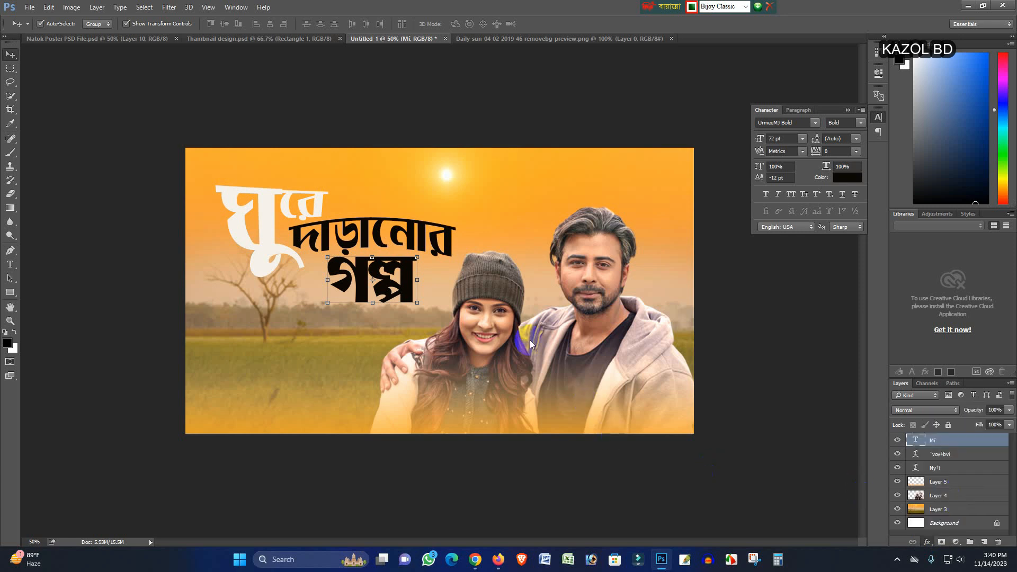
{"action": "left_click_drag", "start_coordinate": [313, 166], "coordinate": [727, 154]}
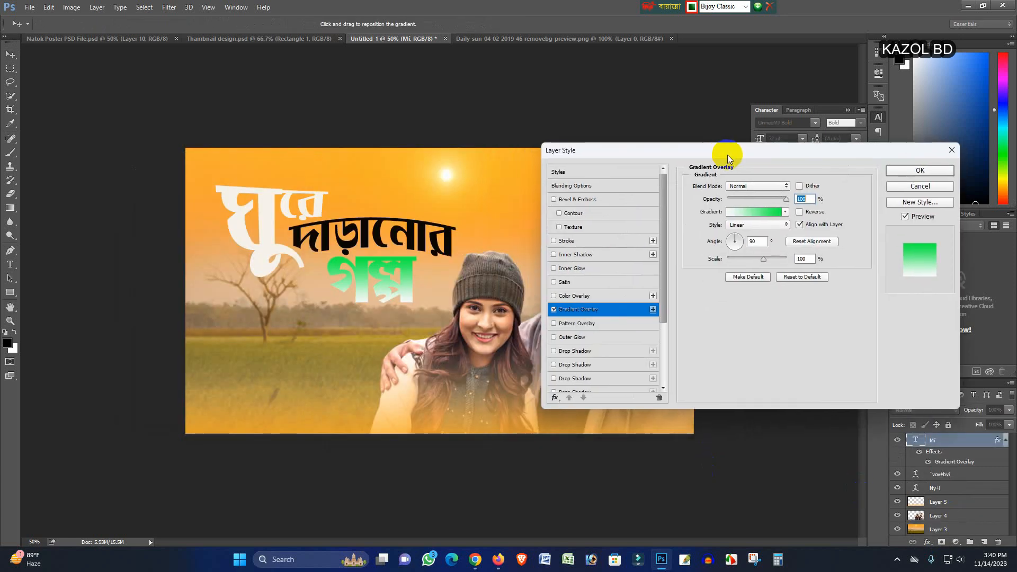
{"action": "left_click", "coordinate": [957, 152]}
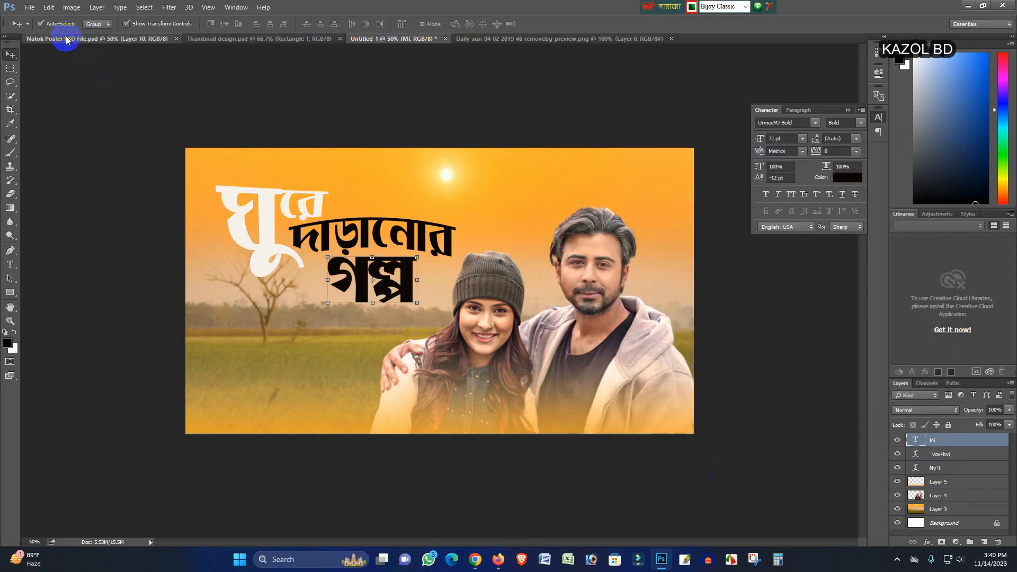
Examine the title's gradient colours in Natok Poster PSD File.psd, and return to Untitled-1.
{"action": "left_click", "coordinate": [68, 39]}
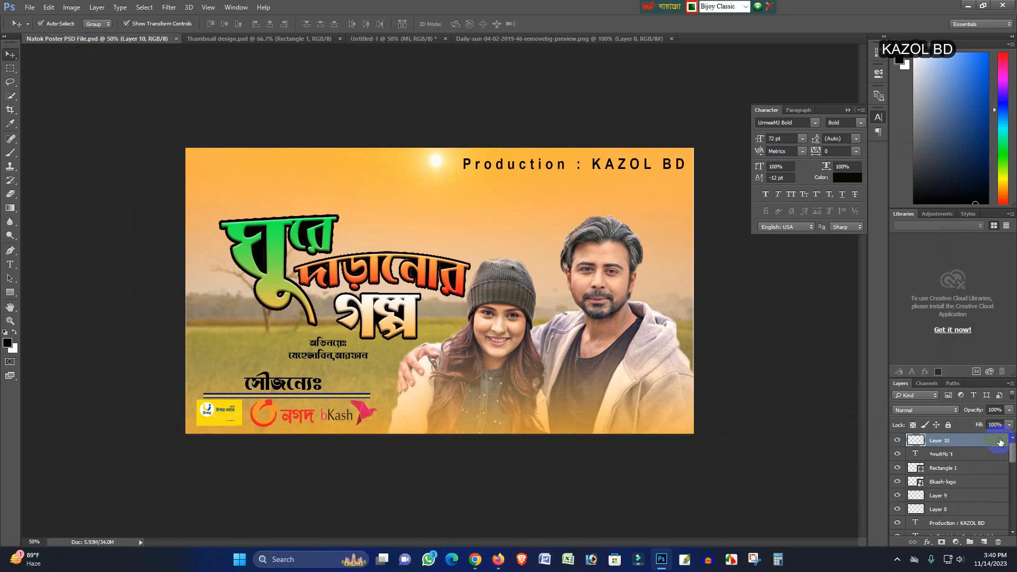
{"action": "left_click", "coordinate": [928, 542]}
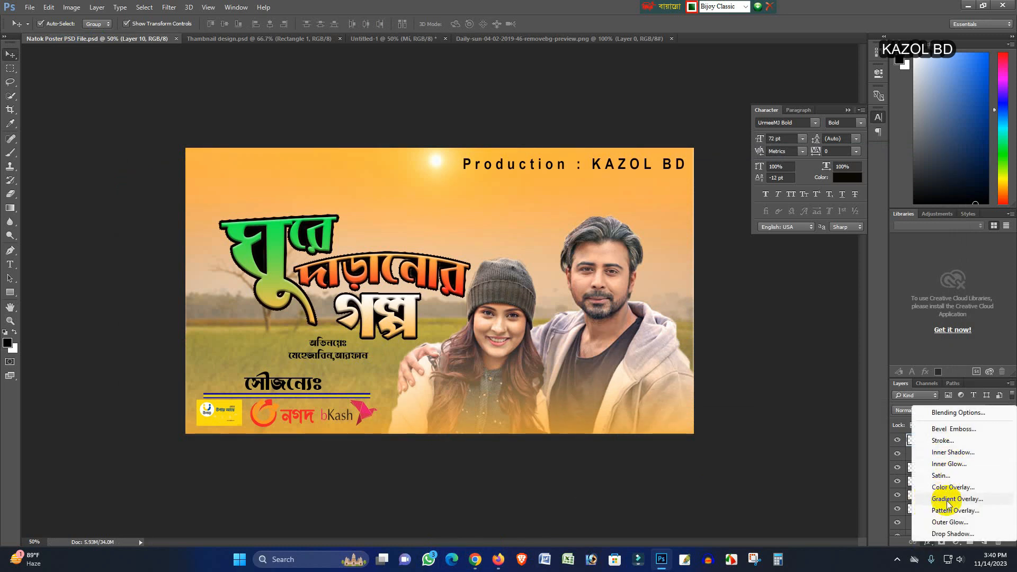
{"action": "left_click", "coordinate": [851, 497]}
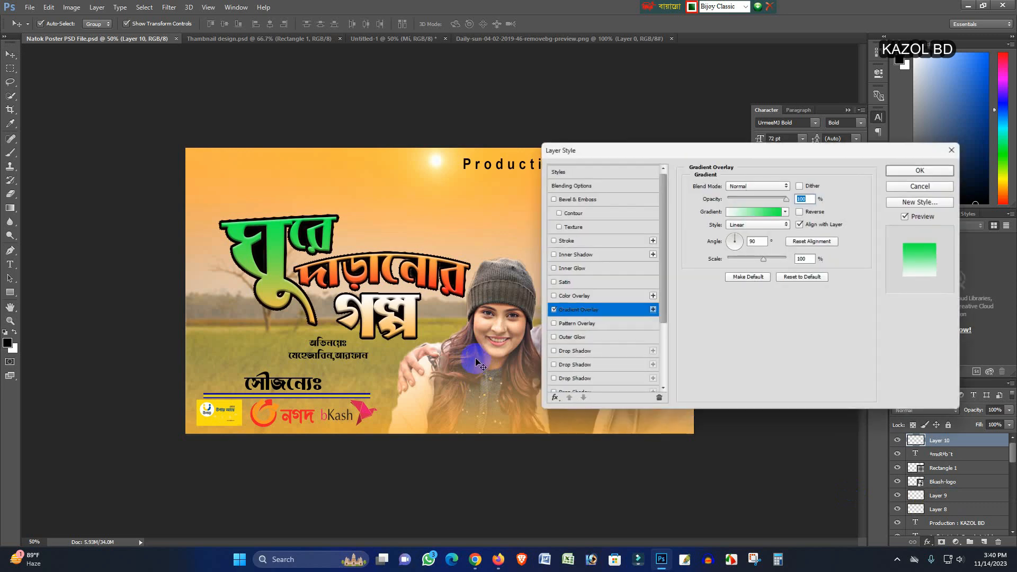
{"action": "left_click", "coordinate": [952, 150]}
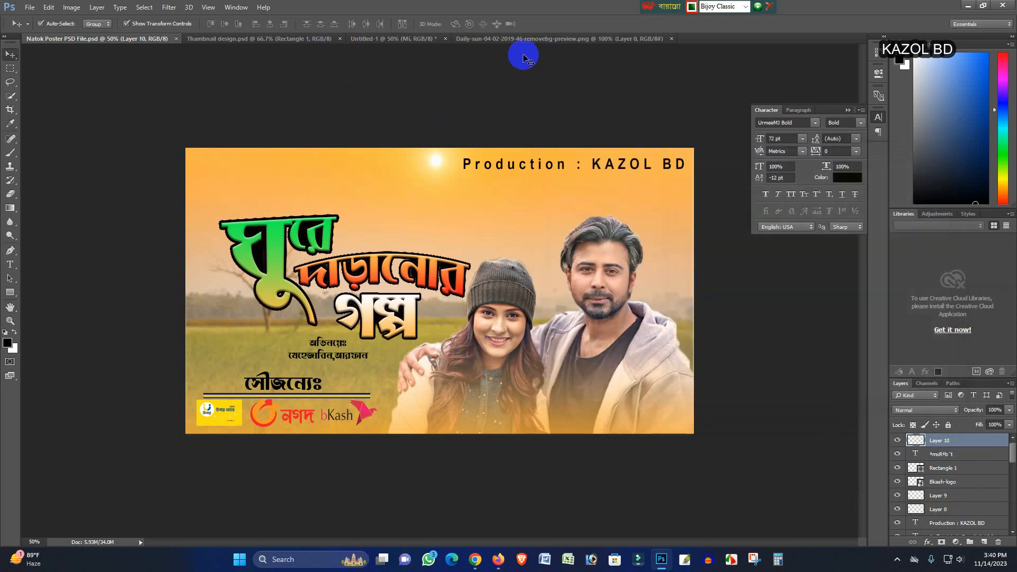
{"action": "left_click", "coordinate": [418, 39]}
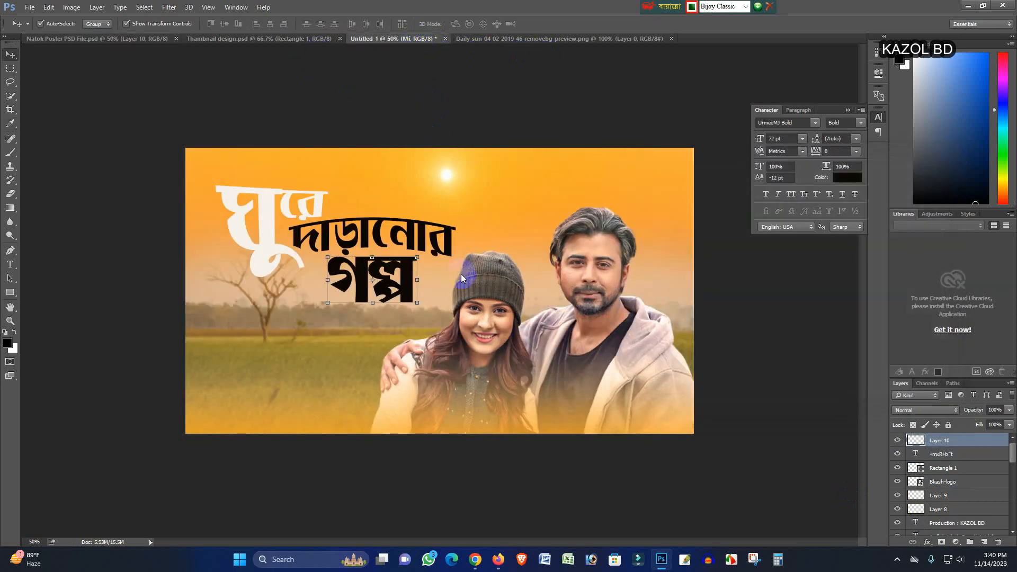
Add a gradient overlay to গল্প and set the gradient's end colour stop to near-white fafcfa.
{"action": "left_click", "coordinate": [928, 543]}
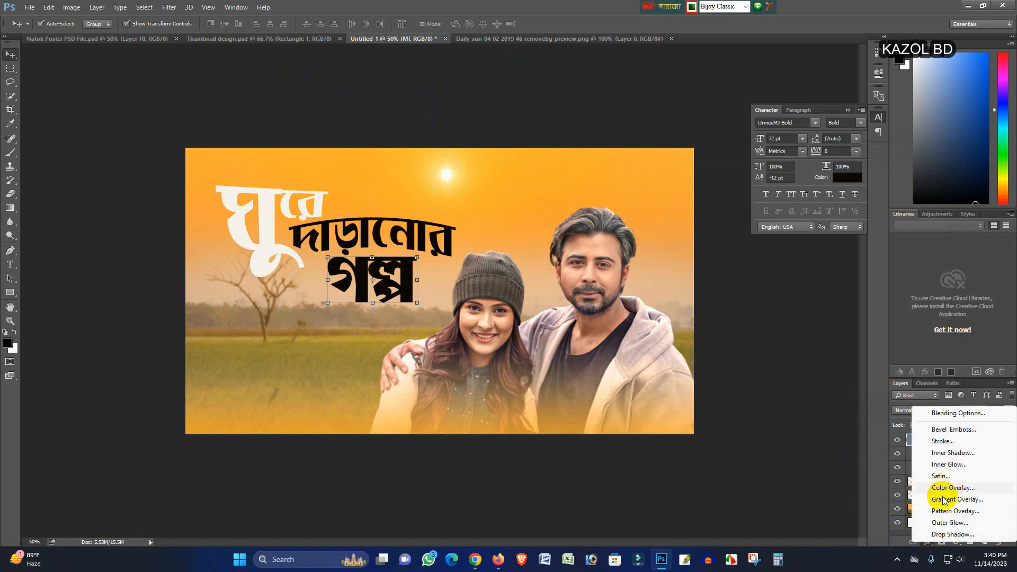
{"action": "left_click", "coordinate": [944, 500]}
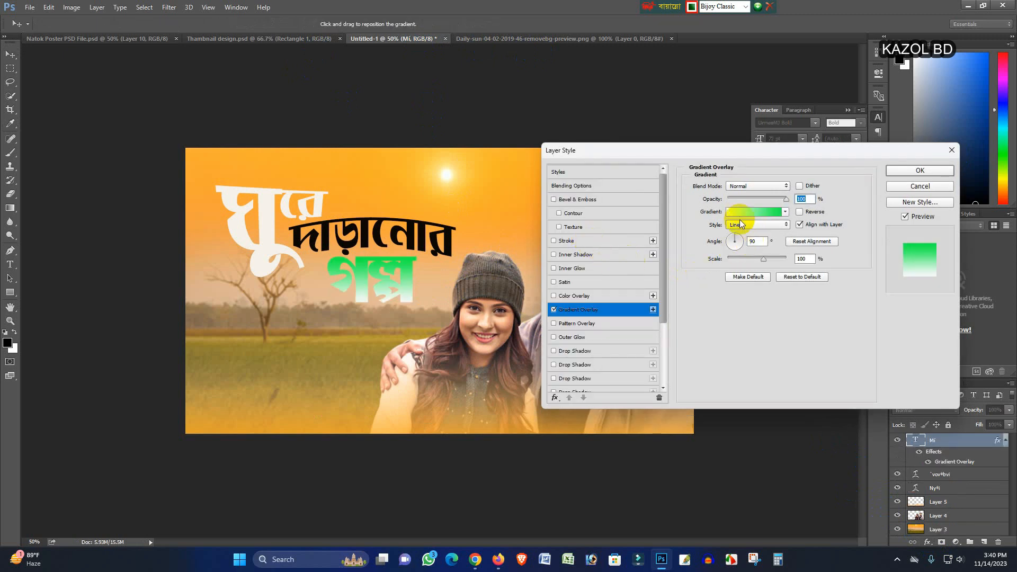
{"action": "left_click", "coordinate": [755, 214]}
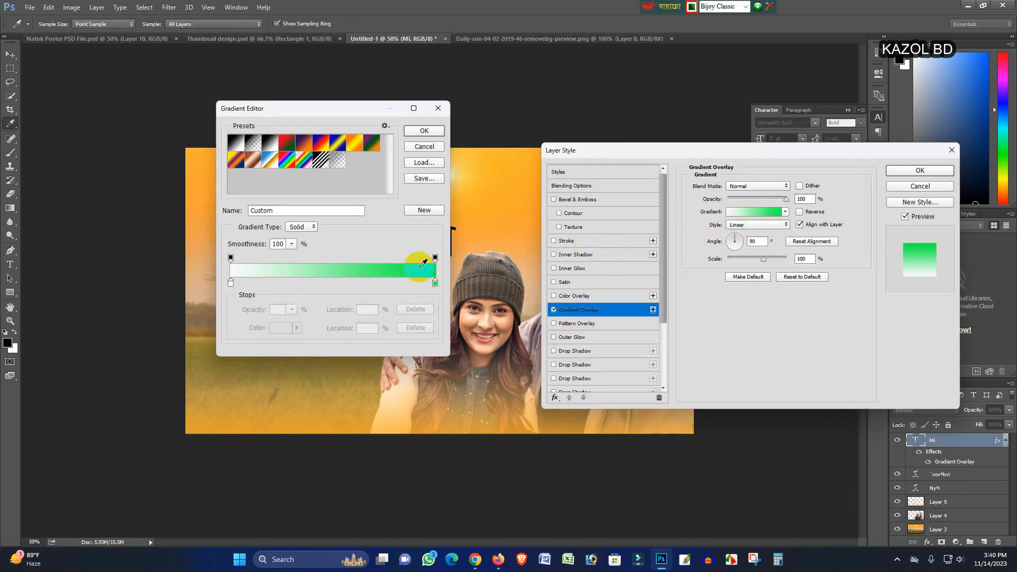
{"action": "left_click_drag", "start_coordinate": [297, 113], "coordinate": [718, 134]}
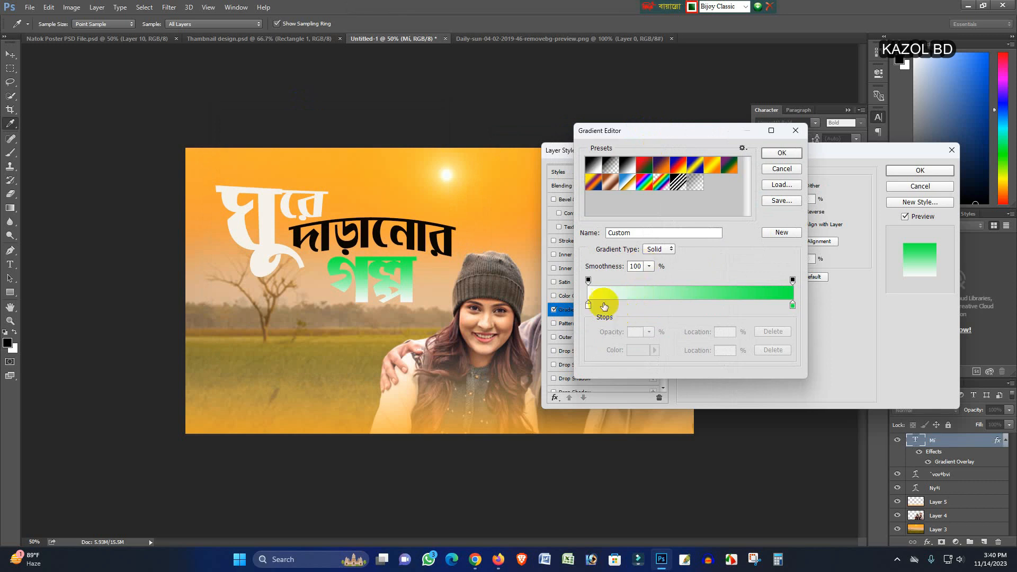
{"action": "left_click", "coordinate": [792, 306]}
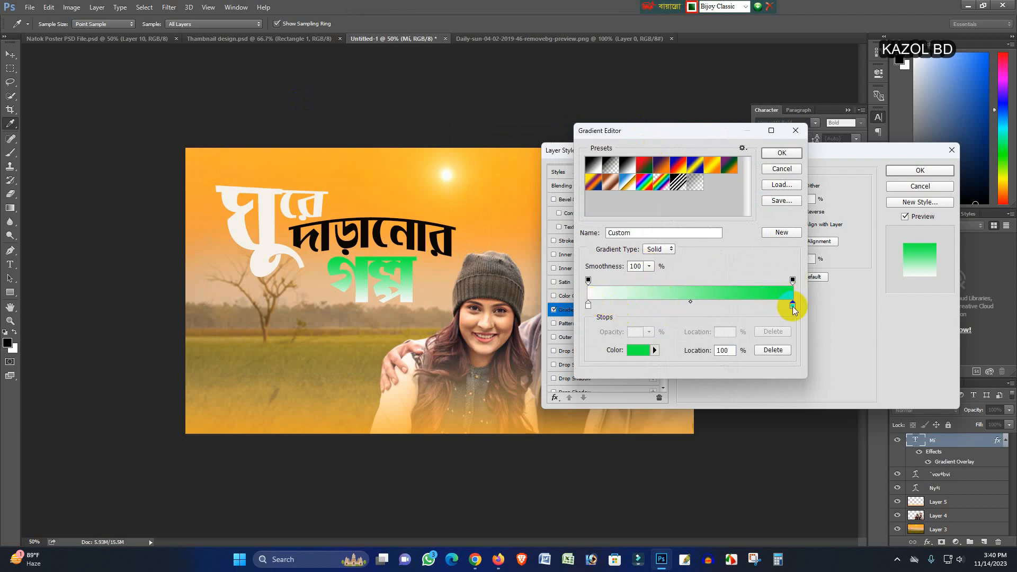
{"action": "left_click", "coordinate": [639, 352]}
{"action": "left_click", "coordinate": [237, 152]}
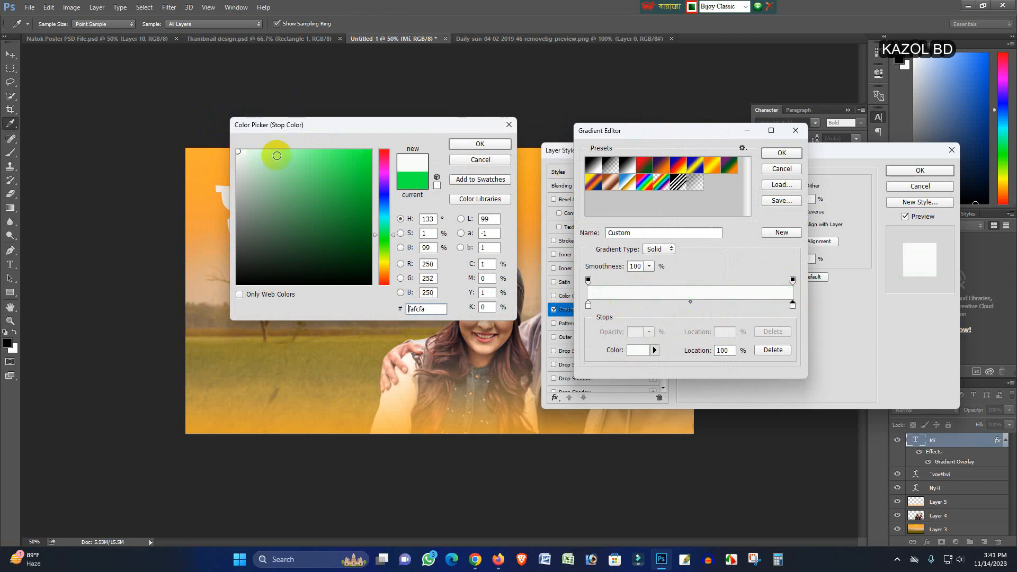
{"action": "left_click", "coordinate": [461, 145]}
Set the start colour stop of the গল্প gradient to orange ffaa28 and apply the overlay.
{"action": "double_click", "coordinate": [587, 303]}
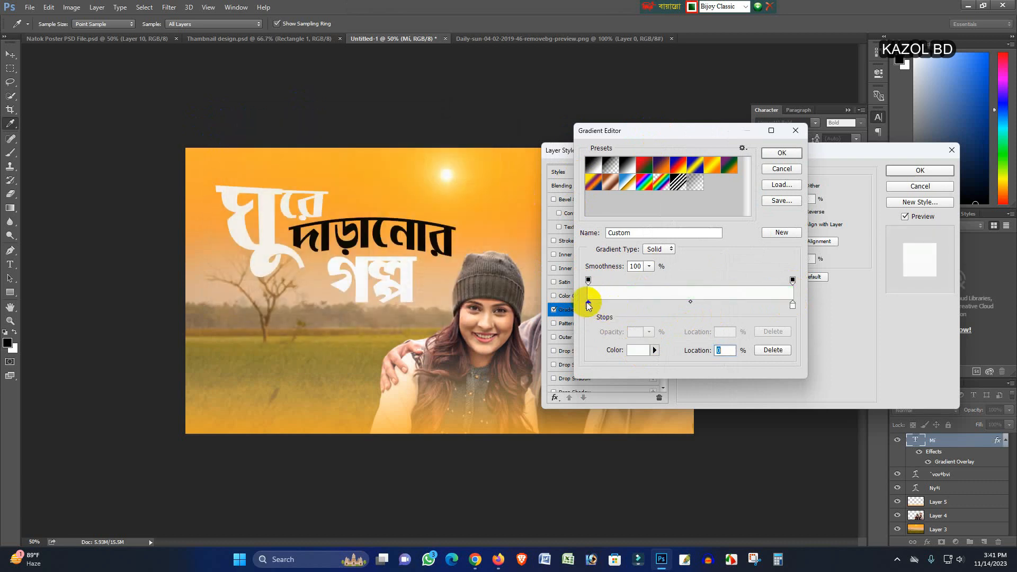
{"action": "left_click", "coordinate": [208, 153]}
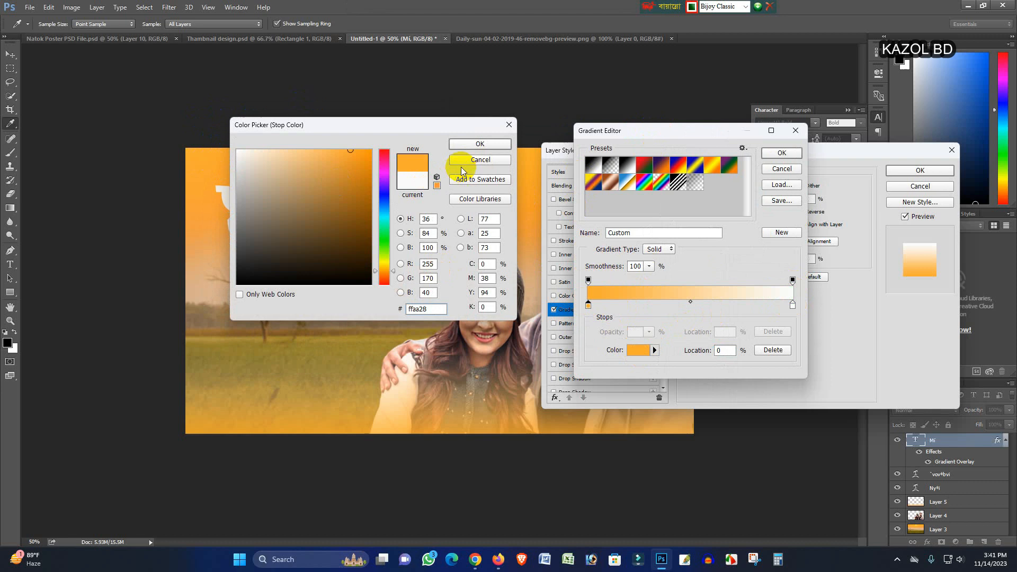
{"action": "left_click", "coordinate": [461, 146]}
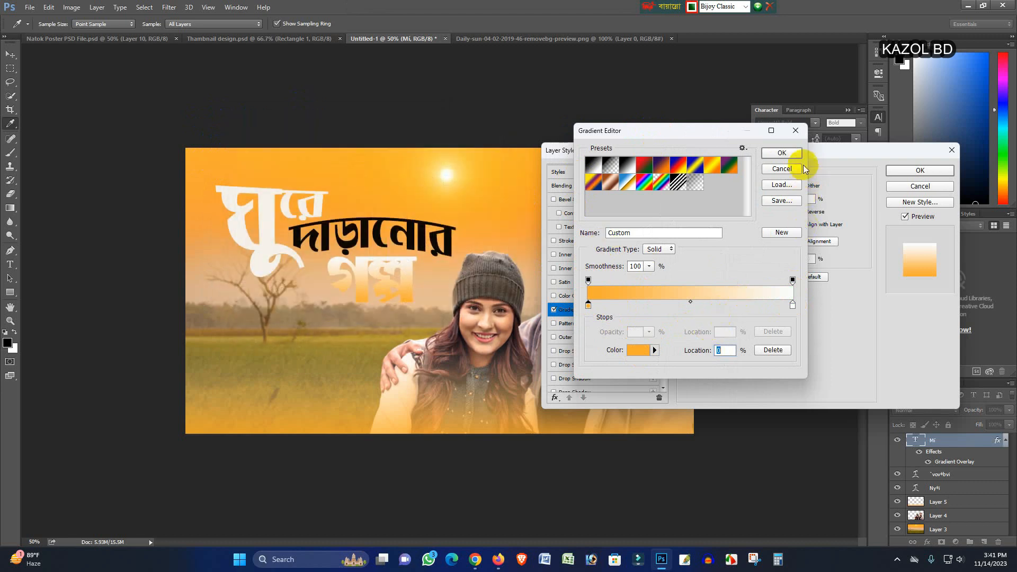
{"action": "key", "text": "Return"}
{"action": "left_click", "coordinate": [914, 170]}
{"action": "left_click", "coordinate": [10, 55]}
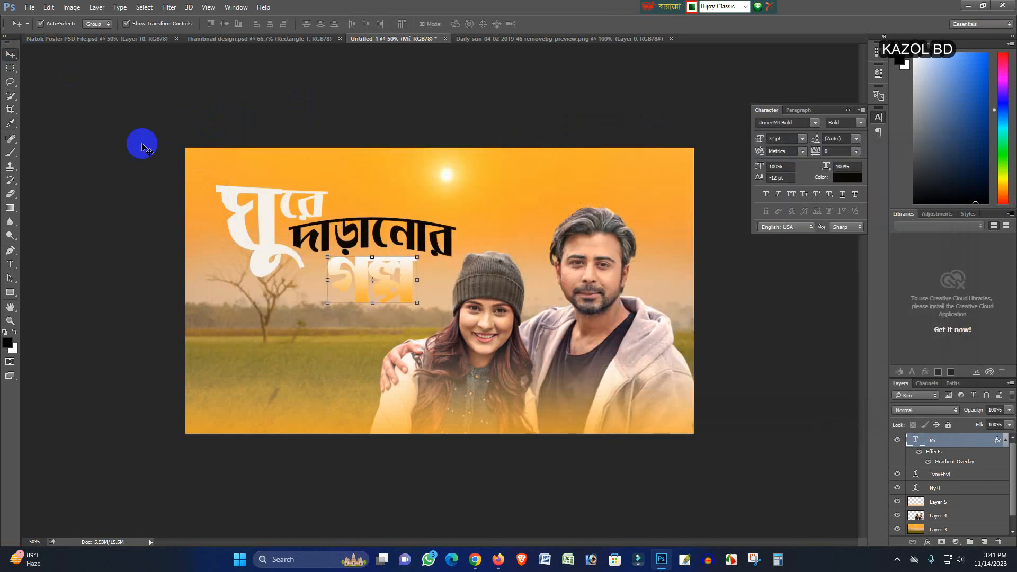
Add a black Drop Shadow outline and Bevel & Emboss to গল্প.
{"action": "left_click", "coordinate": [926, 543]}
{"action": "left_click", "coordinate": [624, 337]}
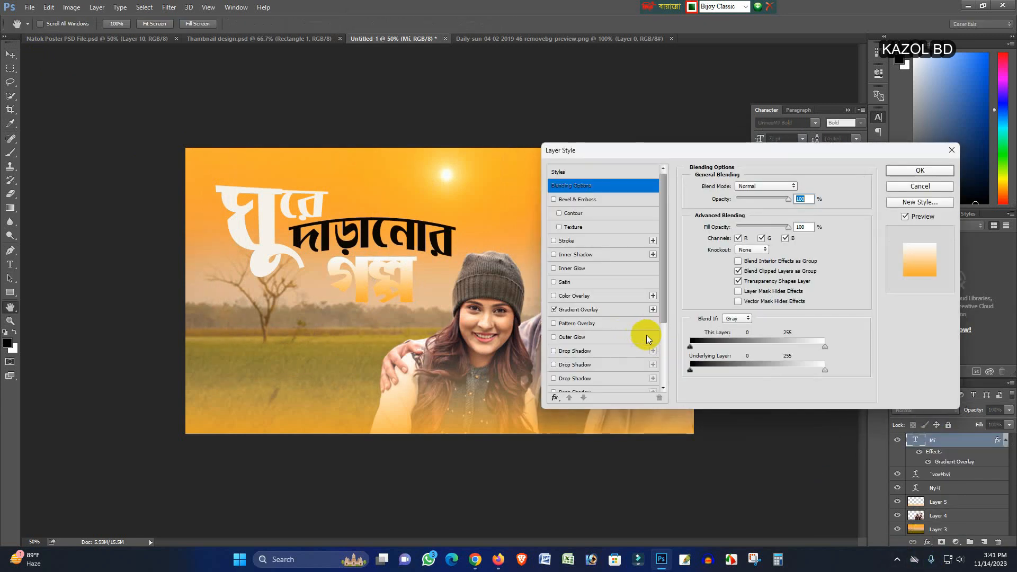
{"action": "left_click", "coordinate": [555, 352]}
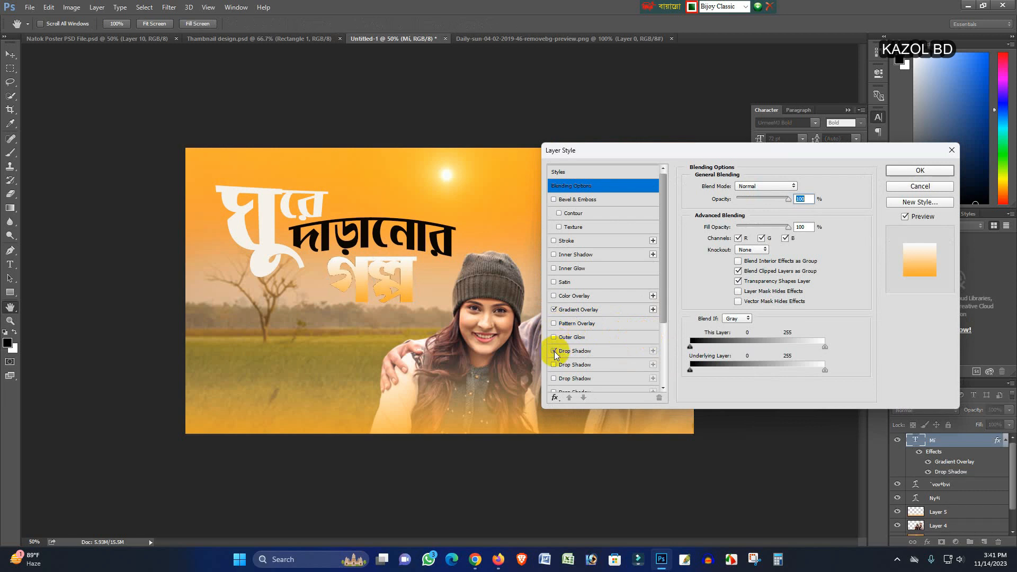
{"action": "left_click", "coordinate": [555, 365]}
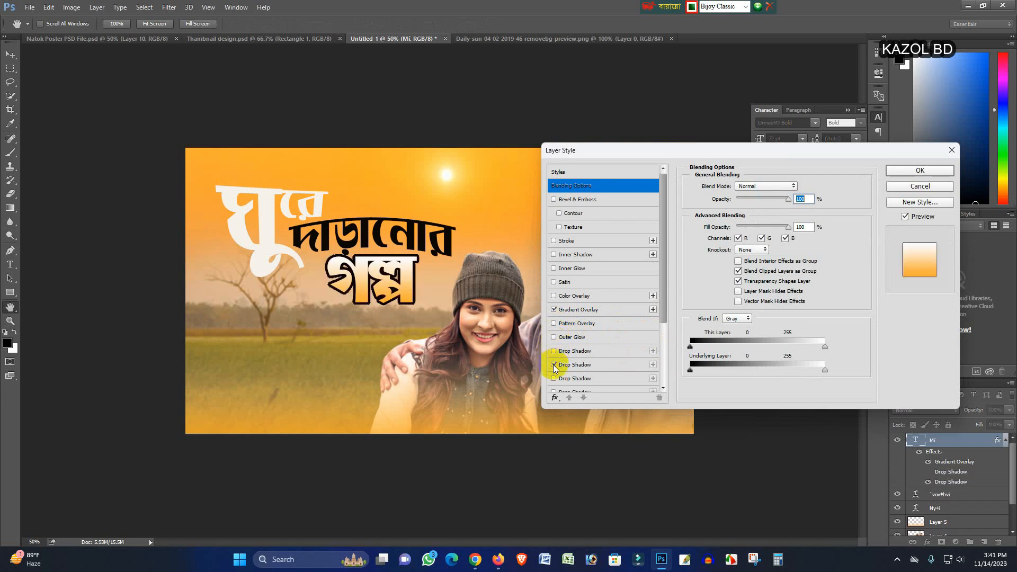
{"action": "left_click", "coordinate": [554, 200]}
{"action": "left_click", "coordinate": [912, 169]}
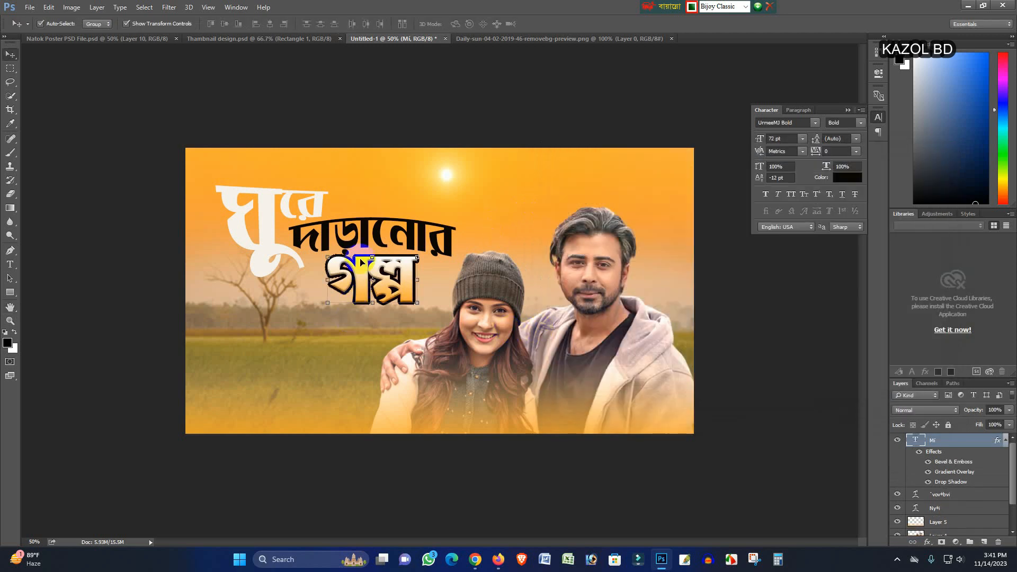
Check the reference title, and add a gradient overlay to দাড়ানোর with a red start colour stop.
{"action": "left_click", "coordinate": [118, 39]}
{"action": "left_click", "coordinate": [393, 38]}
{"action": "left_click", "coordinate": [403, 236]}
{"action": "left_click", "coordinate": [928, 542]}
{"action": "left_click", "coordinate": [947, 496]}
{"action": "left_click", "coordinate": [764, 212]}
{"action": "double_click", "coordinate": [589, 305]}
{"action": "left_click", "coordinate": [382, 275]}
{"action": "left_click", "coordinate": [479, 142]}
Use orange for the end colour stop of the দাড়ানোর gradient and apply the overlay.
{"action": "double_click", "coordinate": [793, 305]}
{"action": "left_click", "coordinate": [479, 142]}
{"action": "left_click", "coordinate": [781, 153]}
{"action": "left_click", "coordinate": [920, 170]}
Add a black Drop Shadow outline to দাড়ানোর.
{"action": "left_click", "coordinate": [927, 542]}
{"action": "left_click", "coordinate": [943, 409]}
{"action": "left_click", "coordinate": [554, 351]}
{"action": "left_click", "coordinate": [919, 171]}
Check the reference title, and add a gradient overlay to ঘুরে with an orange start colour stop.
{"action": "left_click", "coordinate": [97, 39]}
{"action": "left_click", "coordinate": [394, 39]}
{"action": "left_click", "coordinate": [273, 220]}
{"action": "right_click", "coordinate": [948, 528]}
{"action": "left_click", "coordinate": [927, 542]}
{"action": "left_click", "coordinate": [928, 542]}
{"action": "left_click", "coordinate": [947, 496]}
{"action": "left_click", "coordinate": [764, 212]}
{"action": "double_click", "coordinate": [588, 306]}
{"action": "left_click", "coordinate": [387, 258]}
{"action": "left_click", "coordinate": [479, 142]}
Set the end colour stop of the ঘুরে gradient to green 0df349 and apply the overlay.
{"action": "double_click", "coordinate": [793, 305]}
{"action": "left_click", "coordinate": [386, 222]}
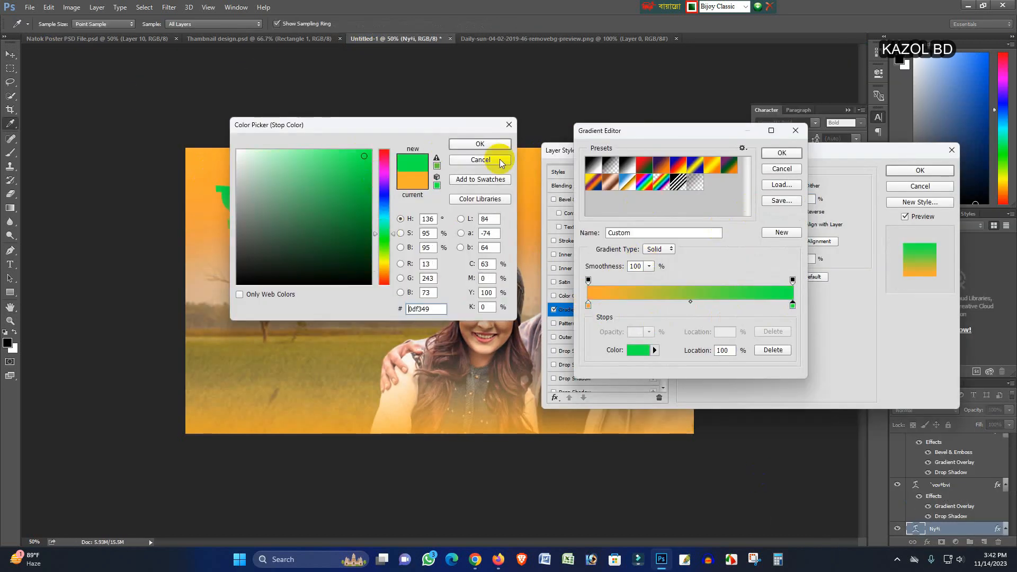
{"action": "left_click", "coordinate": [479, 142]}
{"action": "left_click", "coordinate": [781, 152]}
{"action": "left_click", "coordinate": [919, 170]}
Add Bevel & Emboss and a black Drop Shadow outline to ঘুরে.
{"action": "left_click", "coordinate": [553, 199]}
{"action": "left_click", "coordinate": [554, 351]}
{"action": "left_click", "coordinate": [920, 170]}
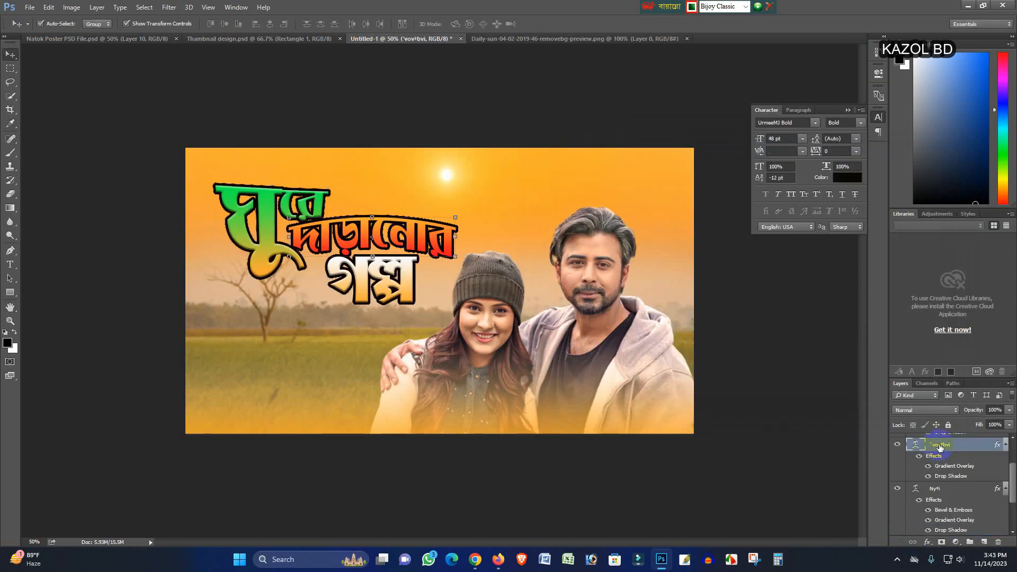
Nudge দাড়ানোর and গল্প slightly to the right, and add Bevel & Emboss to দাড়ানোর.
{"action": "left_click", "coordinate": [401, 241]}
{"action": "left_click", "coordinate": [373, 281]}
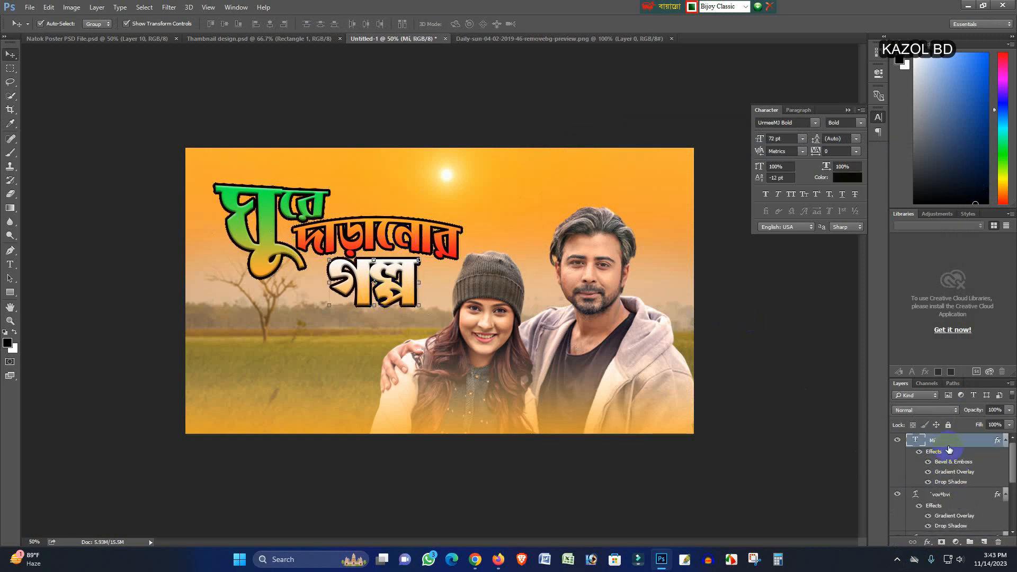
{"action": "left_click", "coordinate": [941, 495]}
{"action": "left_click", "coordinate": [927, 544]}
{"action": "left_click", "coordinate": [849, 428]}
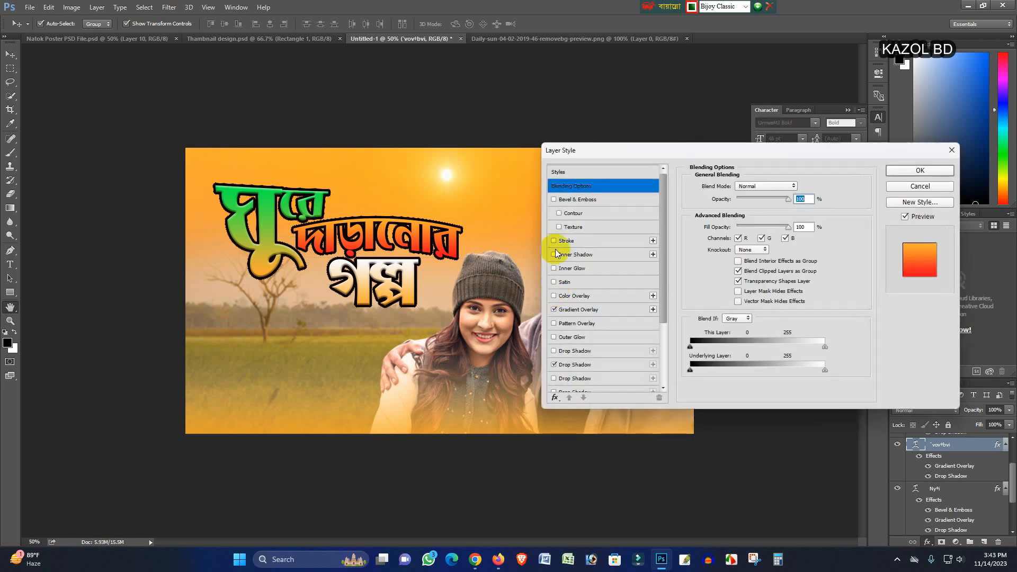
{"action": "left_click", "coordinate": [554, 199]}
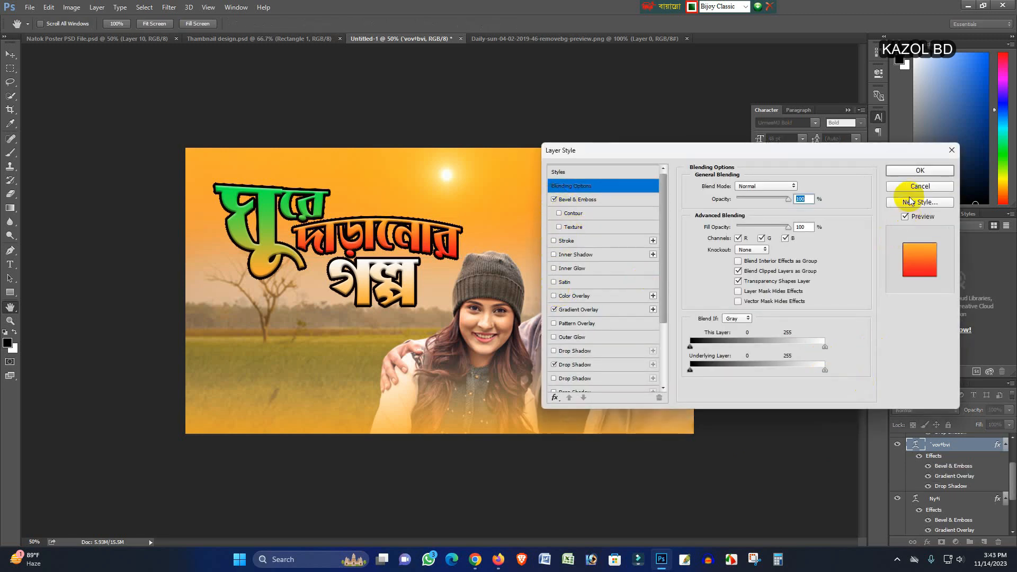
{"action": "left_click", "coordinate": [920, 171]}
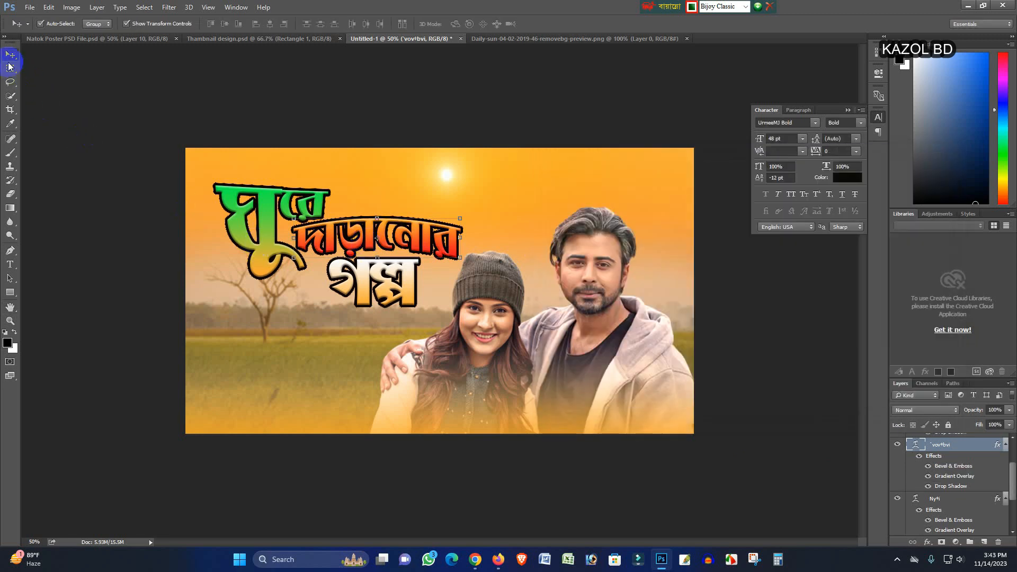
{"action": "left_click", "coordinate": [62, 173]}
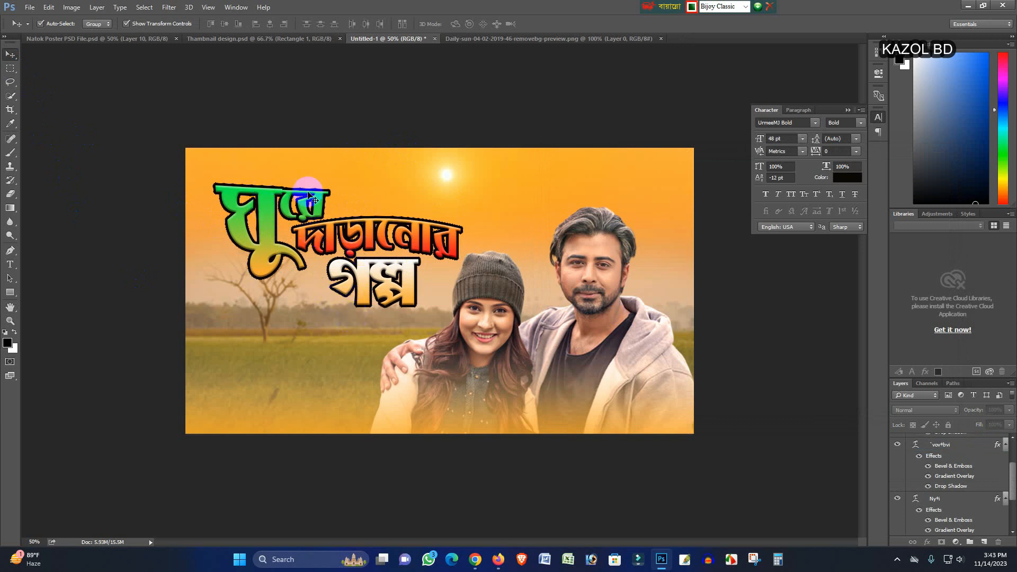
Add a new empty layer directly above Layer 5, beneath the title text layers.
{"action": "scroll", "coordinate": [955, 467], "scroll_direction": "up", "scroll_amount": 1}
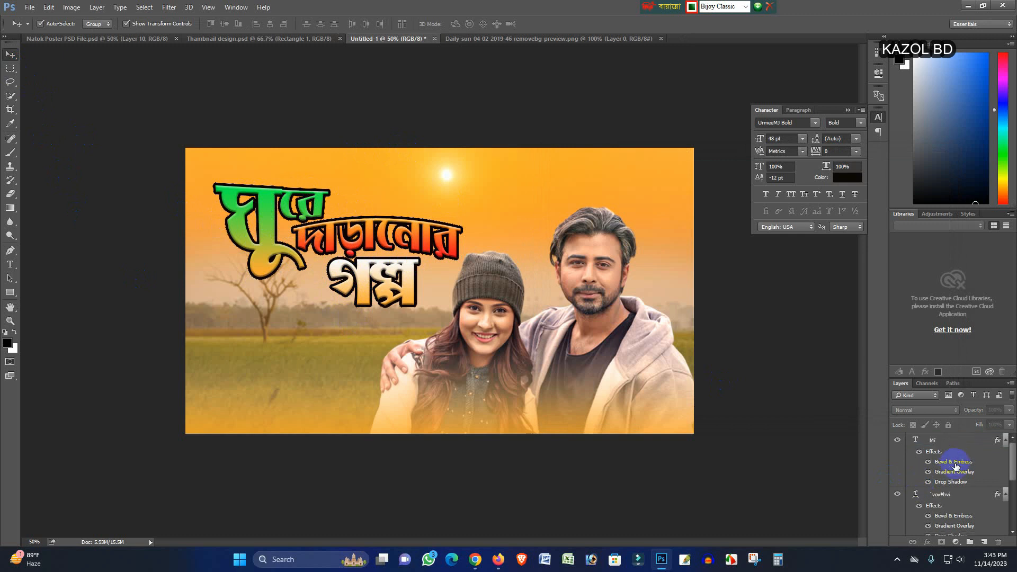
{"action": "scroll", "coordinate": [950, 496], "scroll_direction": "down", "scroll_amount": 3}
{"action": "left_click", "coordinate": [948, 489]}
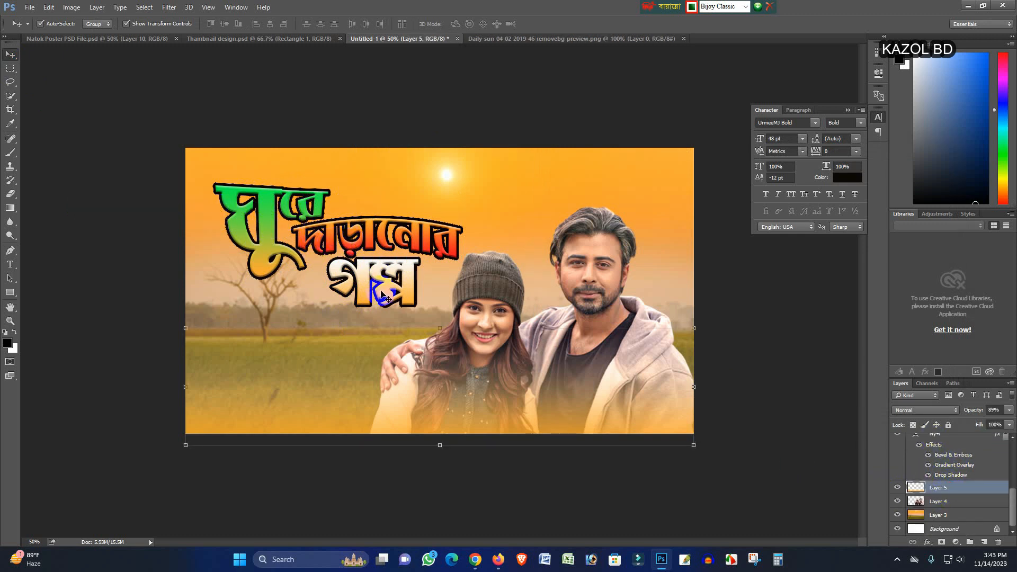
{"action": "left_click", "coordinate": [984, 542]}
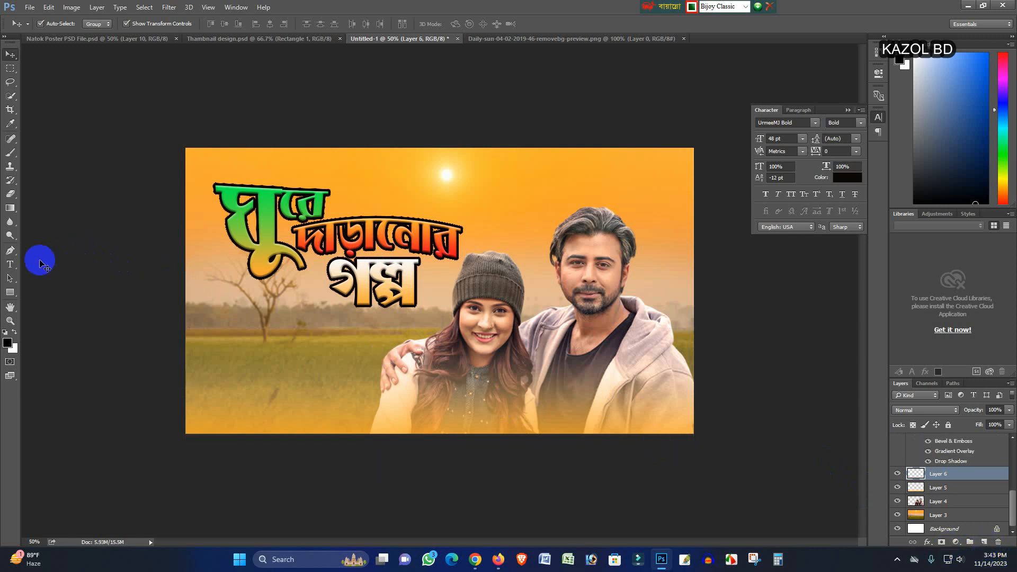
Paint black behind the letters of all three title words on the new layer, using a small brush at 100% opacity.
{"action": "left_click", "coordinate": [16, 154]}
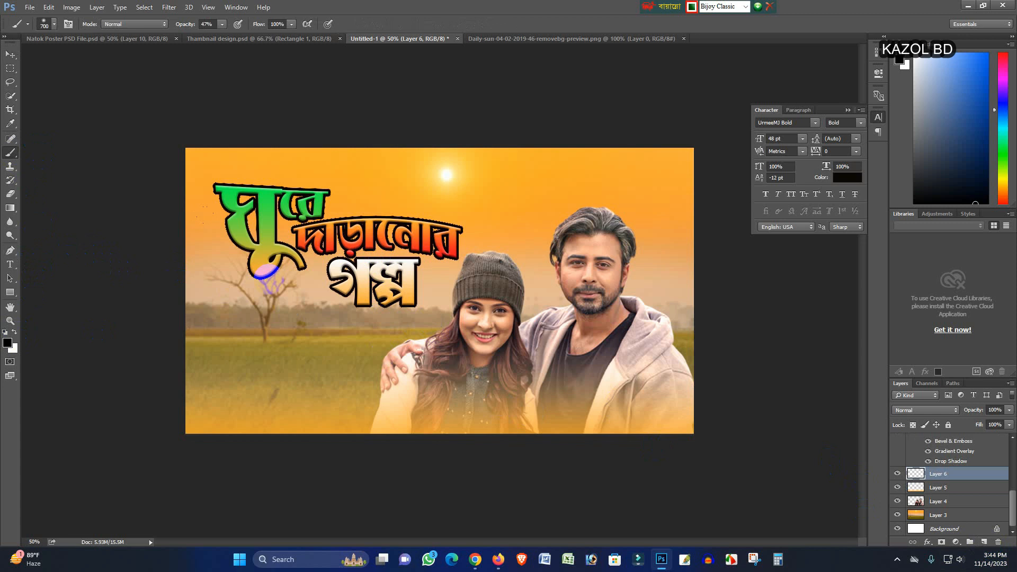
{"action": "key", "text": "bracketleft"}
{"action": "key", "text": "bracketleft"}
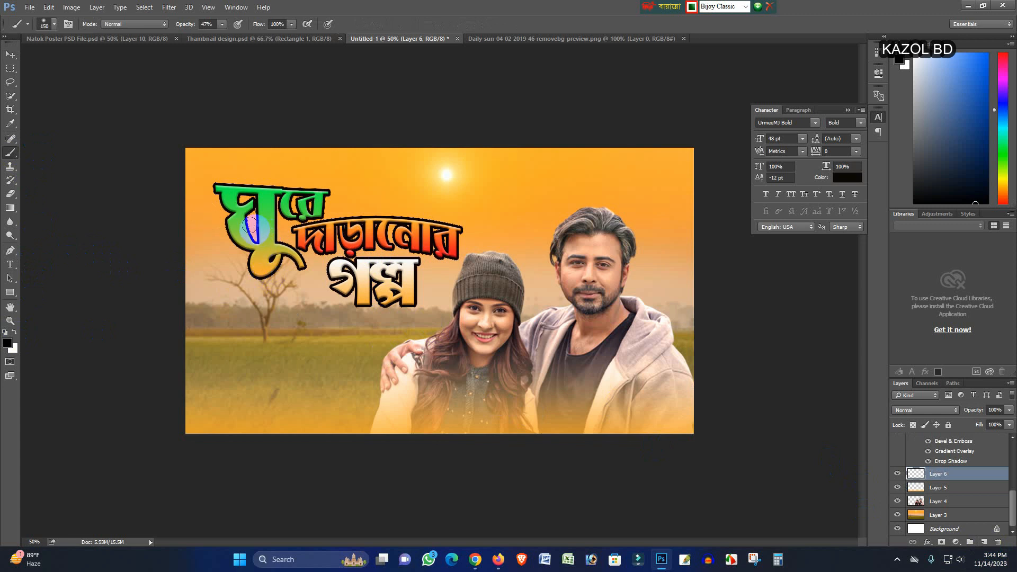
{"action": "left_click_drag", "start_coordinate": [253, 233], "coordinate": [251, 207]}
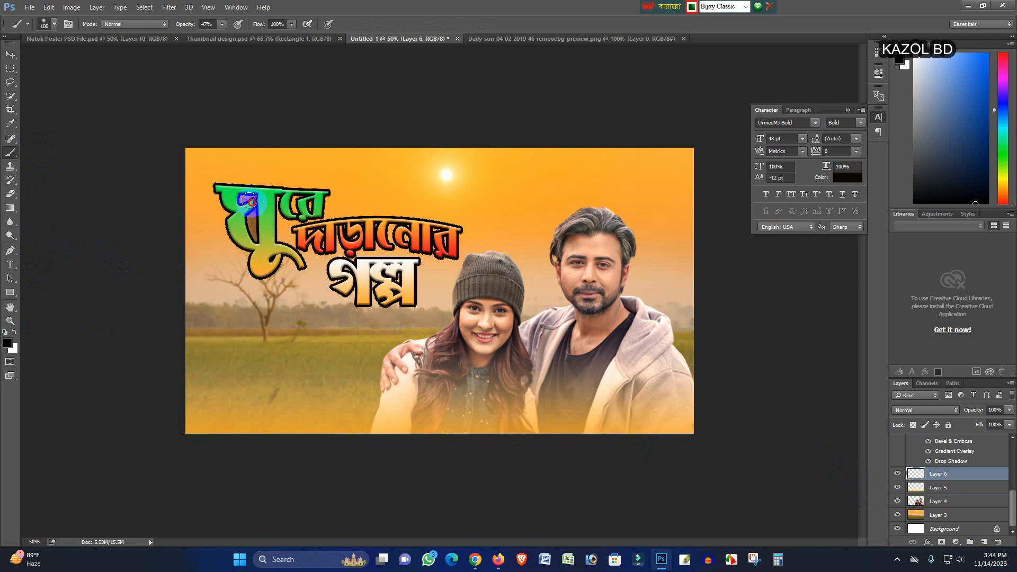
{"action": "left_click", "coordinate": [221, 24]}
{"action": "left_click_drag", "start_coordinate": [221, 36], "coordinate": [278, 37]}
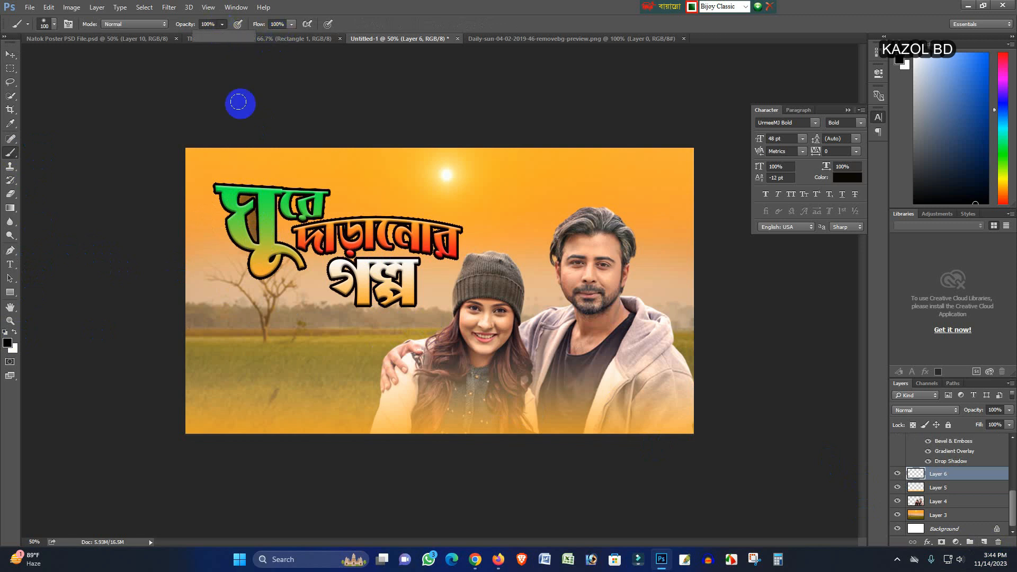
{"action": "mouse_move", "coordinate": [242, 195]}
{"action": "left_mouse_down"}
{"action": "mouse_move", "coordinate": [256, 239]}
{"action": "mouse_move", "coordinate": [247, 203]}
{"action": "mouse_move", "coordinate": [303, 208]}
{"action": "mouse_move", "coordinate": [296, 199]}
{"action": "mouse_move", "coordinate": [314, 244]}
{"action": "mouse_move", "coordinate": [303, 236]}
{"action": "mouse_move", "coordinate": [325, 233]}
{"action": "mouse_move", "coordinate": [324, 246]}
{"action": "mouse_move", "coordinate": [348, 229]}
{"action": "left_mouse_up"}
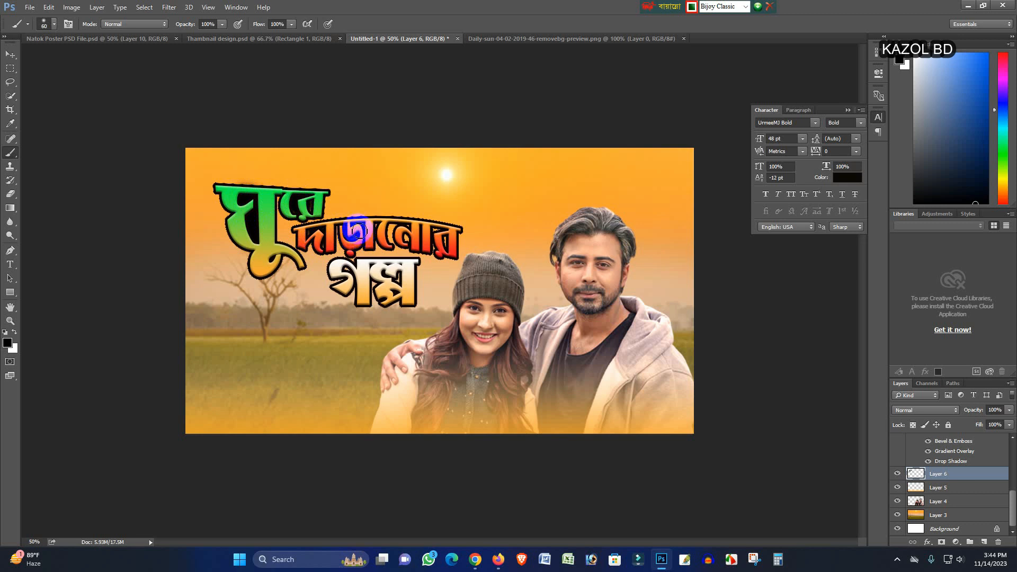
{"action": "mouse_move", "coordinate": [375, 238]}
{"action": "left_mouse_down"}
{"action": "mouse_move", "coordinate": [398, 225]}
{"action": "mouse_move", "coordinate": [409, 241]}
{"action": "mouse_move", "coordinate": [409, 229]}
{"action": "mouse_move", "coordinate": [448, 246]}
{"action": "mouse_move", "coordinate": [381, 287]}
{"action": "mouse_move", "coordinate": [345, 270]}
{"action": "left_mouse_up"}
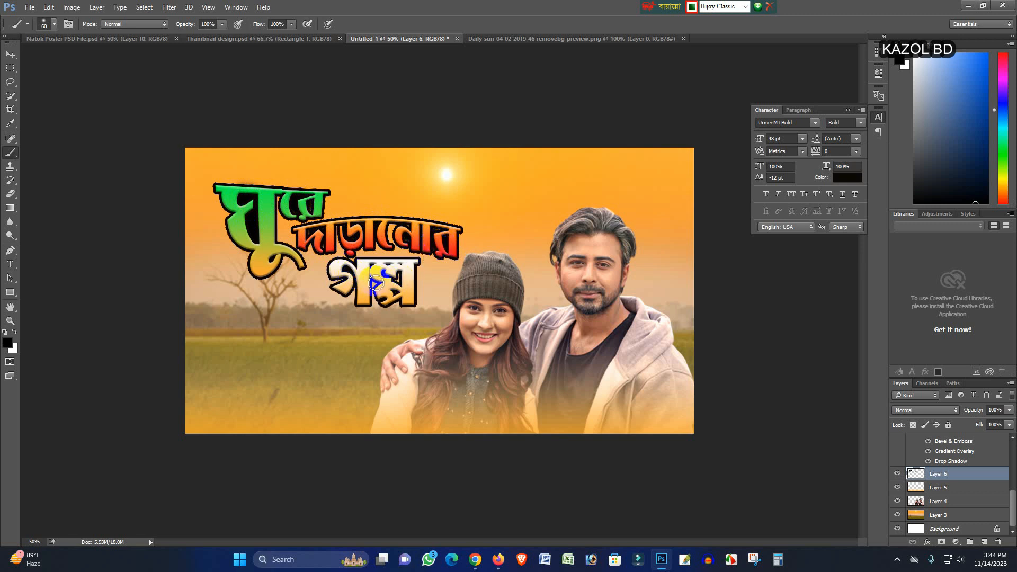
{"action": "mouse_move", "coordinate": [403, 284]}
{"action": "left_mouse_down"}
{"action": "mouse_move", "coordinate": [375, 268]}
{"action": "mouse_move", "coordinate": [394, 269]}
{"action": "mouse_move", "coordinate": [379, 271]}
{"action": "left_mouse_up"}
{"action": "left_click", "coordinate": [10, 54]}
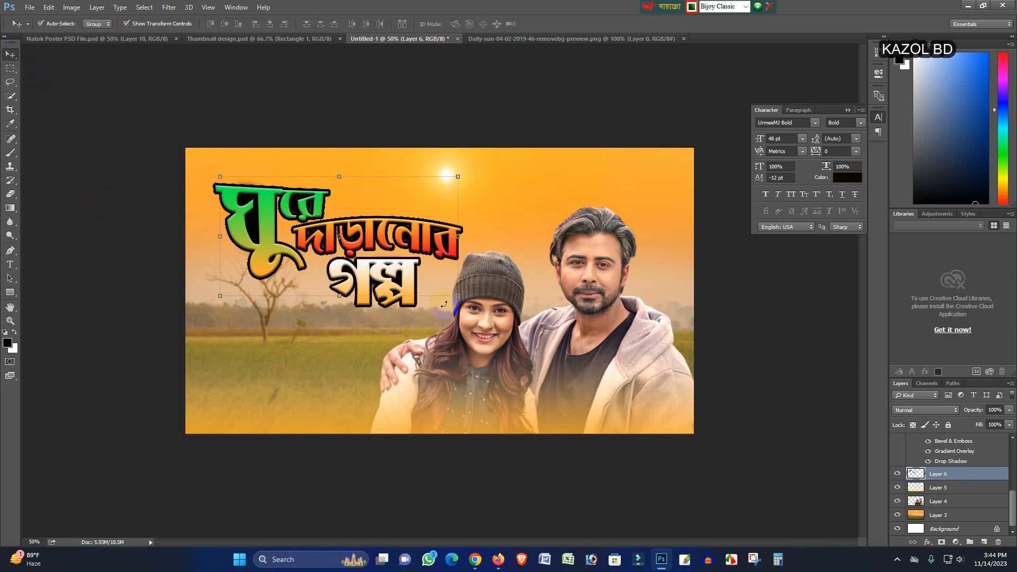
Add a new layer at the top of the layer stack and start a text line above the couple in Arial Bold.
{"action": "left_click", "coordinate": [814, 333]}
{"action": "scroll", "coordinate": [965, 453], "scroll_direction": "up", "scroll_amount": 4}
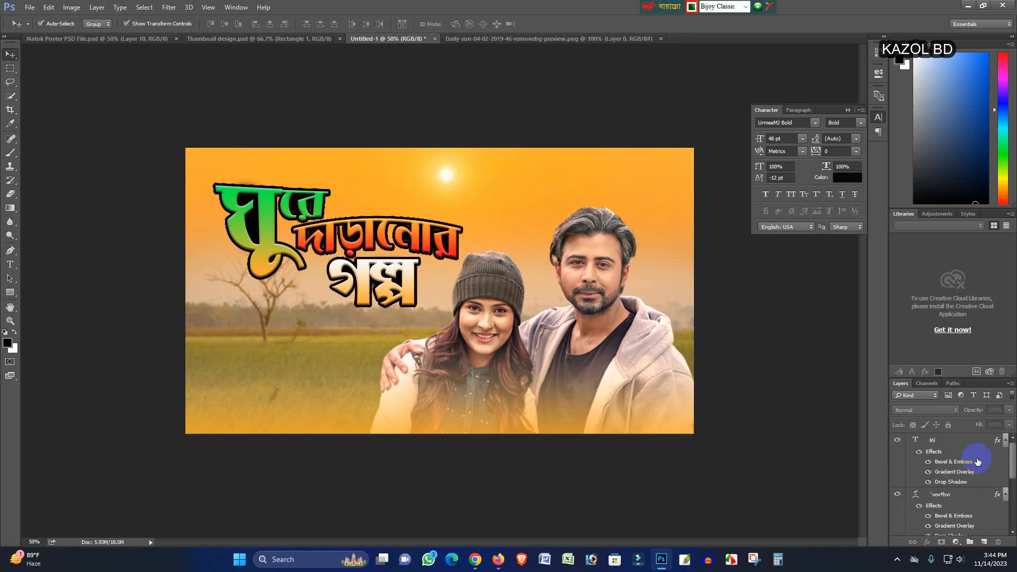
{"action": "left_click", "coordinate": [988, 544]}
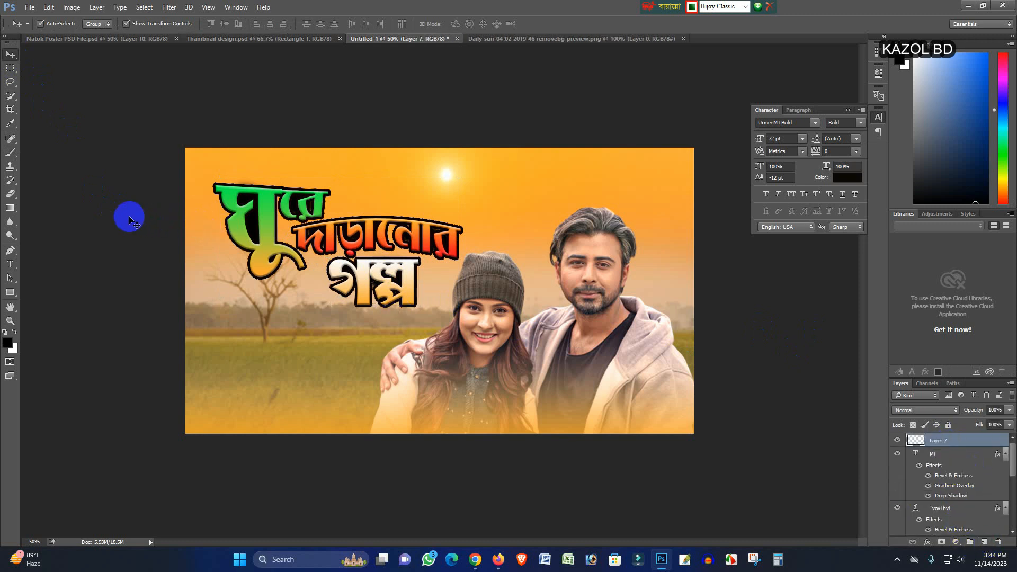
{"action": "left_click", "coordinate": [15, 269]}
{"action": "left_click", "coordinate": [498, 193]}
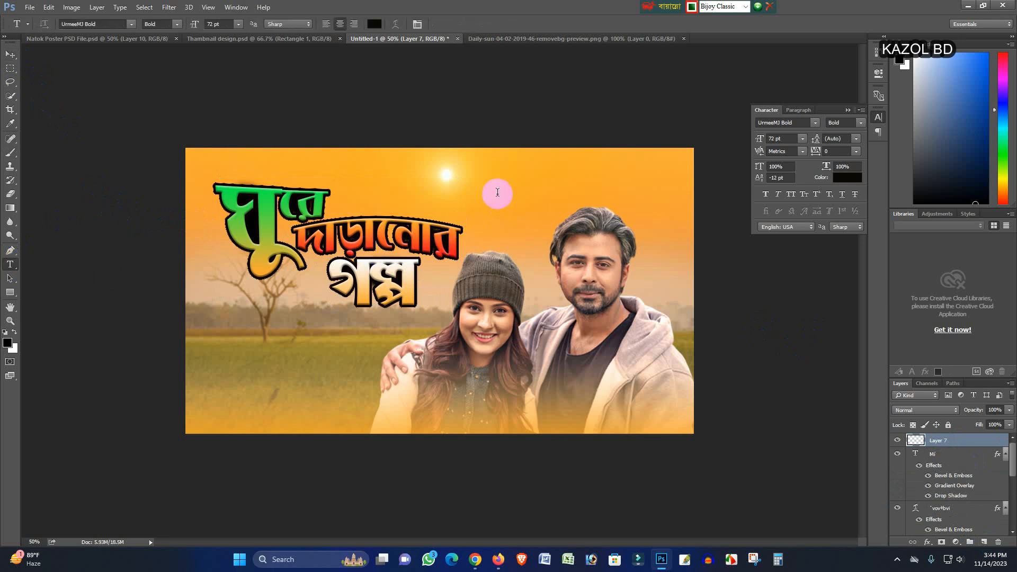
{"action": "left_click", "coordinate": [131, 24]}
{"action": "left_click", "coordinate": [101, 80]}
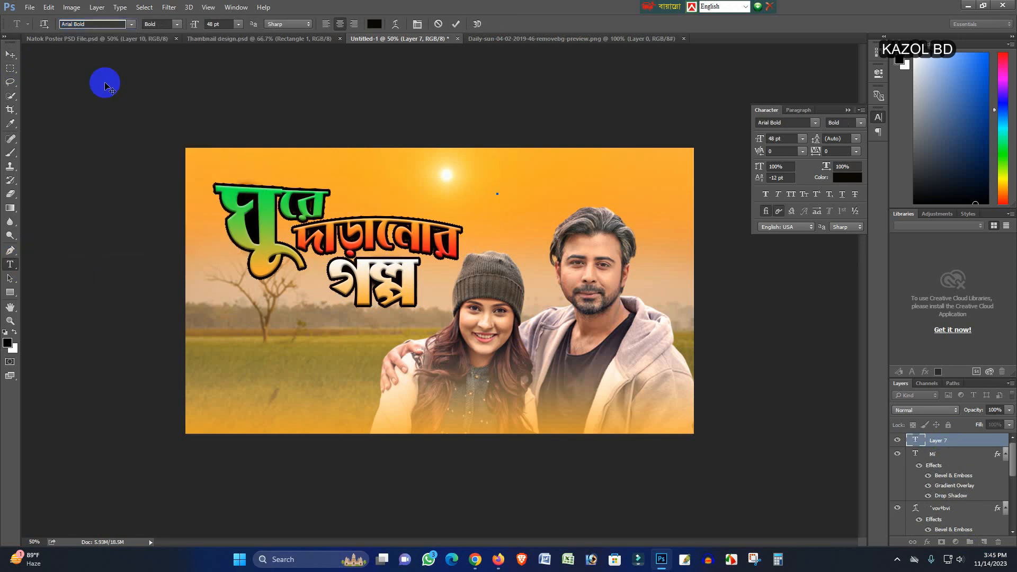
Enter the credit line "Production : KAZOL BD" and commit the text.
{"action": "type", "text": "P"}
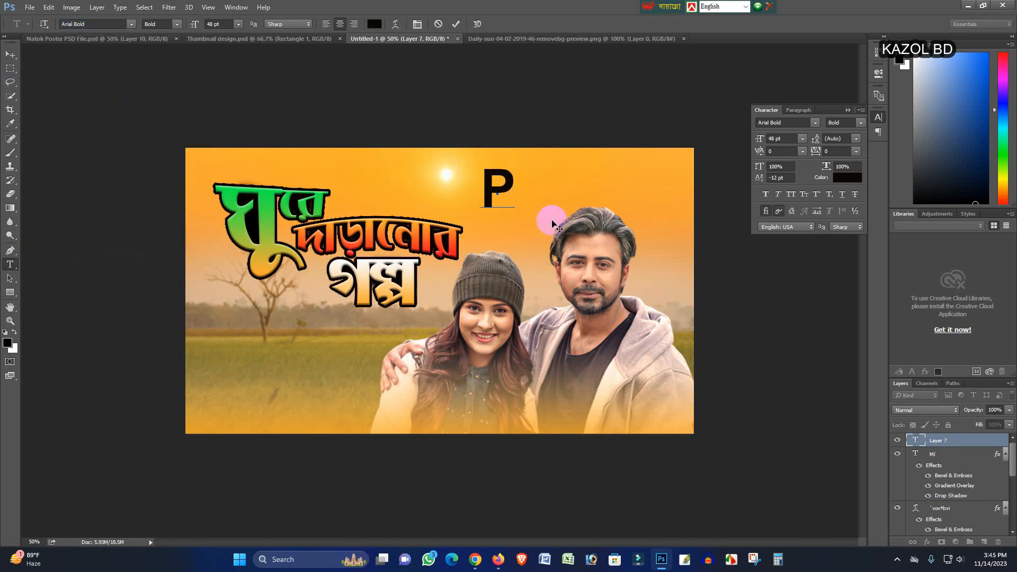
{"action": "type", "text": "roduc"}
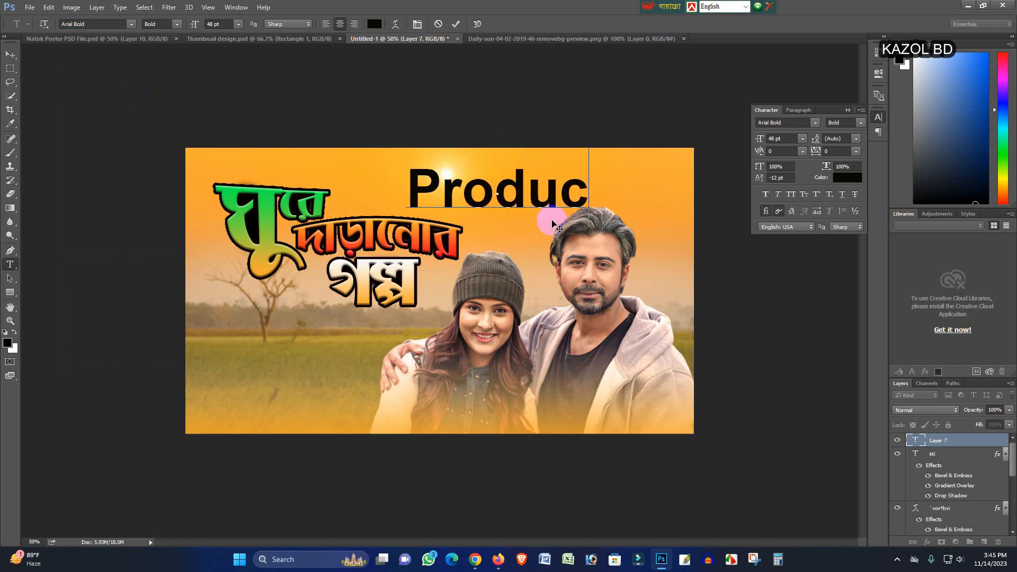
{"action": "type", "text": "tion"}
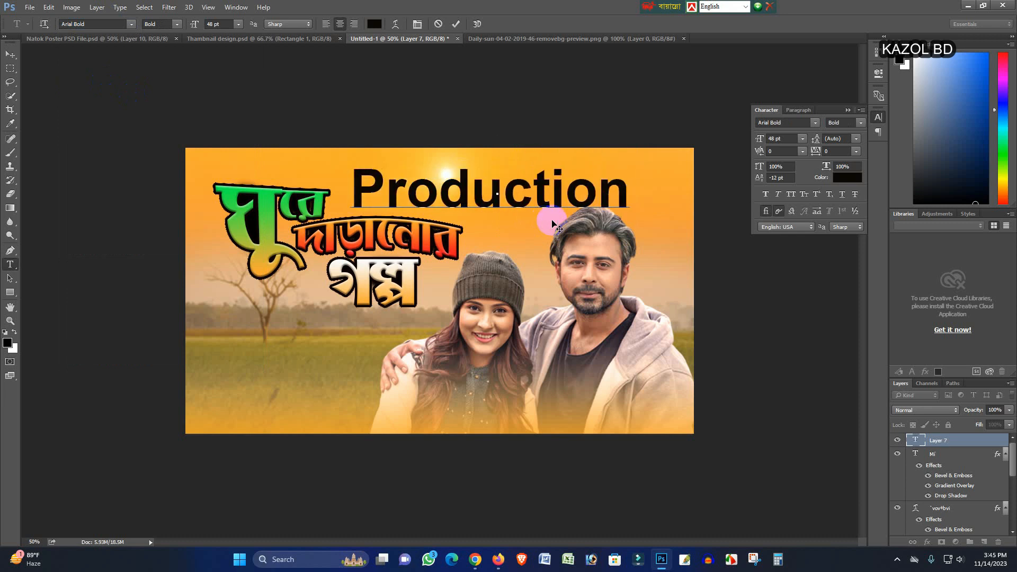
{"action": "type", "text": " : AK"}
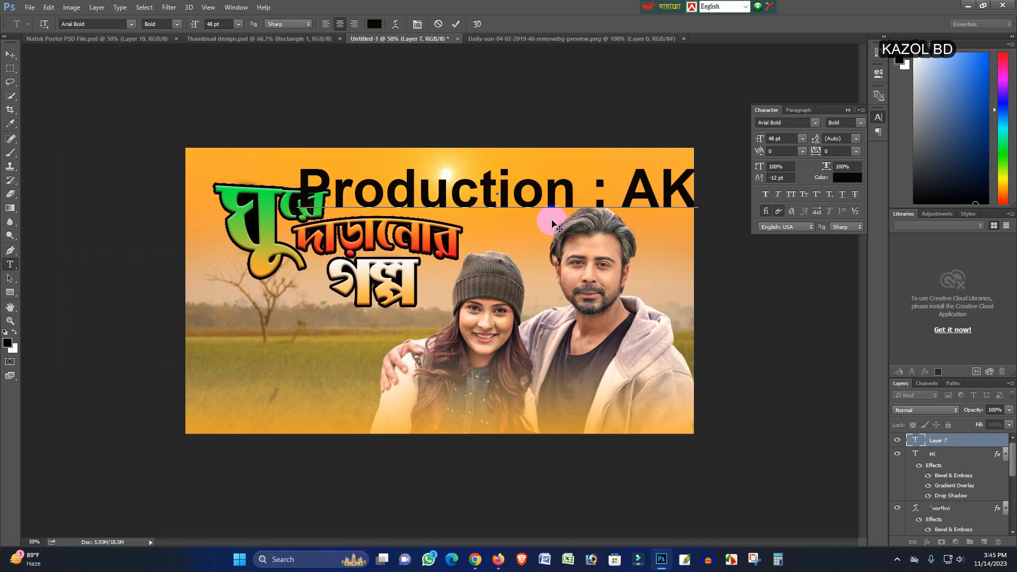
{"action": "key", "text": "BackSpace"}
{"action": "key", "text": "BackSpace"}
{"action": "type", "text": "KA"}
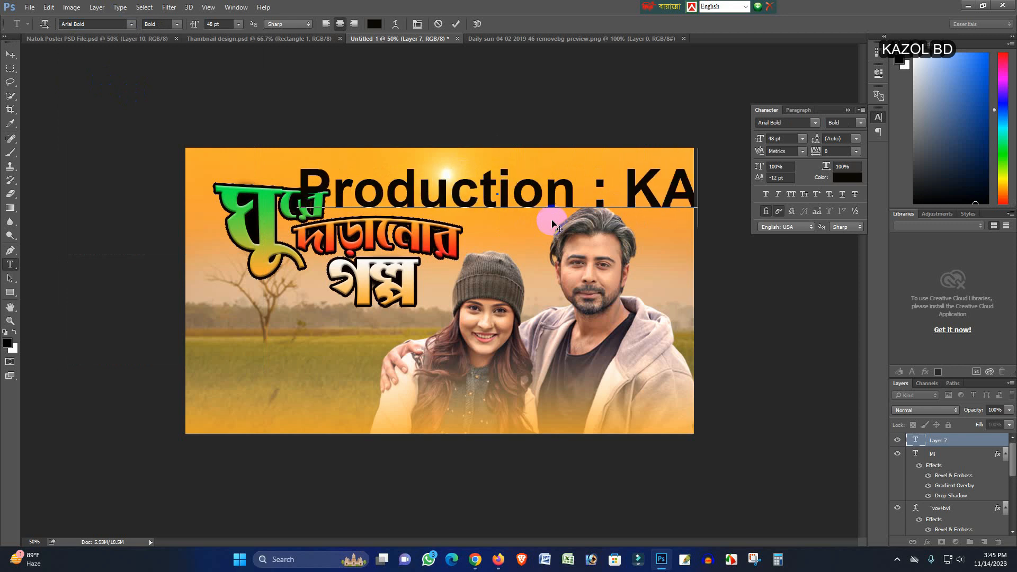
{"action": "type", "text": "ZOL BD"}
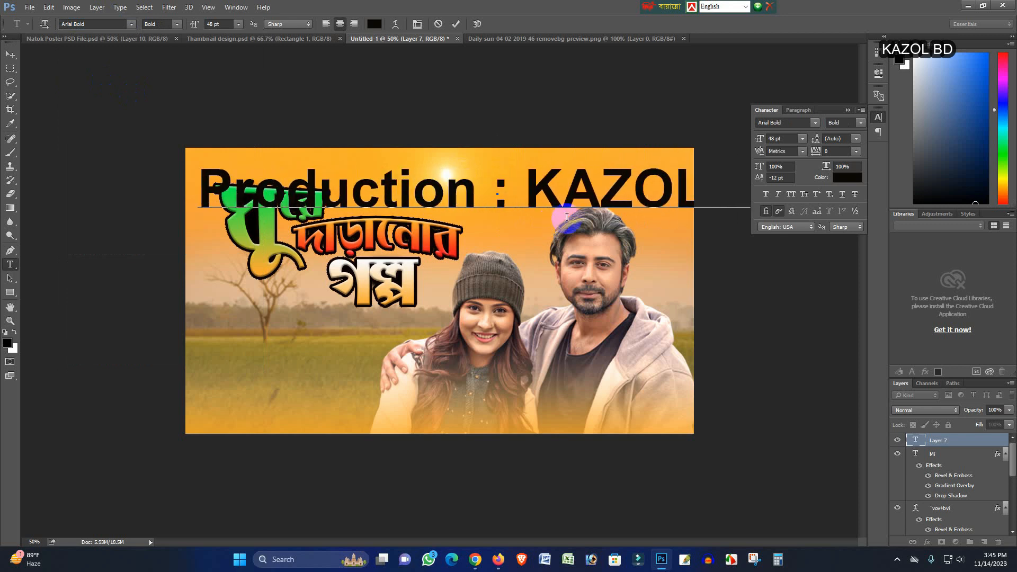
{"action": "left_click", "coordinate": [10, 54]}
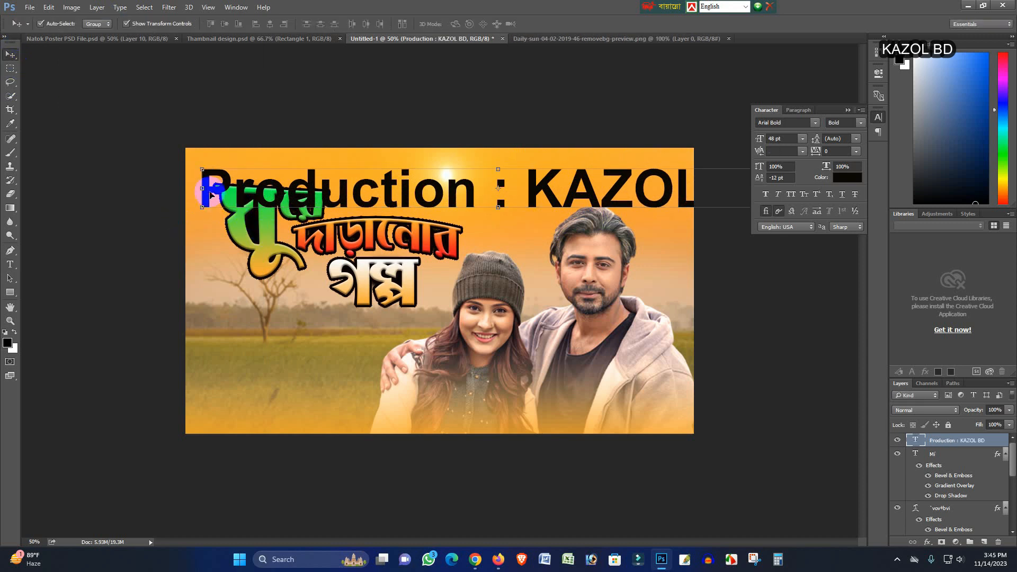
Scale the production credit down to about 19.87 pt and place it in the poster's upper right area.
{"action": "left_click_drag", "start_coordinate": [204, 190], "coordinate": [318, 211]}
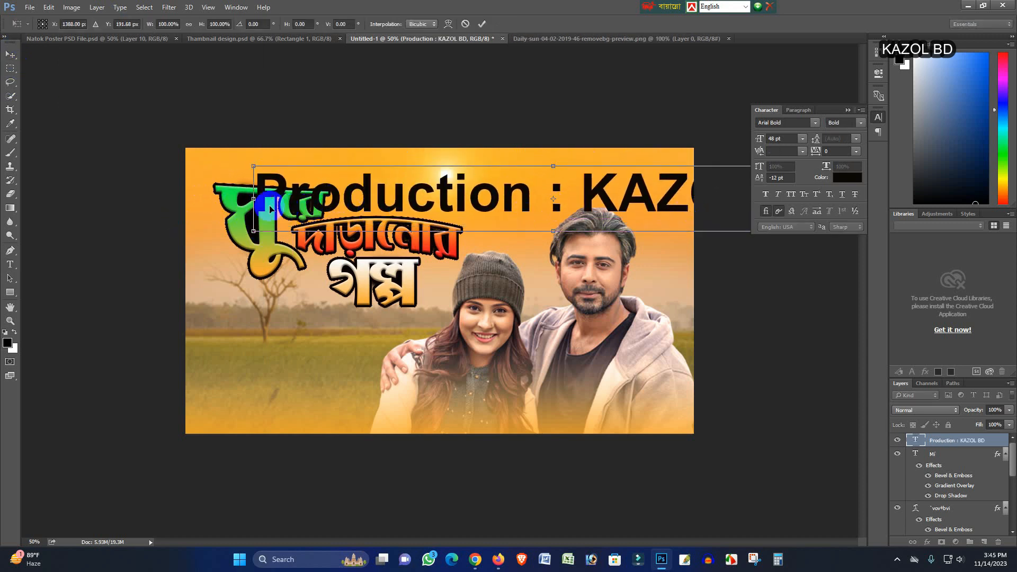
{"action": "left_click_drag", "start_coordinate": [252, 232], "coordinate": [429, 209]}
{"action": "left_click_drag", "start_coordinate": [512, 197], "coordinate": [494, 185]}
{"action": "key", "text": "Return"}
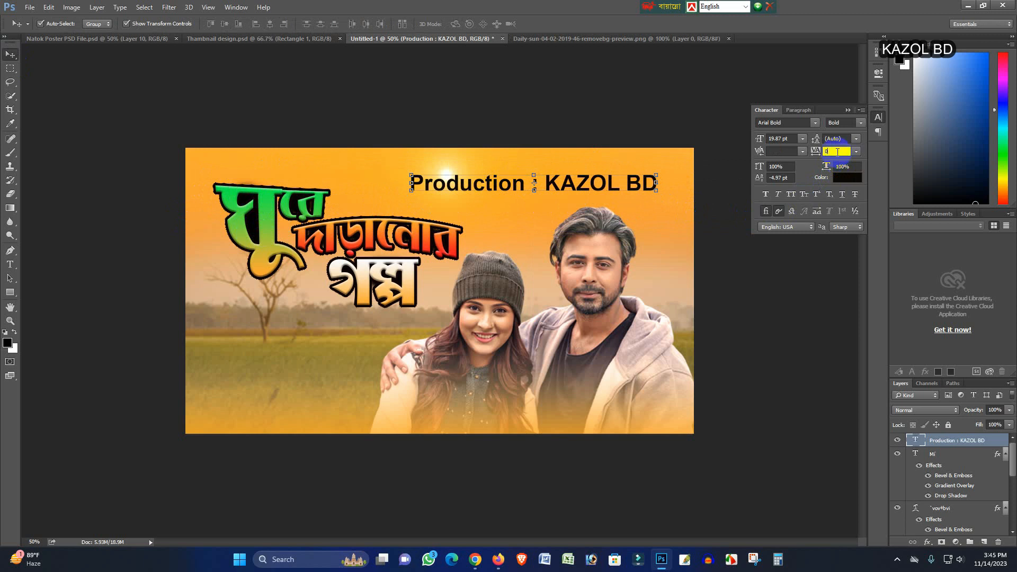
Set the tracking of the whole production credit line to 400.
{"action": "type", "text": "40"}
{"action": "key", "text": "Return"}
{"action": "left_click", "coordinate": [9, 57]}
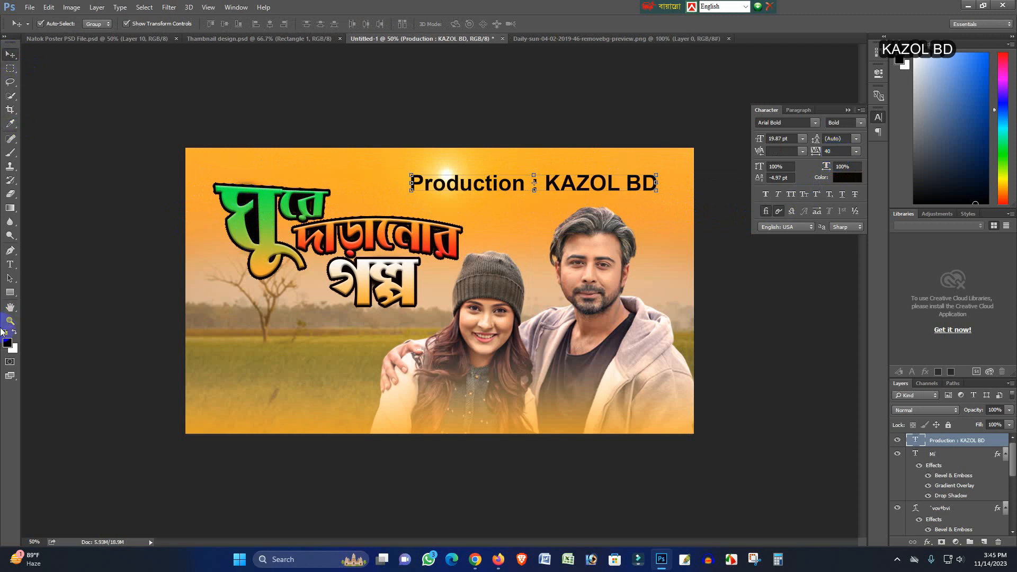
{"action": "left_click", "coordinate": [9, 264]}
{"action": "left_click", "coordinate": [518, 181]}
{"action": "key", "text": "ctrl+a"}
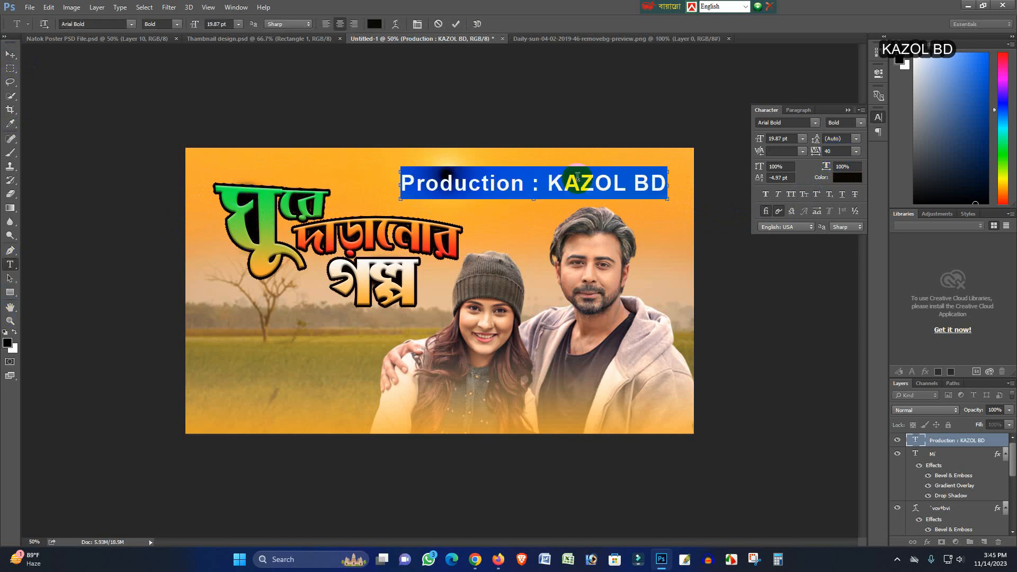
{"action": "left_click", "coordinate": [836, 150]}
{"action": "scroll", "coordinate": [838, 151], "scroll_direction": "up", "scroll_amount": 7}
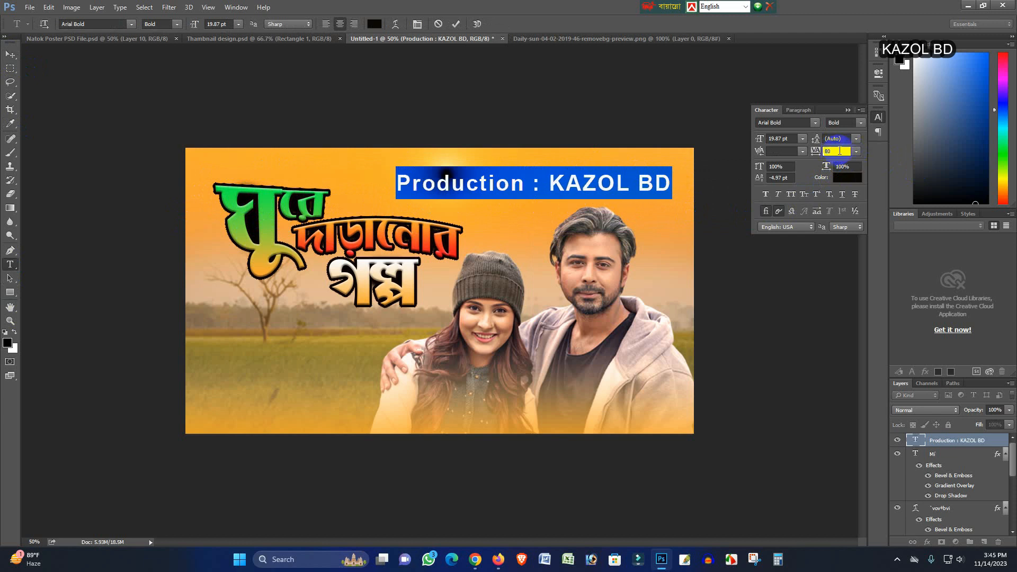
{"action": "scroll", "coordinate": [841, 151], "scroll_direction": "up", "scroll_amount": 8}
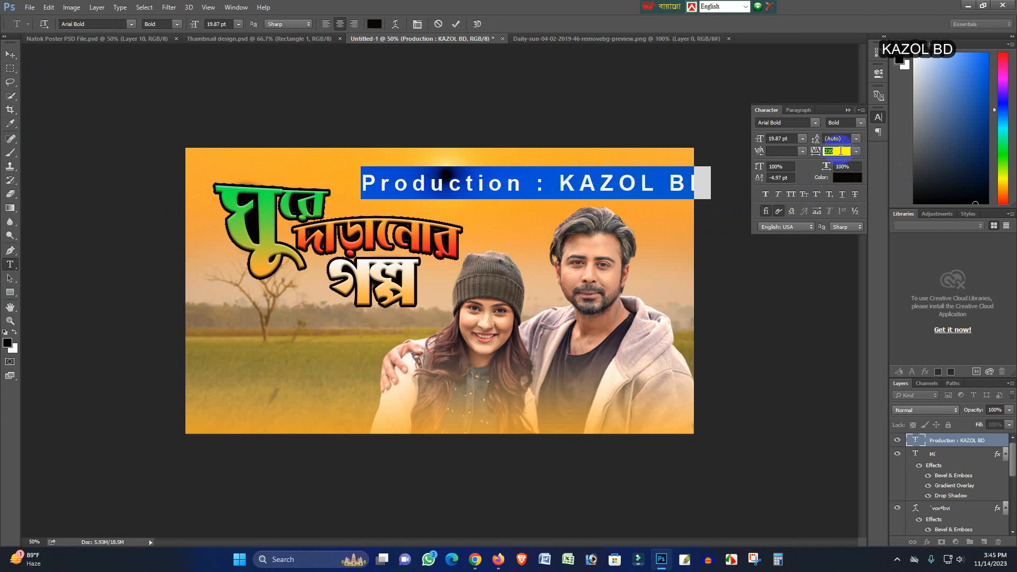
{"action": "scroll", "coordinate": [841, 151], "scroll_direction": "up", "scroll_amount": 1}
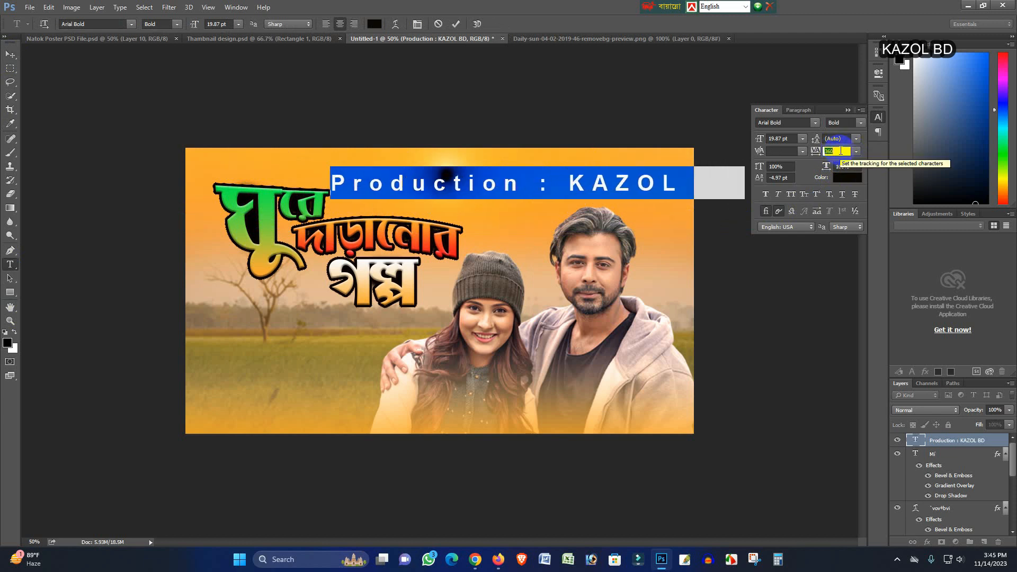
{"action": "scroll", "coordinate": [830, 152], "scroll_direction": "up", "scroll_amount": 2}
{"action": "left_click", "coordinate": [10, 54]}
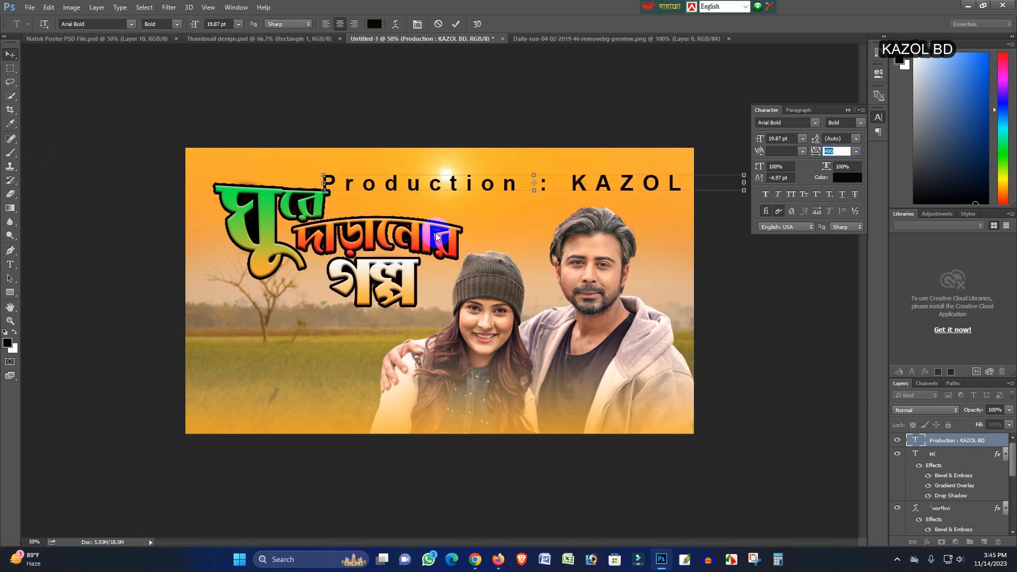
Shrink the production credit to about 9.94 pt and place it in the poster's top-right corner.
{"action": "left_click_drag", "start_coordinate": [453, 191], "coordinate": [378, 170]}
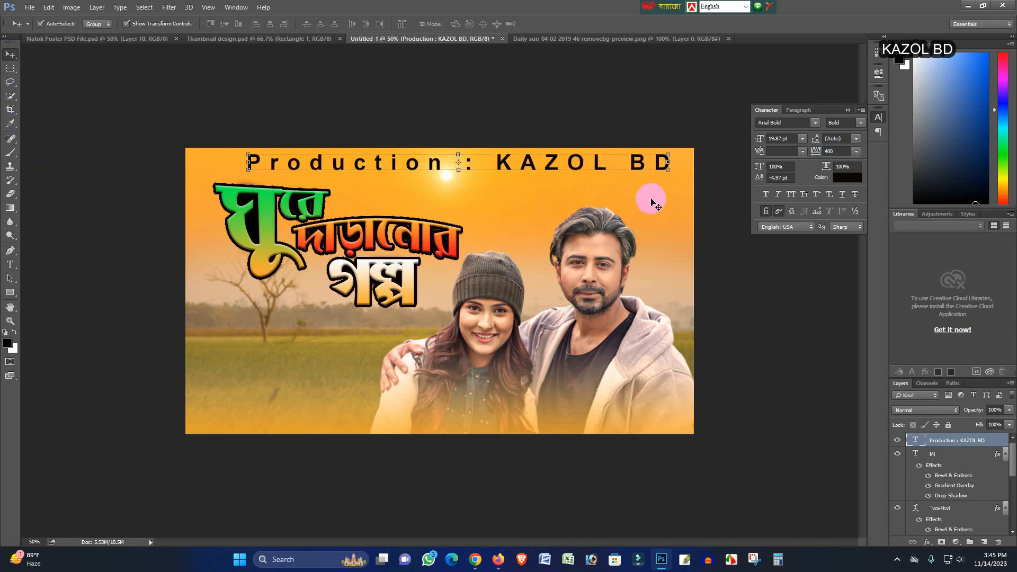
{"action": "left_click", "coordinate": [669, 170]}
{"action": "left_click_drag", "start_coordinate": [671, 178], "coordinate": [572, 168]}
{"action": "key", "text": "Return"}
{"action": "left_click_drag", "start_coordinate": [491, 168], "coordinate": [611, 169]}
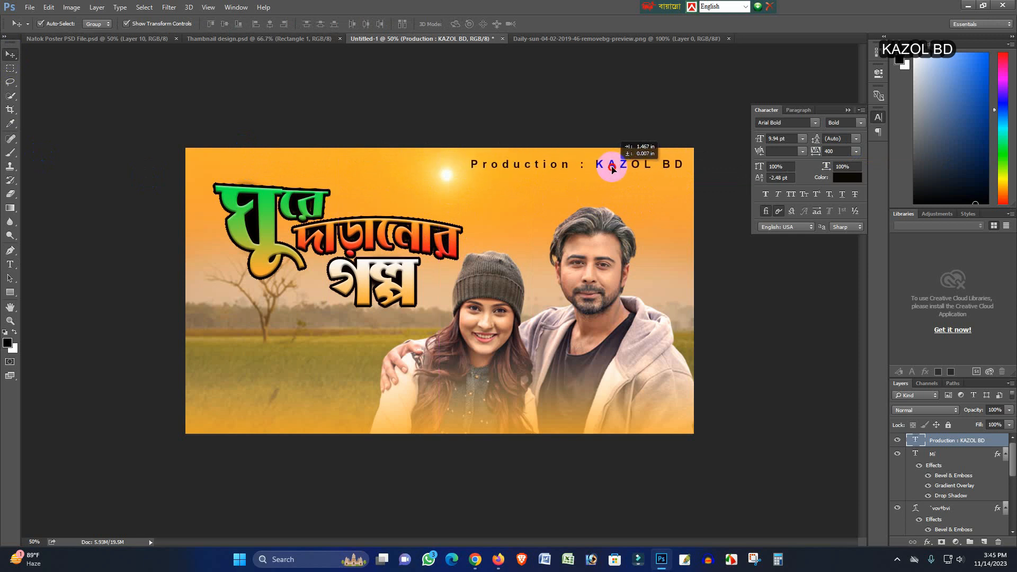
{"action": "left_click_drag", "start_coordinate": [612, 169], "coordinate": [612, 168]}
{"action": "left_click", "coordinate": [720, 299]}
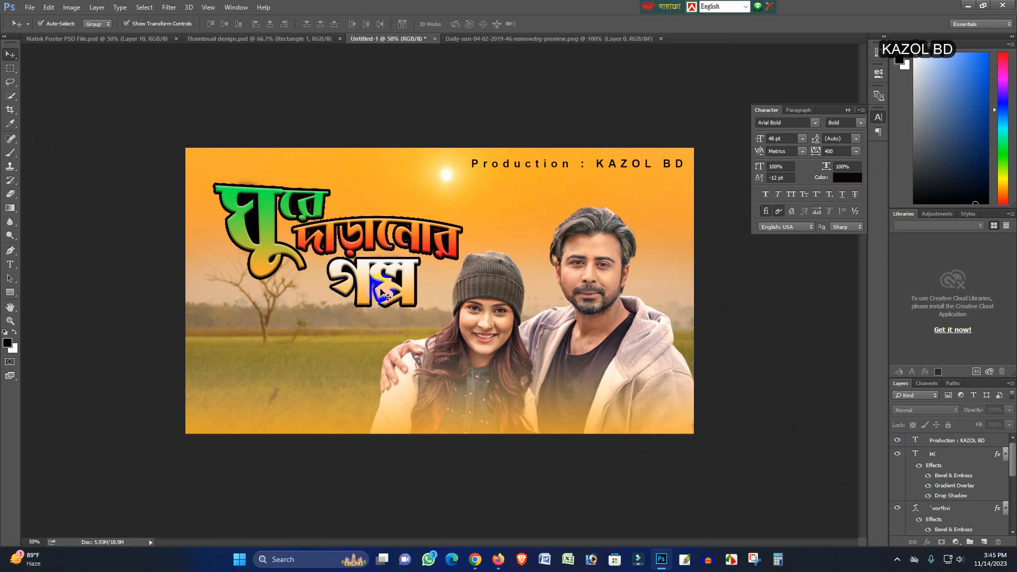
Select the three title words with their black backing on Layer 6, enlarge them slightly together, and move them lower on the poster.
{"action": "left_click", "coordinate": [936, 457]}
{"action": "left_click", "coordinate": [937, 515], "text": "shift"}
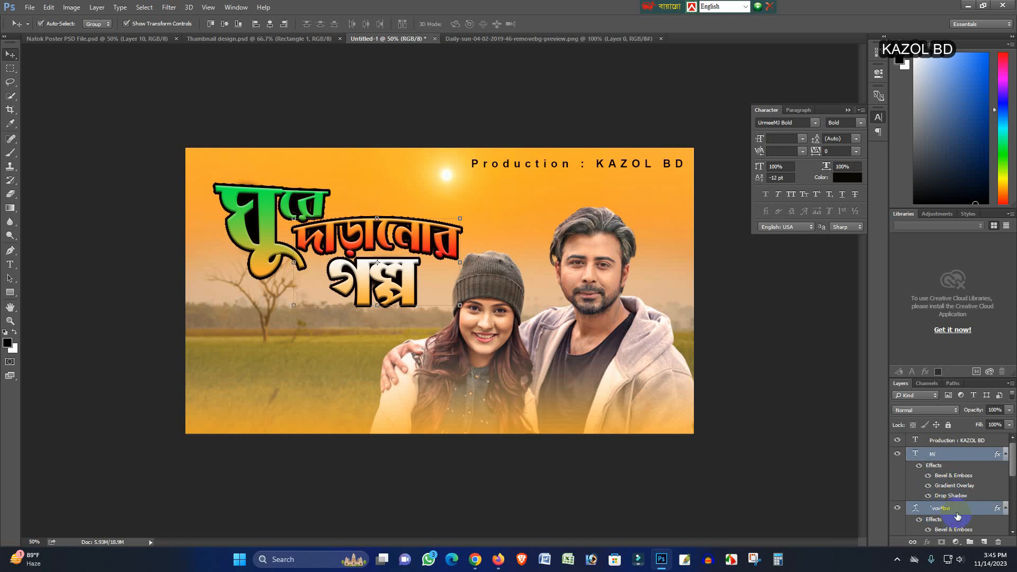
{"action": "scroll", "coordinate": [948, 509], "scroll_direction": "down", "scroll_amount": 3}
{"action": "left_click", "coordinate": [935, 494], "text": "shift"}
{"action": "scroll", "coordinate": [966, 498], "scroll_direction": "down", "scroll_amount": 1}
{"action": "left_click", "coordinate": [938, 507], "text": "shift"}
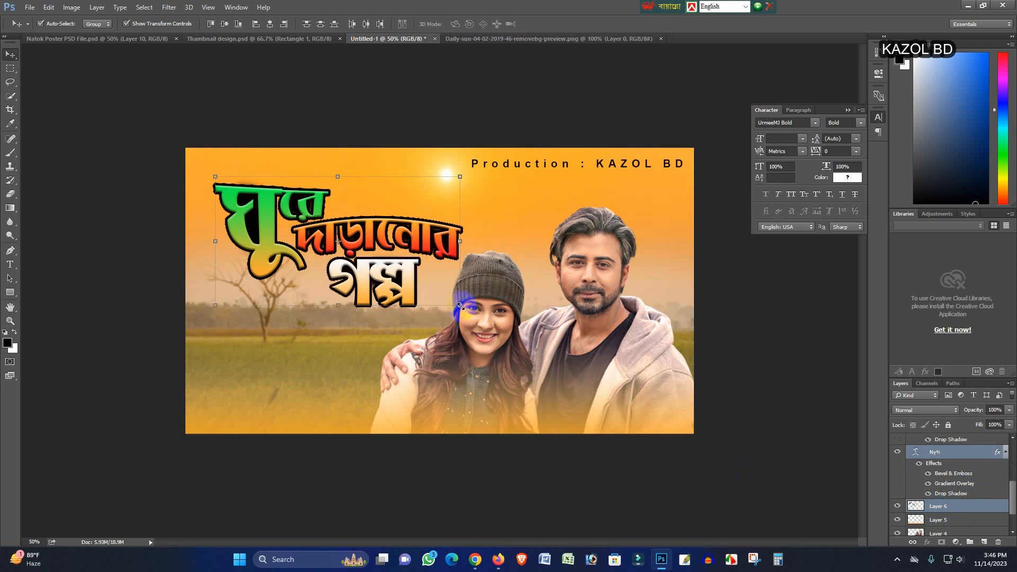
{"action": "mouse_move", "coordinate": [459, 306]}
{"action": "left_mouse_down"}
{"action": "mouse_move", "coordinate": [470, 318]}
{"action": "mouse_move", "coordinate": [452, 315]}
{"action": "left_mouse_up"}
{"action": "left_click_drag", "start_coordinate": [393, 238], "coordinate": [389, 270]}
{"action": "key", "text": "Return"}
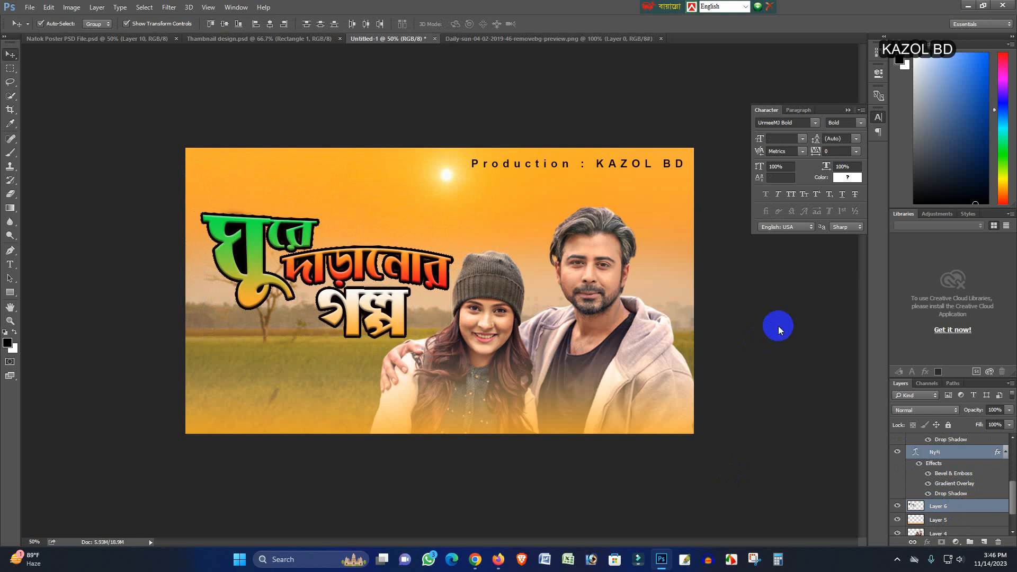
Add a text line reading "অভিনয়ে" in SutonnyMJ Bold 30 pt over the grass, on a new layer above the production credit.
{"action": "scroll", "coordinate": [947, 460], "scroll_direction": "up", "scroll_amount": 3}
{"action": "scroll", "coordinate": [948, 460], "scroll_direction": "up", "scroll_amount": 2}
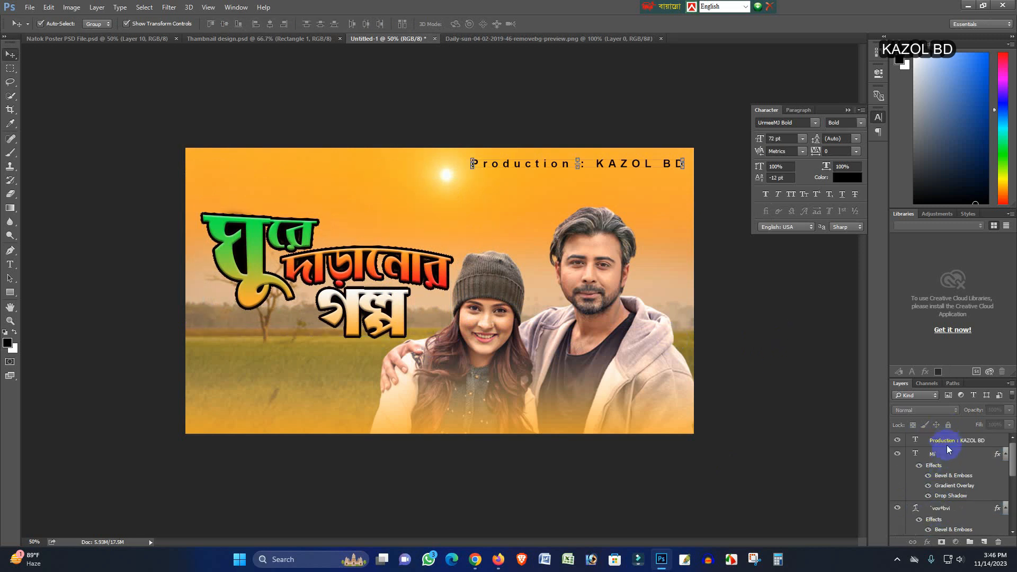
{"action": "left_click", "coordinate": [949, 443]}
{"action": "left_click", "coordinate": [984, 542]}
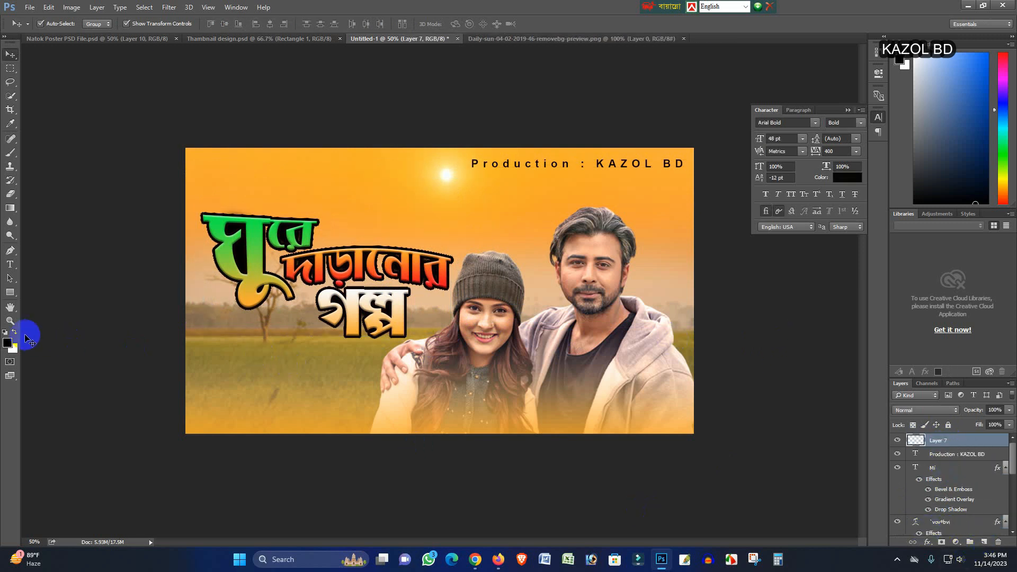
{"action": "left_click", "coordinate": [9, 263]}
{"action": "left_click", "coordinate": [255, 383]}
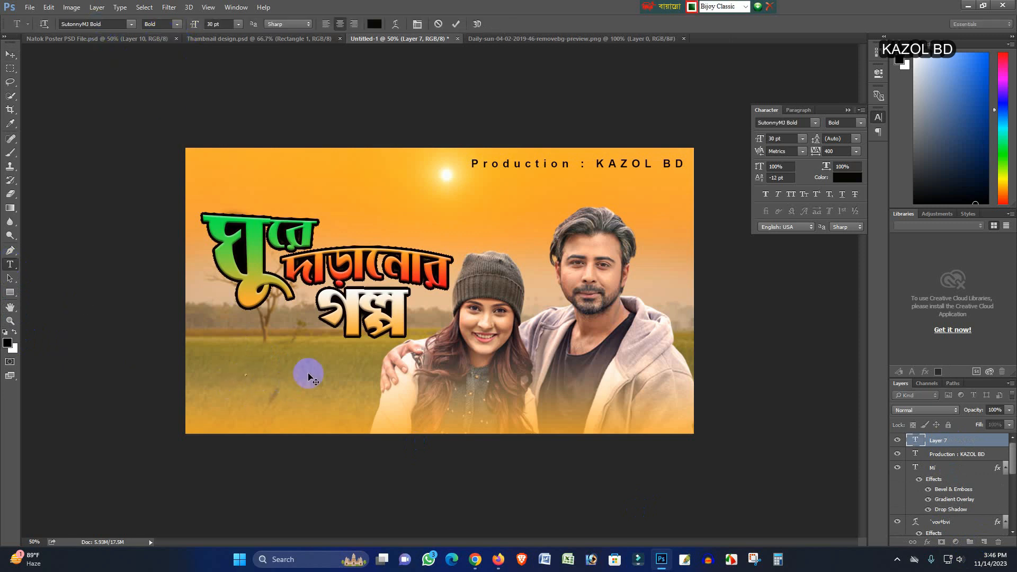
{"action": "type", "text": "অ ভিনয়ে"}
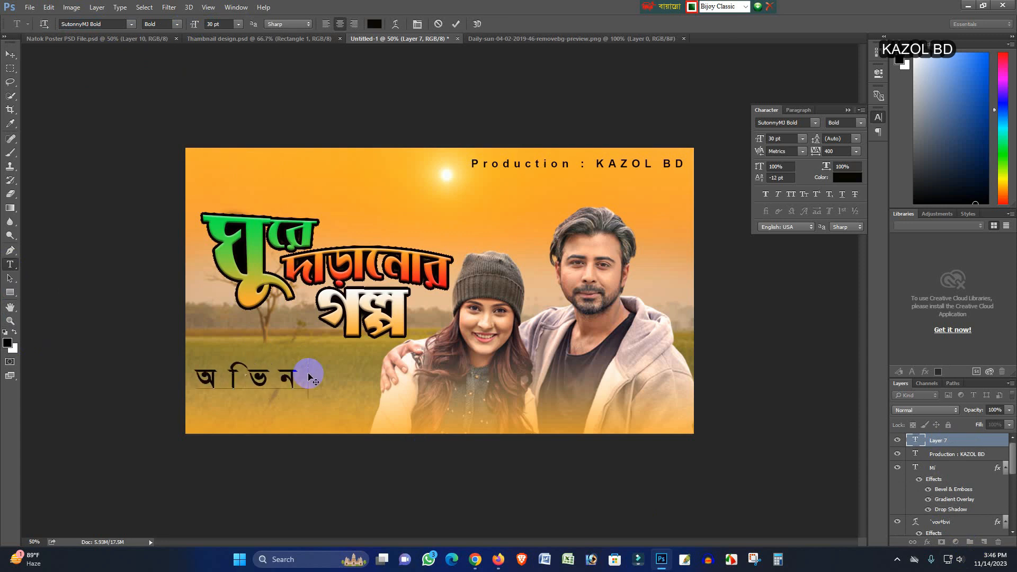
{"action": "left_click", "coordinate": [11, 59]}
Scale the "অভিনয়ে" label down to about 13.47 pt and place it just below the title.
{"action": "left_click_drag", "start_coordinate": [314, 395], "coordinate": [341, 371]}
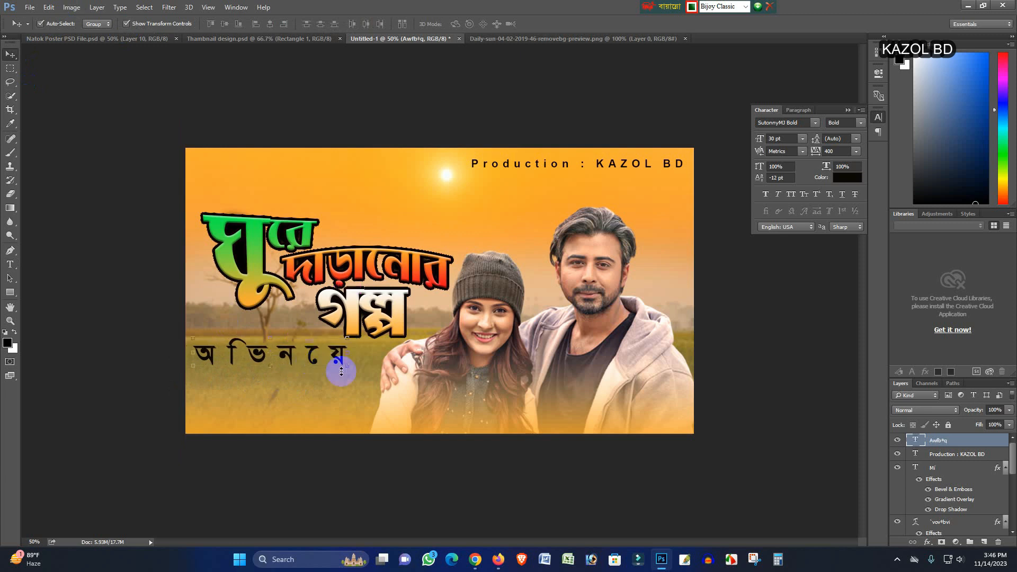
{"action": "key", "text": "ctrl+t"}
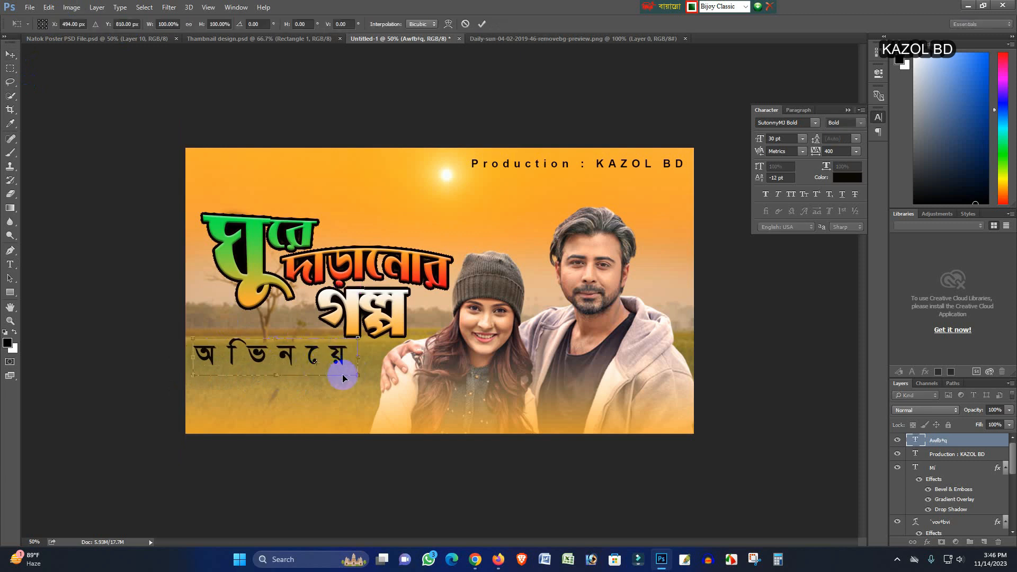
{"action": "left_click_drag", "start_coordinate": [358, 378], "coordinate": [286, 344]}
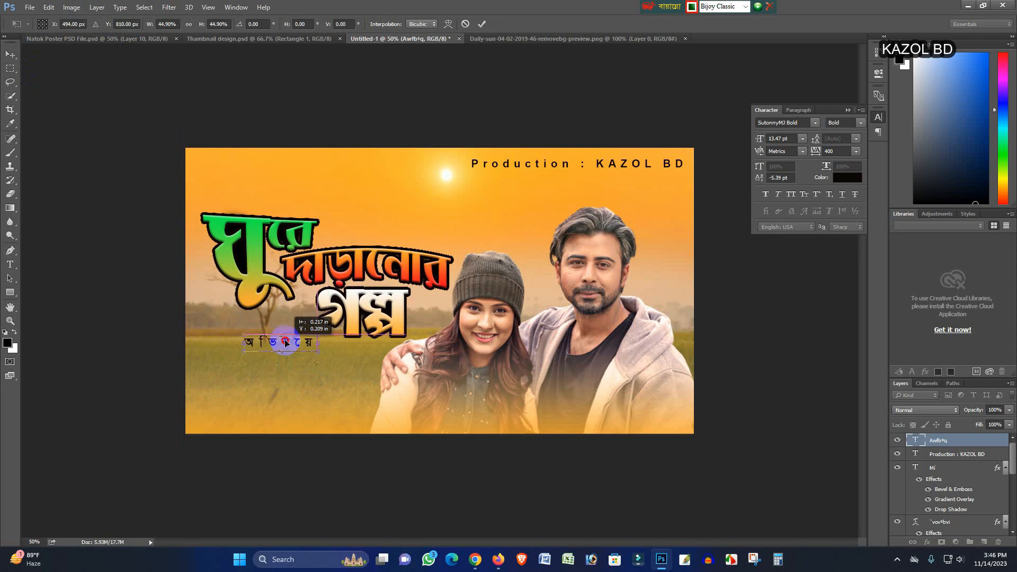
{"action": "key", "text": "Return"}
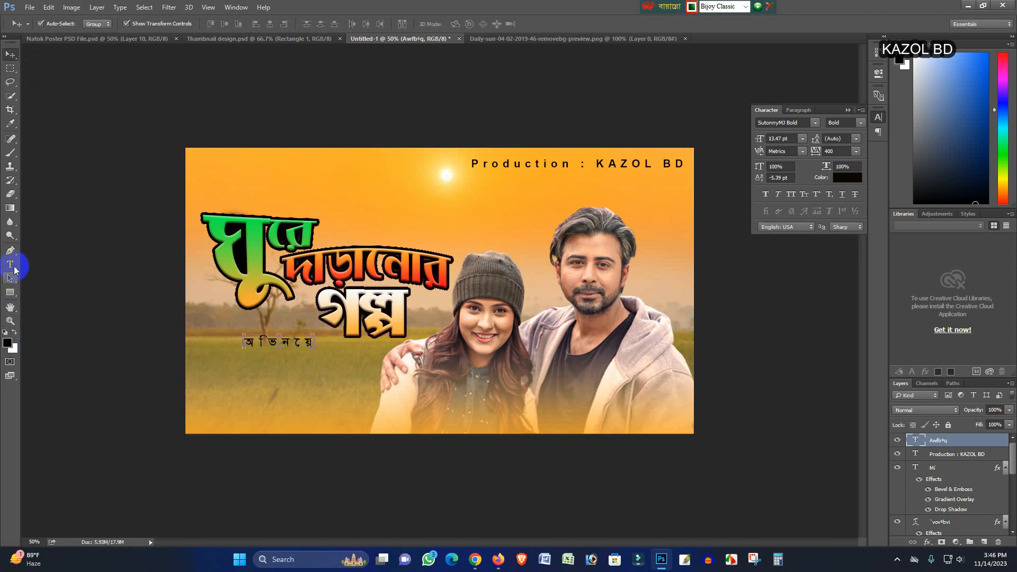
Append the "ঃ" mark to the end of the "অভিনয়ে" label.
{"action": "left_click", "coordinate": [12, 267]}
{"action": "left_click", "coordinate": [312, 343]}
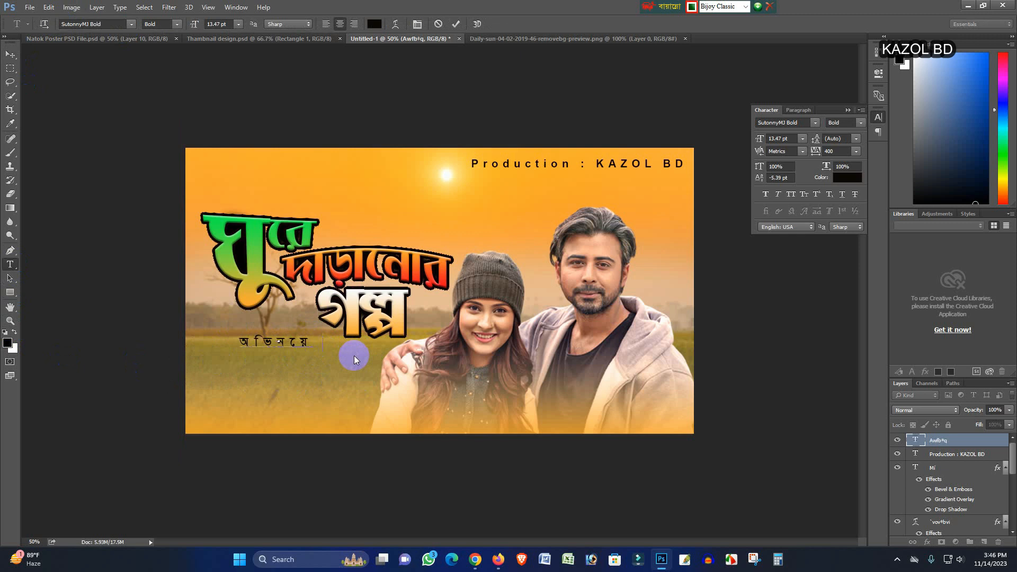
{"action": "type", "text": "ঃ"}
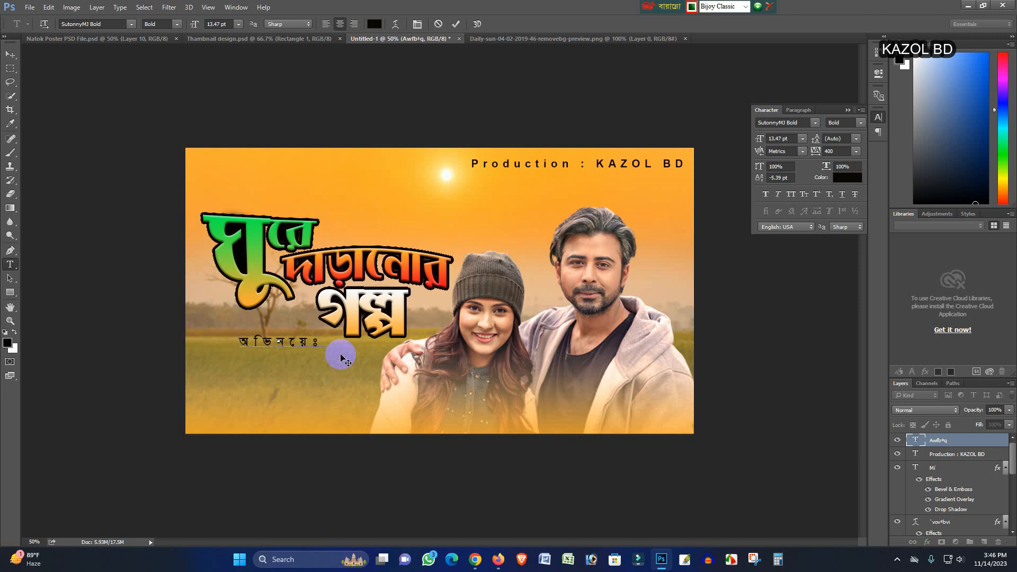
{"action": "left_click", "coordinate": [10, 54]}
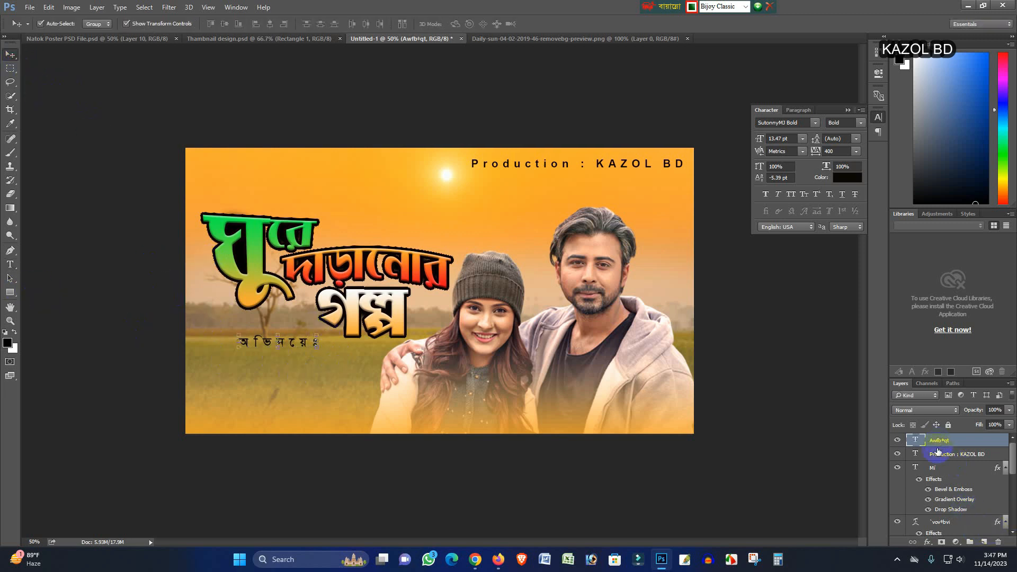
Start a new text line on a new layer below the cast label and set its tracking to 0.
{"action": "left_click", "coordinate": [986, 542]}
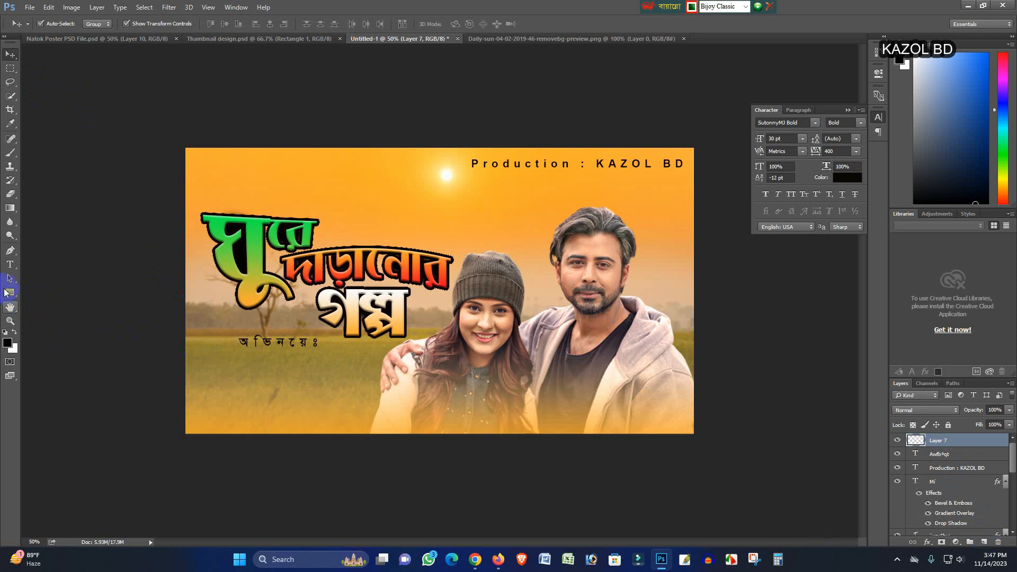
{"action": "left_click", "coordinate": [7, 268]}
{"action": "left_click", "coordinate": [268, 386]}
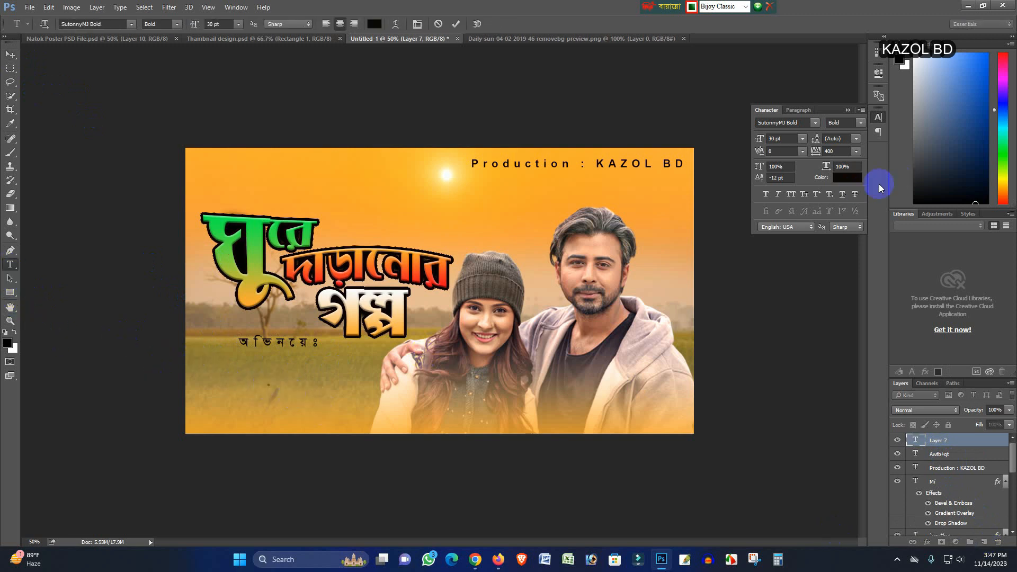
{"action": "left_click", "coordinate": [856, 153]}
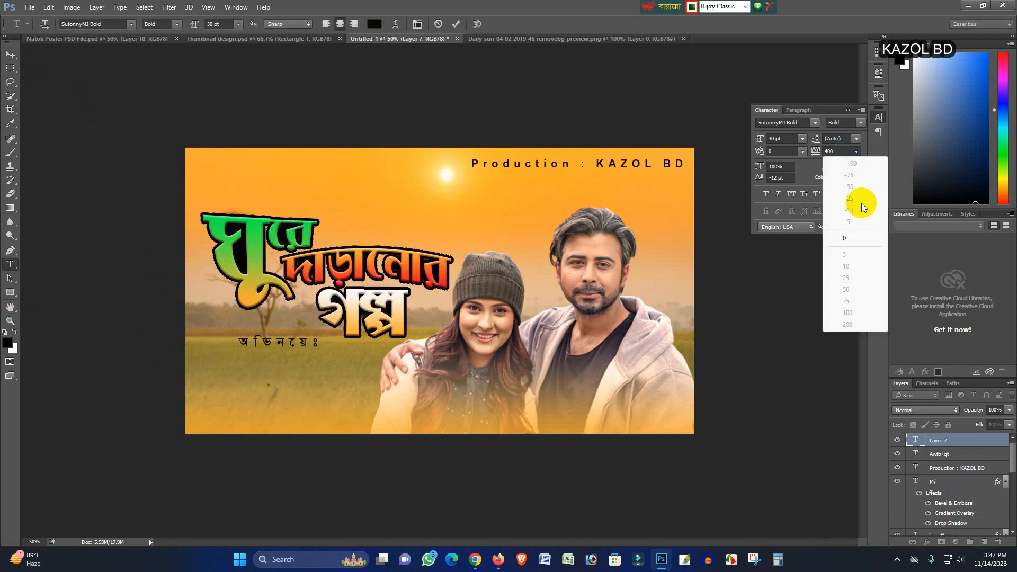
{"action": "left_click", "coordinate": [851, 237]}
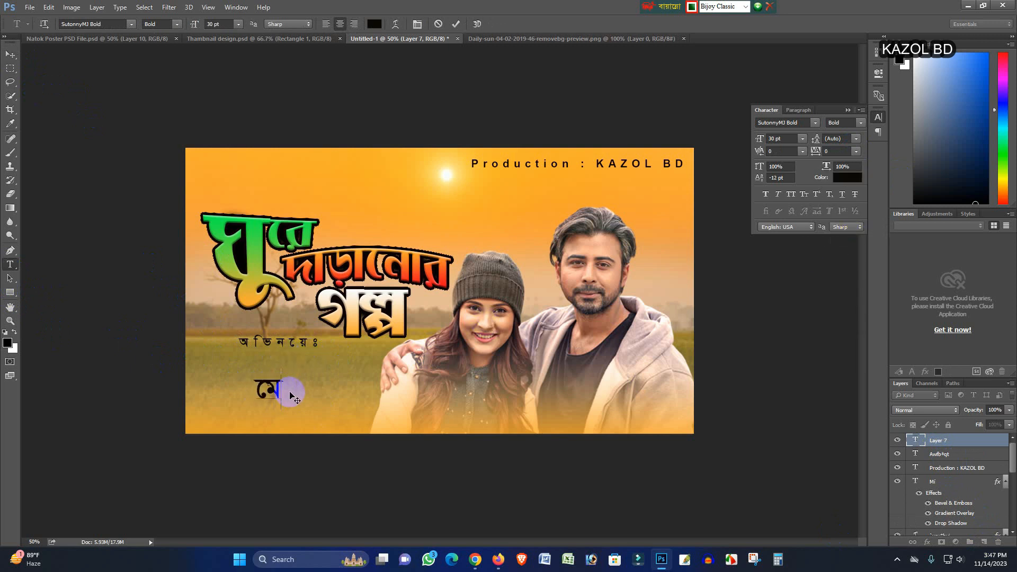
Enter the two lead actors' first names in Bengali, separated by a comma, as the cast credit line.
{"action": "type", "text": "মেহজা"}
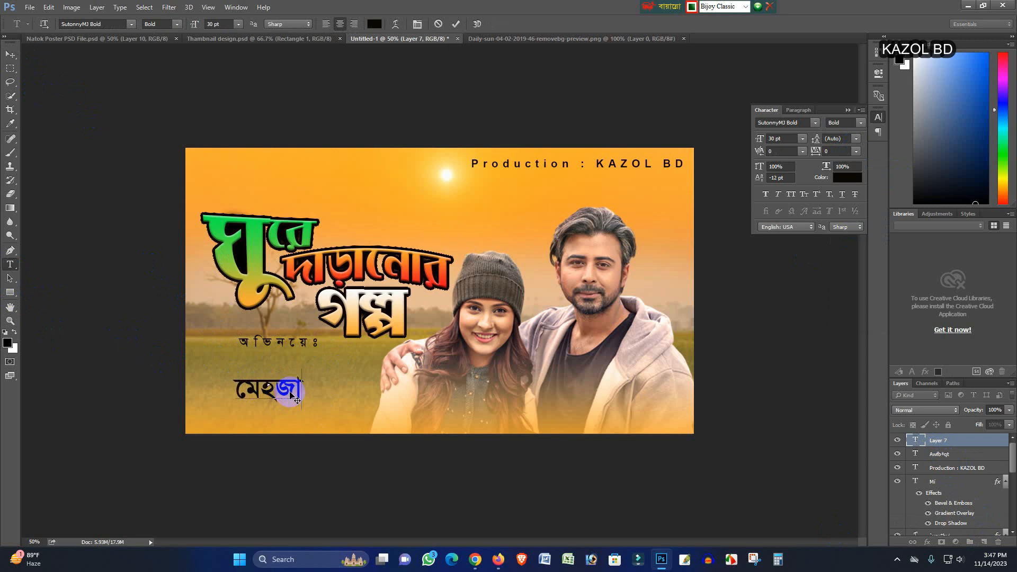
{"action": "type", "text": "বিন,"}
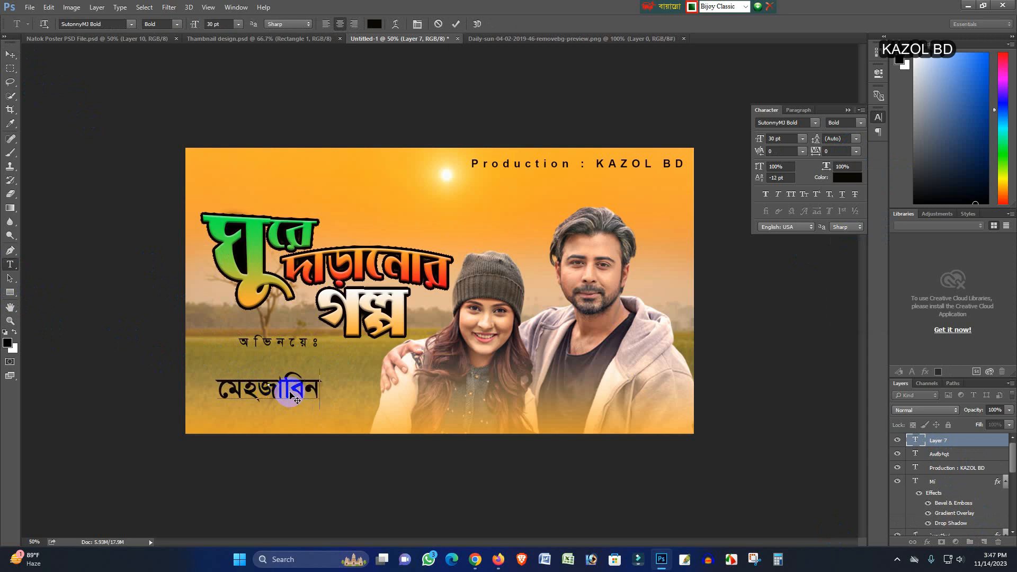
{"action": "type", "text": " আফা"}
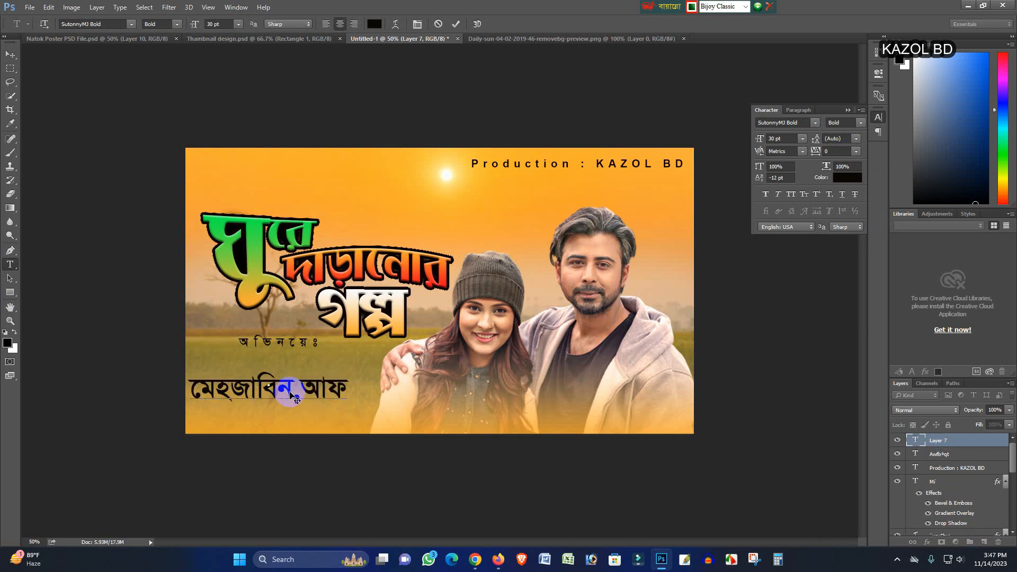
{"action": "key", "text": "BackSpace"}
{"action": "key", "text": "BackSpace"}
{"action": "type", "text": "র"}
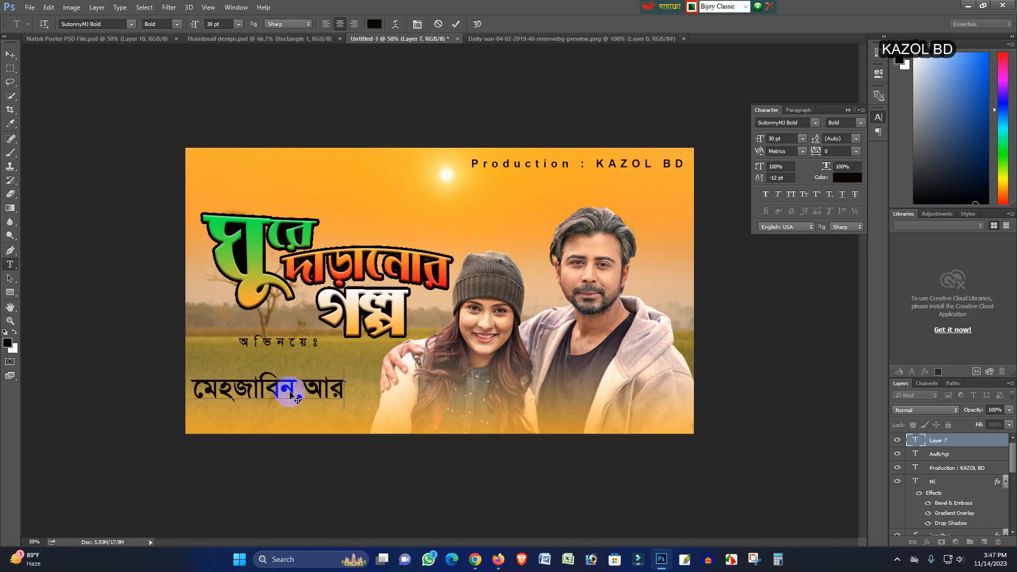
{"action": "type", "text": "া"}
{"action": "key", "text": "BackSpace"}
{"action": "type", "text": "ফাস"}
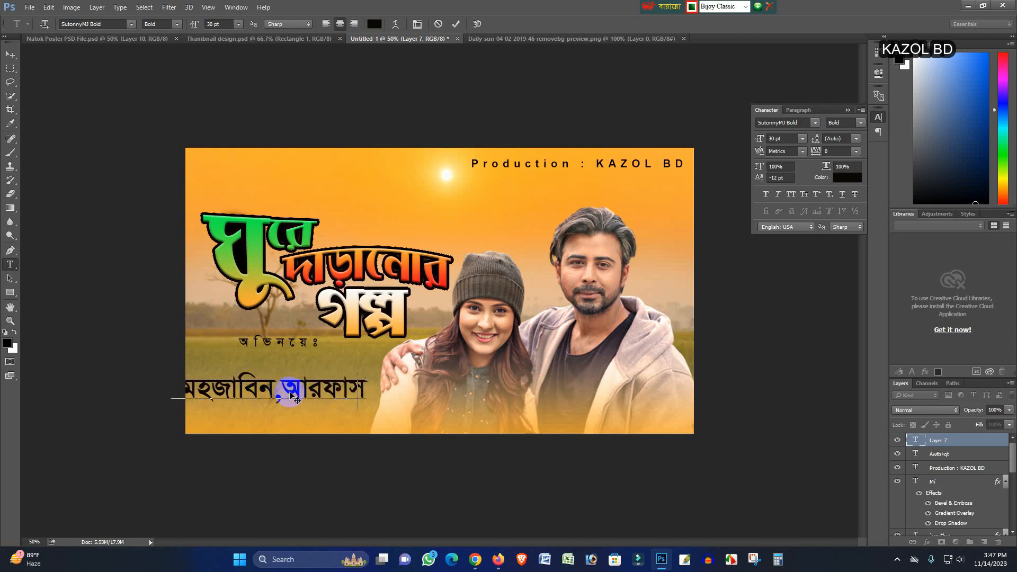
{"action": "key", "text": "BackSpace"}
{"action": "type", "text": "ন"}
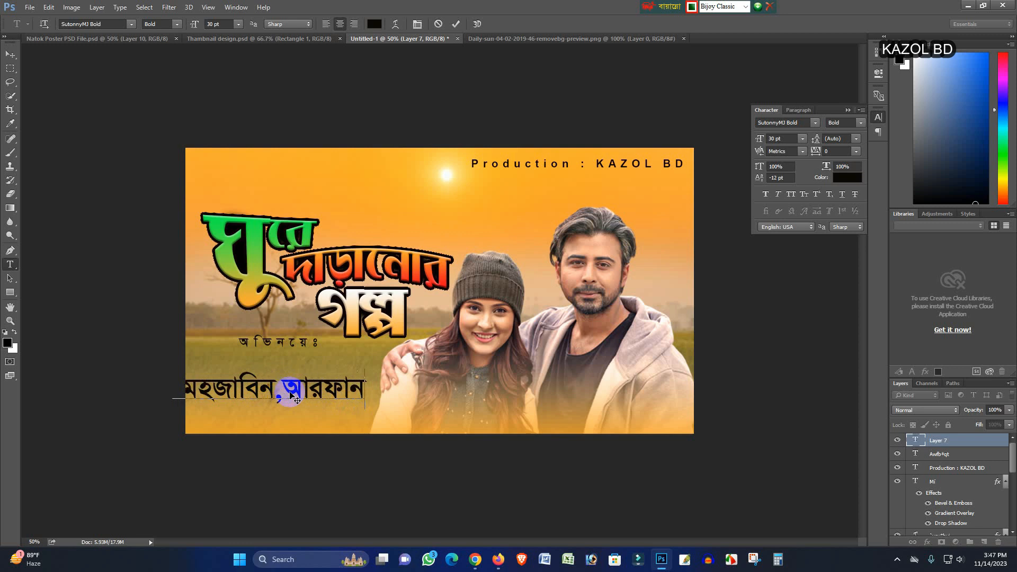
{"action": "left_click", "coordinate": [21, 62]}
Scale the cast names line down to about 15.74 pt and place it directly under the "অভিনয়েঃ" label.
{"action": "left_click_drag", "start_coordinate": [366, 406], "coordinate": [314, 366]}
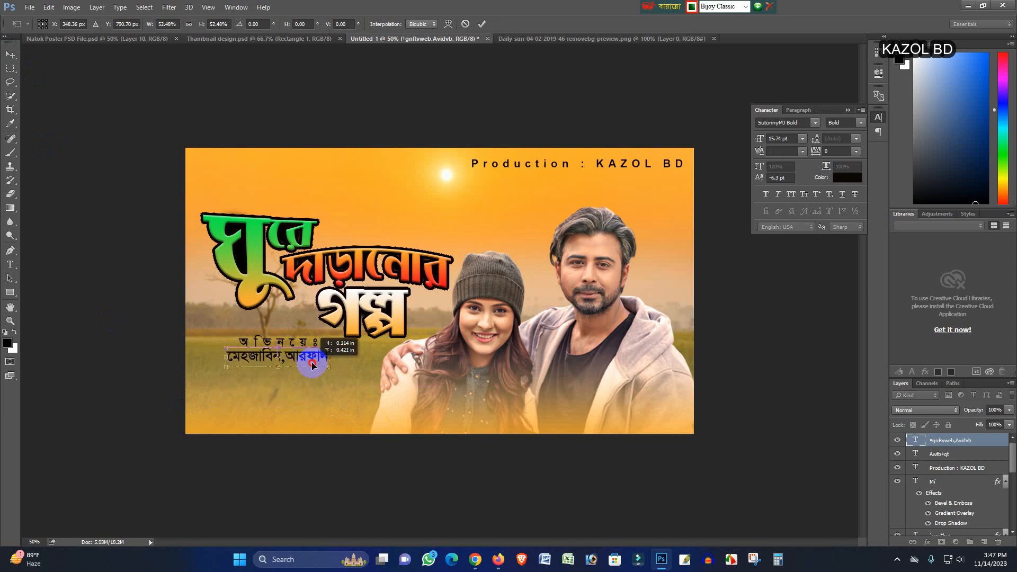
{"action": "key", "text": "Return"}
{"action": "left_click", "coordinate": [722, 364]}
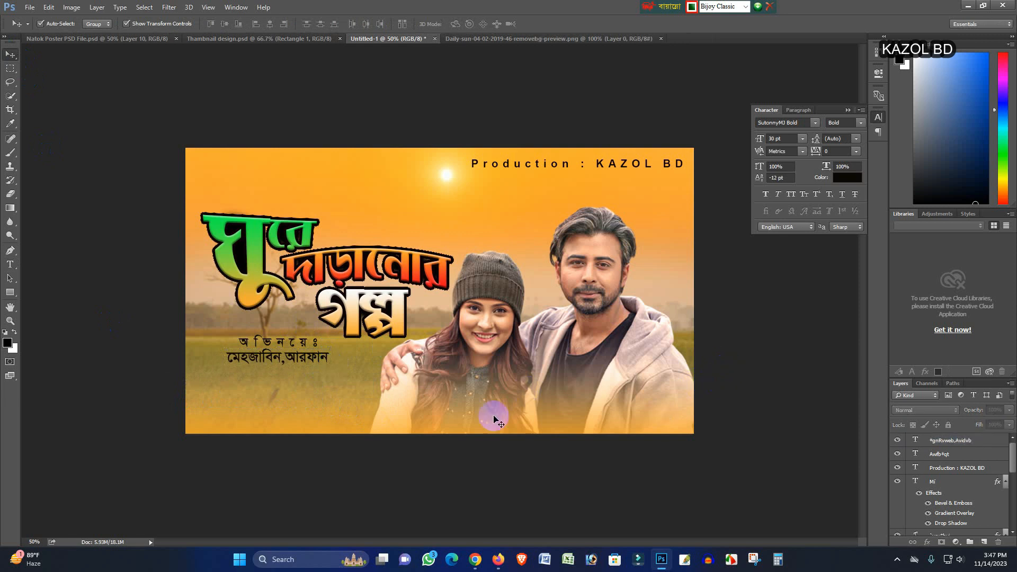
Inspect the cast credit up close and compare the layout with the finished poster in Natok Poster PSD File.psd.
{"action": "left_click", "coordinate": [291, 383], "text": "ctrl"}
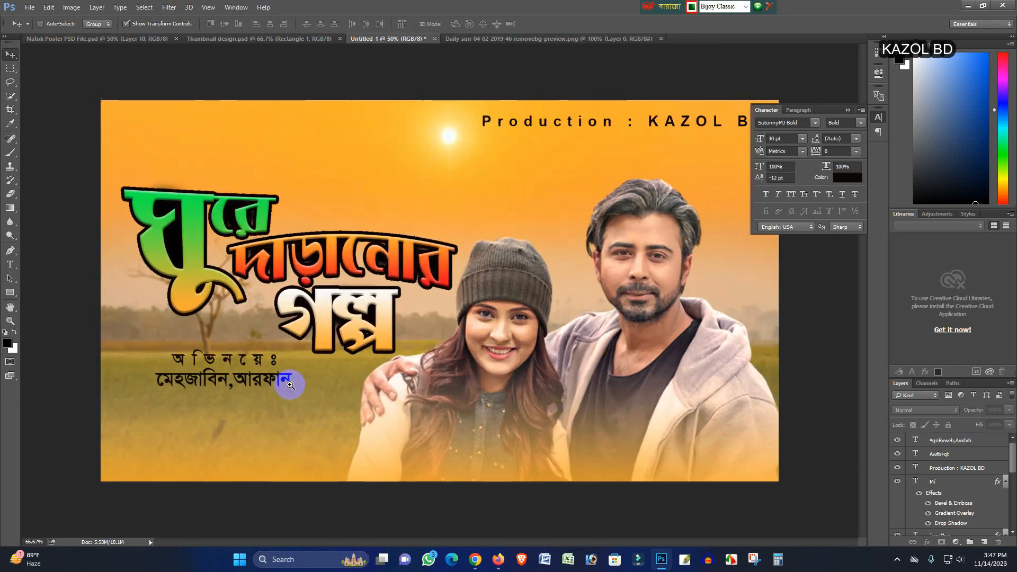
{"action": "left_click", "coordinate": [290, 376], "text": "alt"}
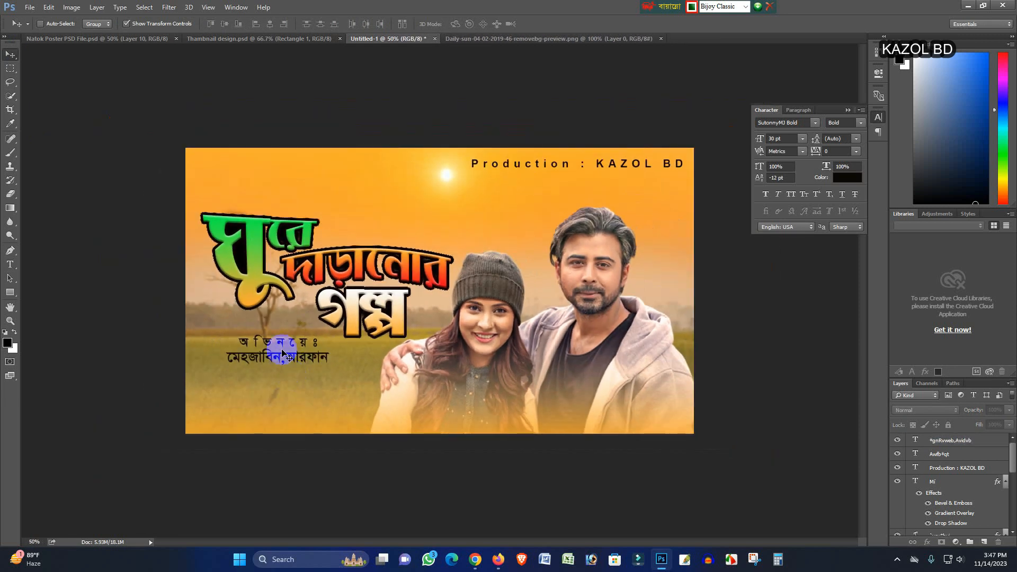
{"action": "left_click", "coordinate": [76, 36]}
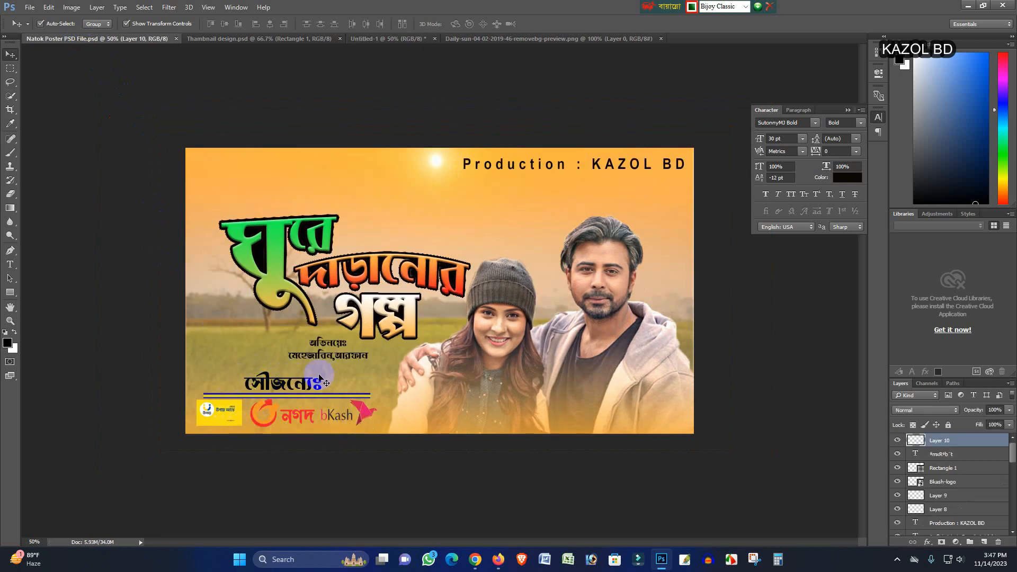
{"action": "left_click", "coordinate": [400, 39]}
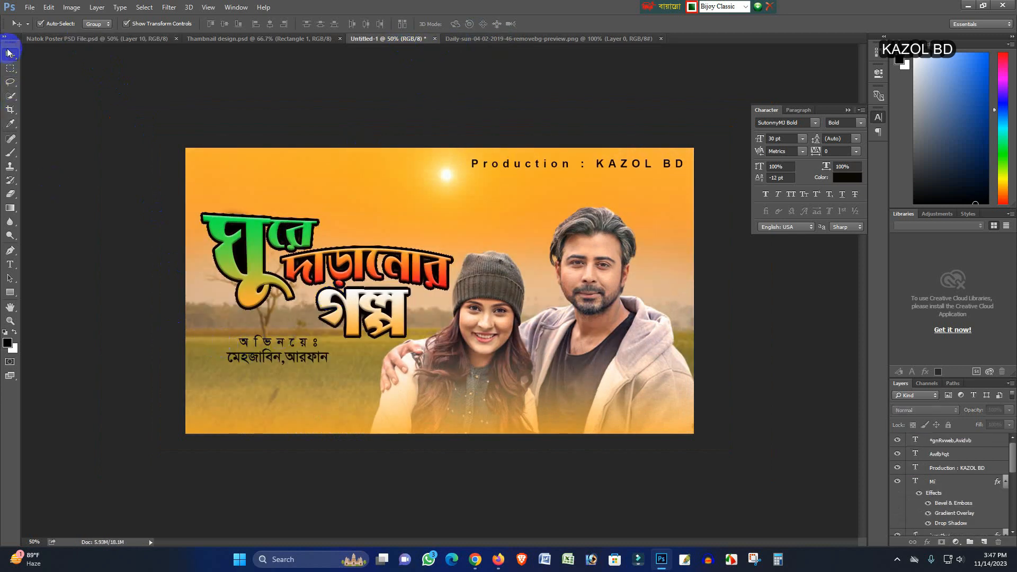
{"action": "left_click", "coordinate": [29, 7]}
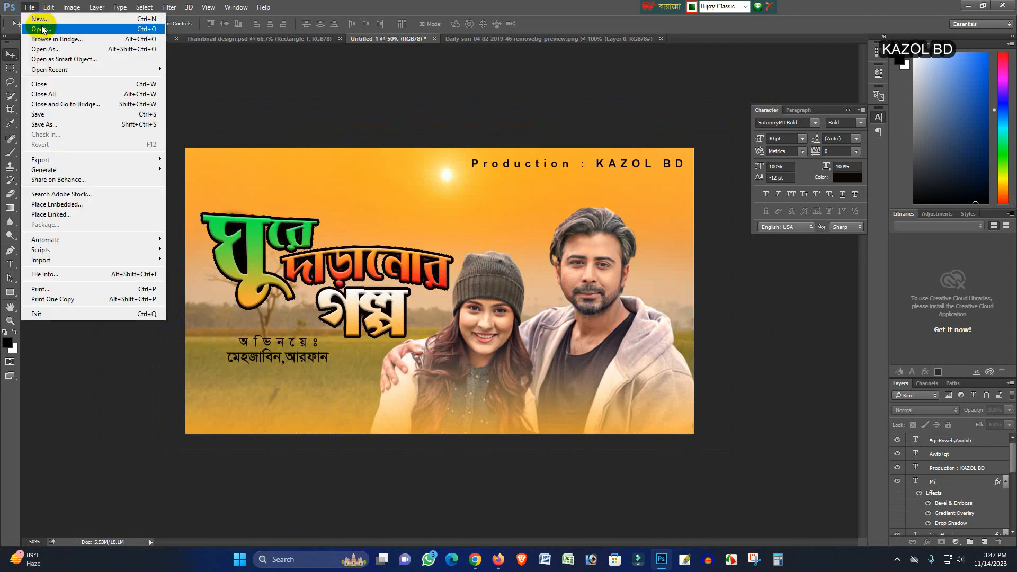
{"action": "left_click", "coordinate": [42, 28]}
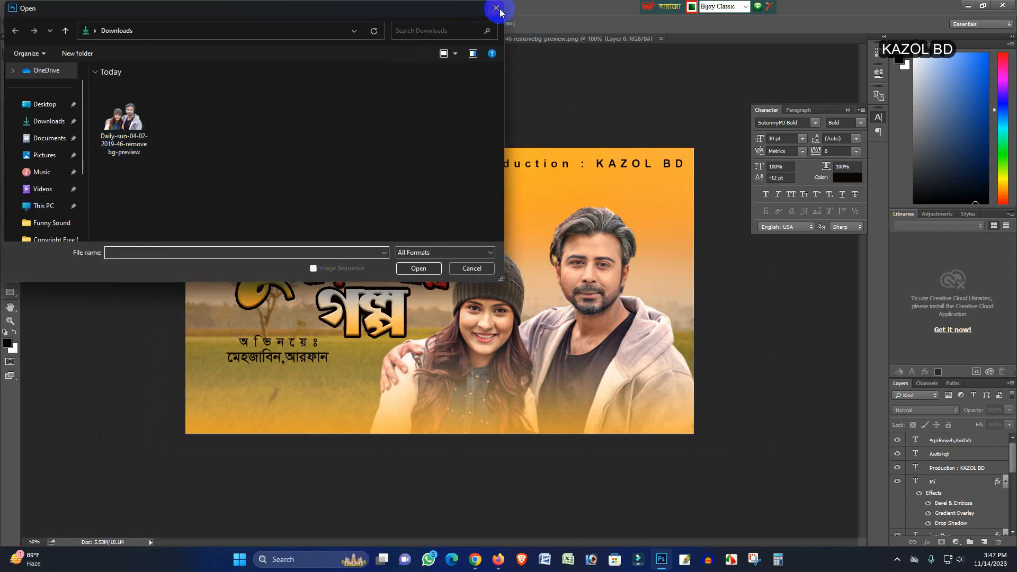
{"action": "left_click", "coordinate": [468, 266]}
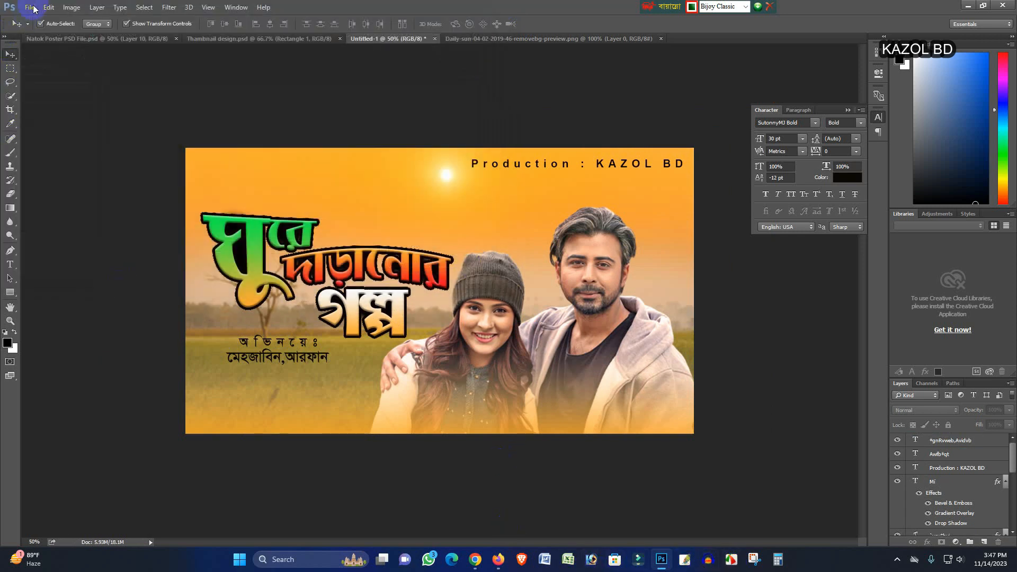
{"action": "left_click", "coordinate": [32, 8]}
{"action": "left_click", "coordinate": [41, 27]}
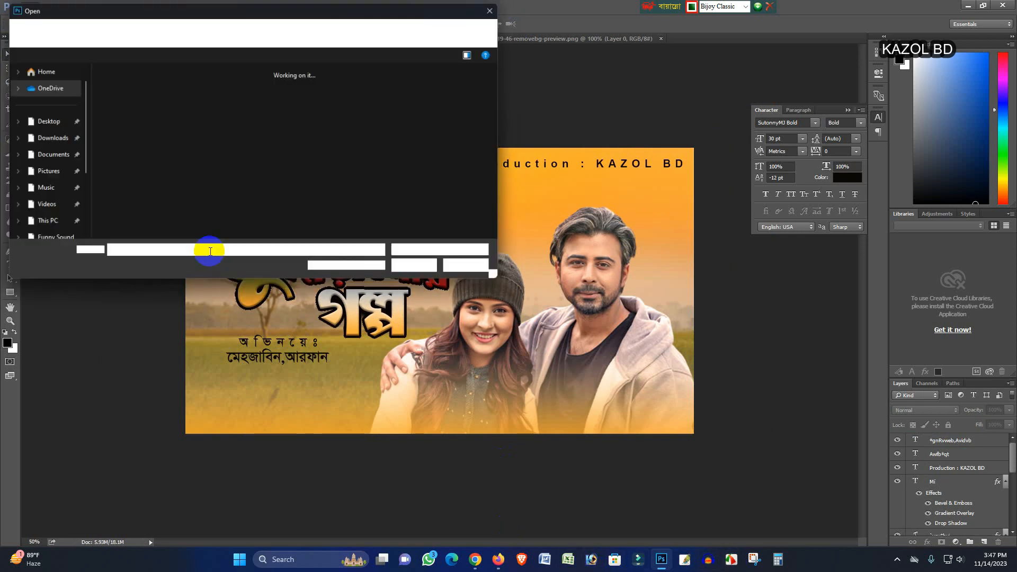
{"action": "left_click", "coordinate": [42, 104]}
{"action": "scroll", "coordinate": [396, 193], "scroll_direction": "down", "scroll_amount": 1}
{"action": "scroll", "coordinate": [396, 193], "scroll_direction": "up", "scroll_amount": 1}
{"action": "left_click", "coordinate": [456, 168]}
{"action": "scroll", "coordinate": [456, 170], "scroll_direction": "down", "scroll_amount": 1}
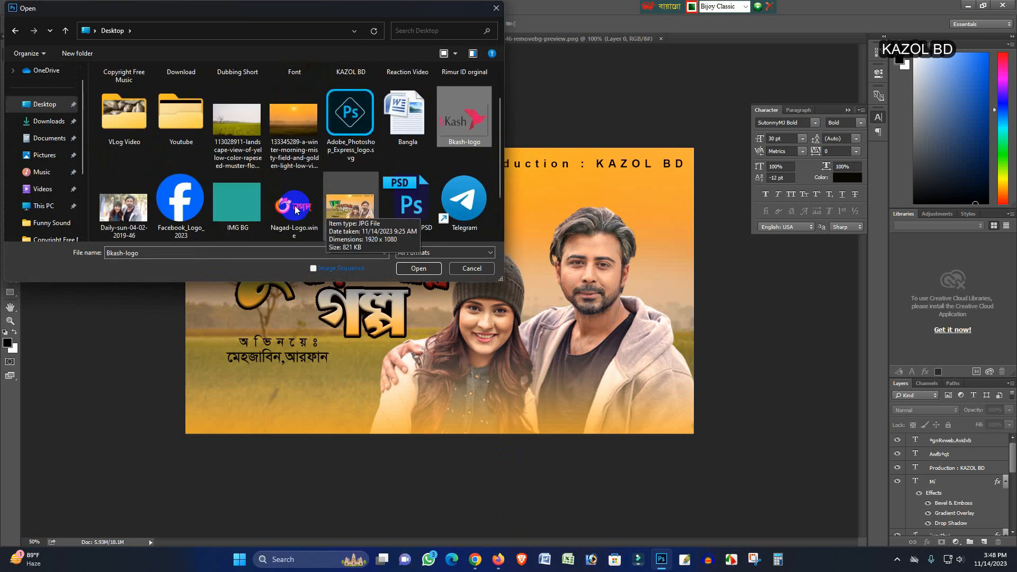
{"action": "left_click", "coordinate": [293, 224], "text": "ctrl"}
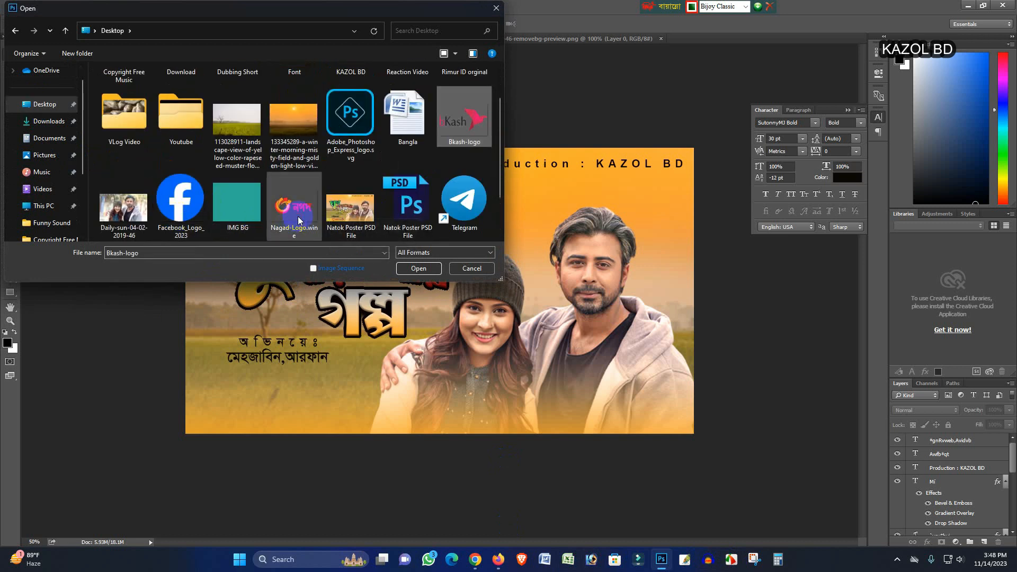
{"action": "left_click", "coordinate": [345, 214], "text": "ctrl"}
{"action": "left_click", "coordinate": [358, 209], "text": "ctrl"}
{"action": "scroll", "coordinate": [180, 212], "scroll_direction": "down", "scroll_amount": 1}
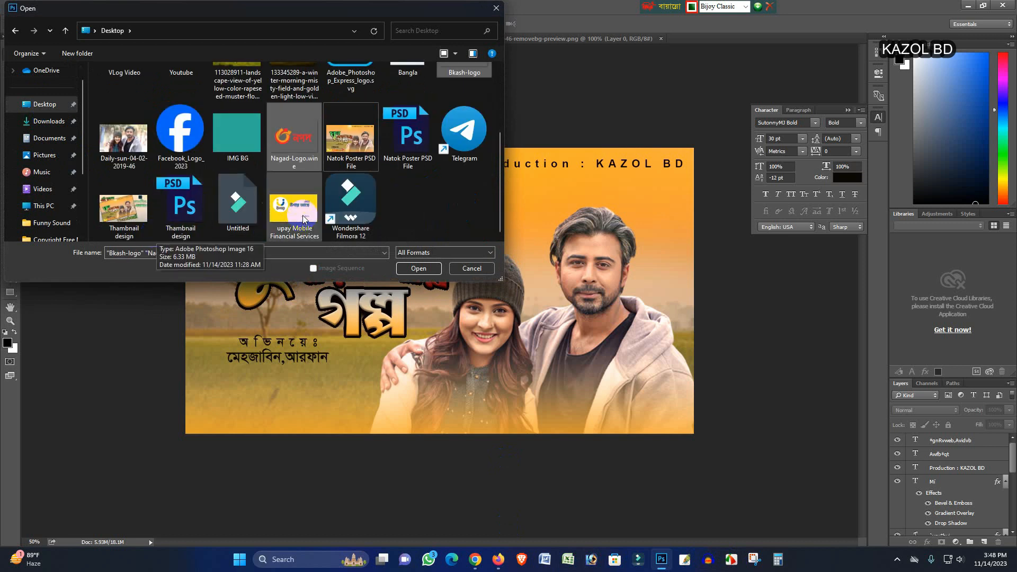
{"action": "left_click", "coordinate": [294, 217], "text": "ctrl"}
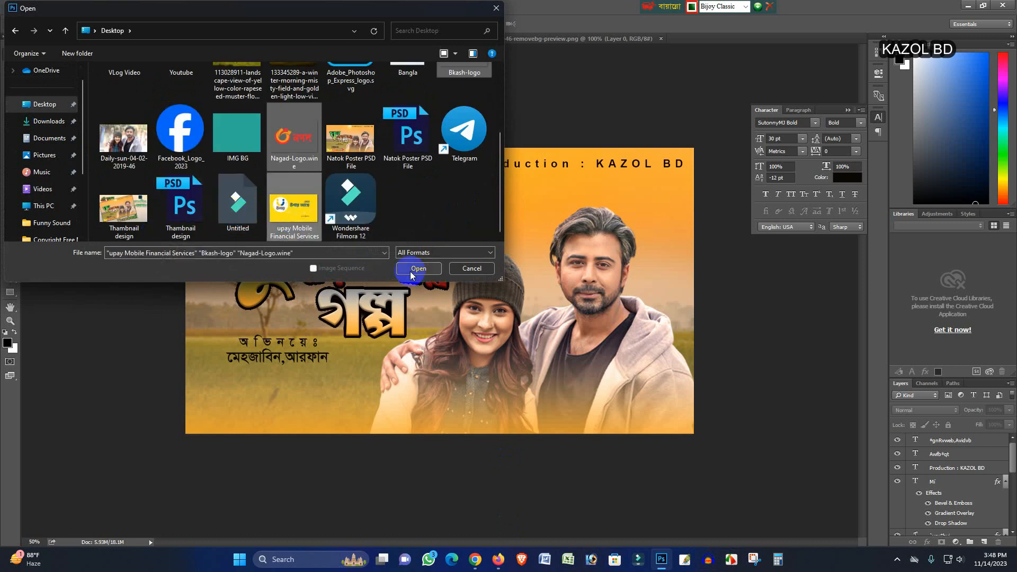
{"action": "left_click", "coordinate": [496, 8]}
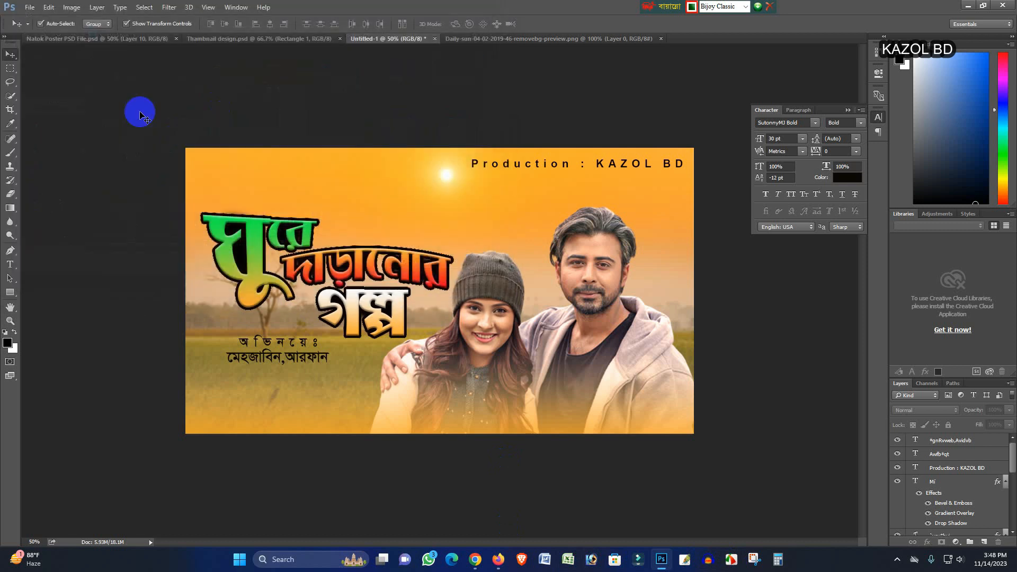
Copy the upay, Nagad and bKash logos from Natok Poster PSD File.psd into the lower-left corner of the Untitled-1 poster.
{"action": "left_click", "coordinate": [87, 38]}
{"action": "left_click", "coordinate": [229, 421]}
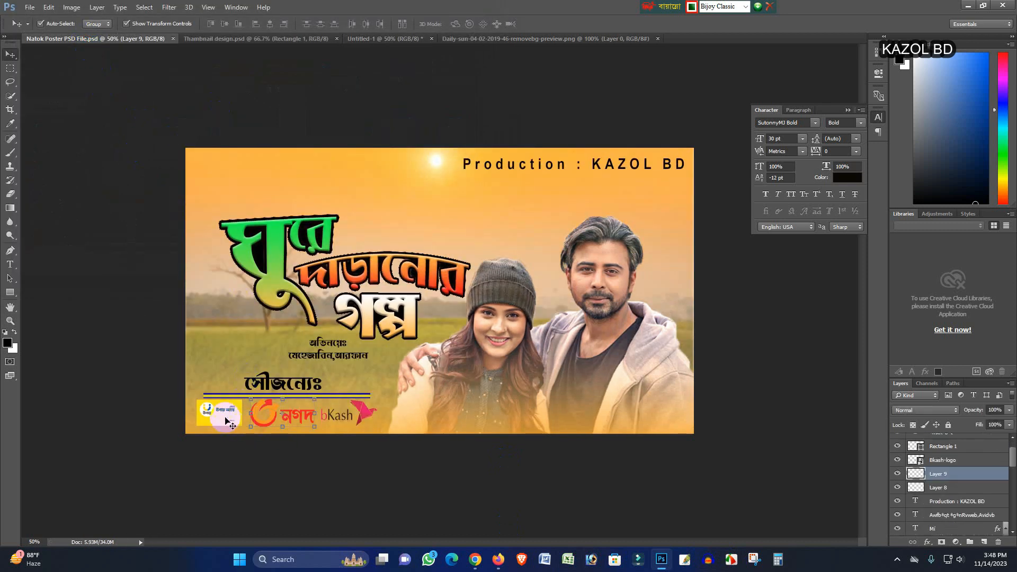
{"action": "left_click", "coordinate": [313, 421], "text": "shift"}
{"action": "left_click", "coordinate": [349, 423], "text": "shift"}
{"action": "mouse_move", "coordinate": [298, 421]}
{"action": "left_mouse_down"}
{"action": "mouse_move", "coordinate": [406, 225]}
{"action": "mouse_move", "coordinate": [415, 48]}
{"action": "mouse_move", "coordinate": [384, 43]}
{"action": "mouse_move", "coordinate": [370, 245]}
{"action": "mouse_move", "coordinate": [277, 406]}
{"action": "mouse_move", "coordinate": [305, 420]}
{"action": "left_mouse_up"}
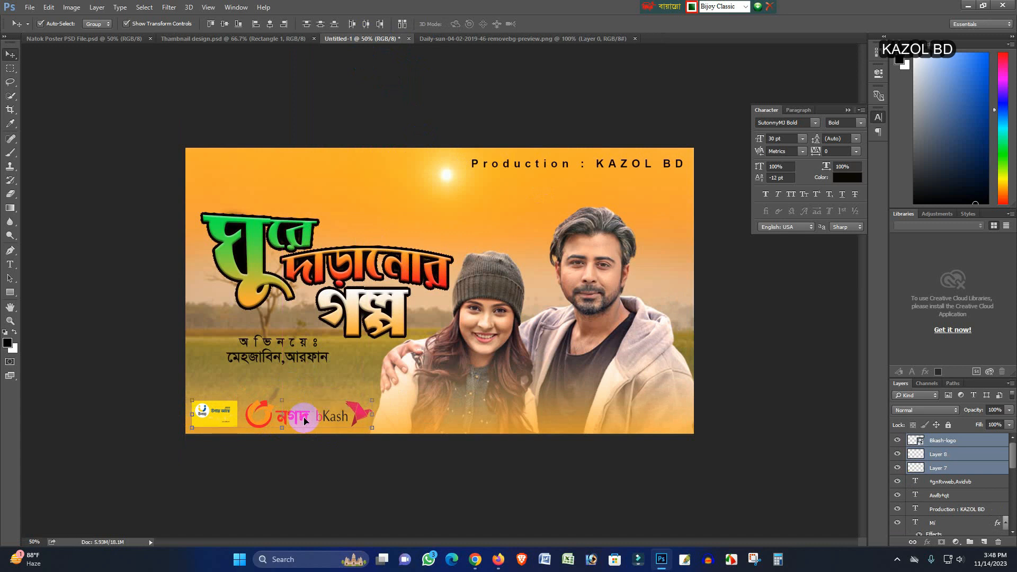
Copy the "সৌজন্যেঃ" heading from Natok Poster PSD File.psd into the Untitled-1 poster, just above the sponsor logos.
{"action": "left_click", "coordinate": [51, 43]}
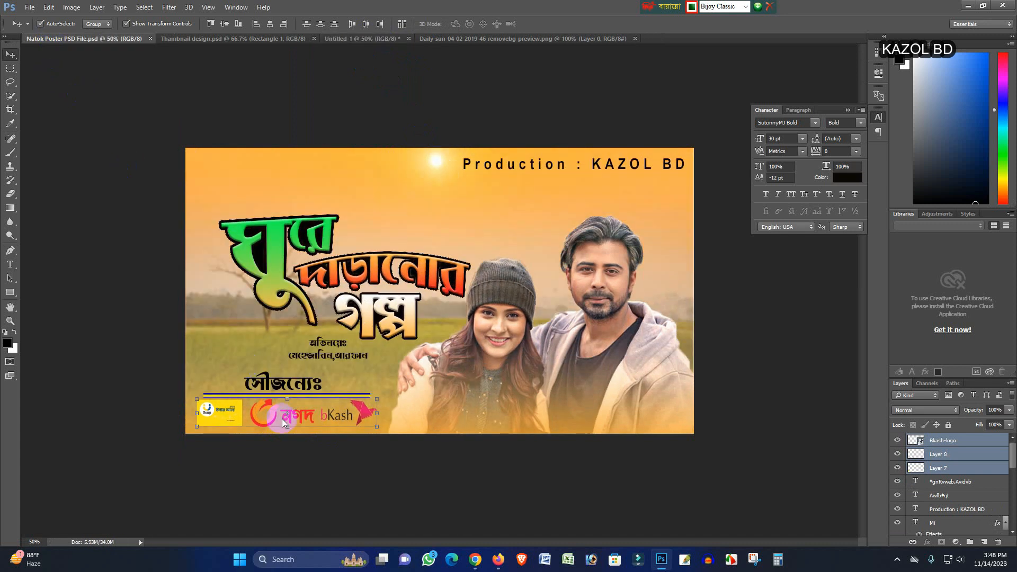
{"action": "left_click", "coordinate": [271, 384]}
{"action": "left_click_drag", "start_coordinate": [309, 236], "coordinate": [279, 387]}
Move the "অভিনয়েঃ" label and cast names together from under the title to the sky area above the woman's head.
{"action": "left_click", "coordinate": [282, 345]}
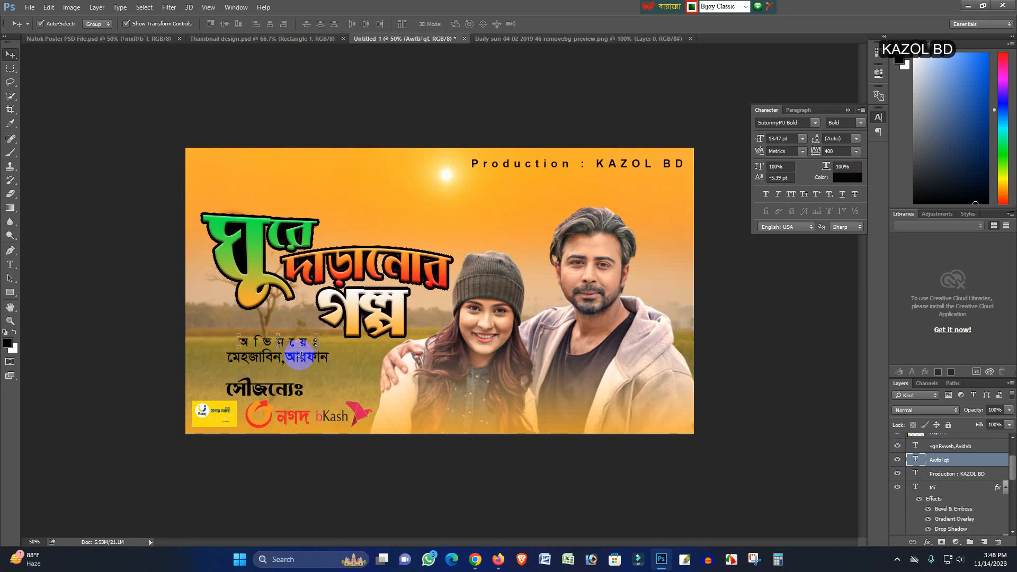
{"action": "left_click", "coordinate": [300, 367]}
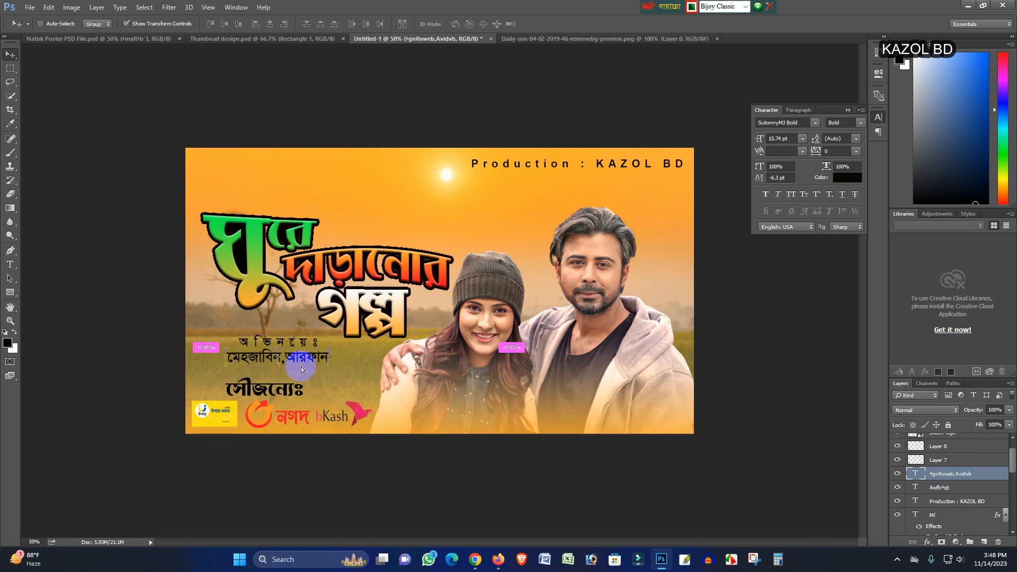
{"action": "key", "text": "ctrl+plus"}
{"action": "key", "text": "ctrl+plus"}
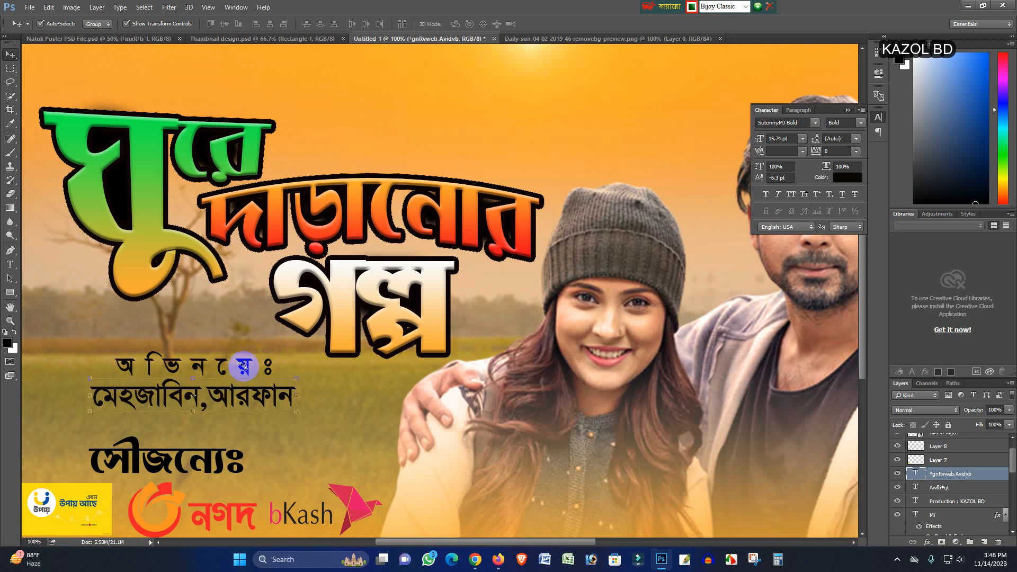
{"action": "left_click", "coordinate": [244, 365], "text": "shift"}
{"action": "left_click_drag", "start_coordinate": [244, 354], "coordinate": [493, 72]}
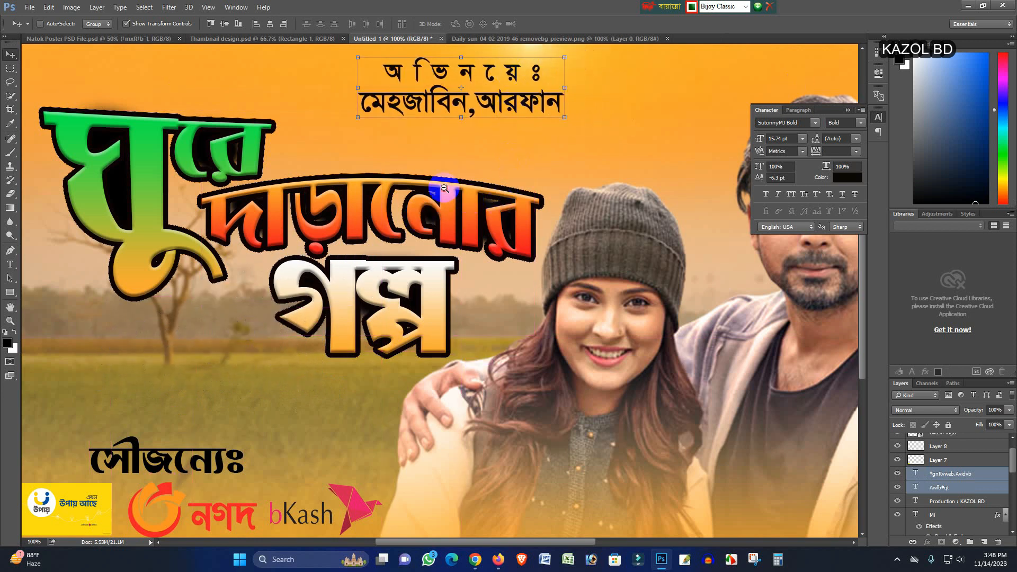
{"action": "left_click", "coordinate": [444, 188], "text": "alt"}
{"action": "left_click", "coordinate": [444, 189], "text": "alt"}
{"action": "left_click_drag", "start_coordinate": [430, 195], "coordinate": [512, 210]}
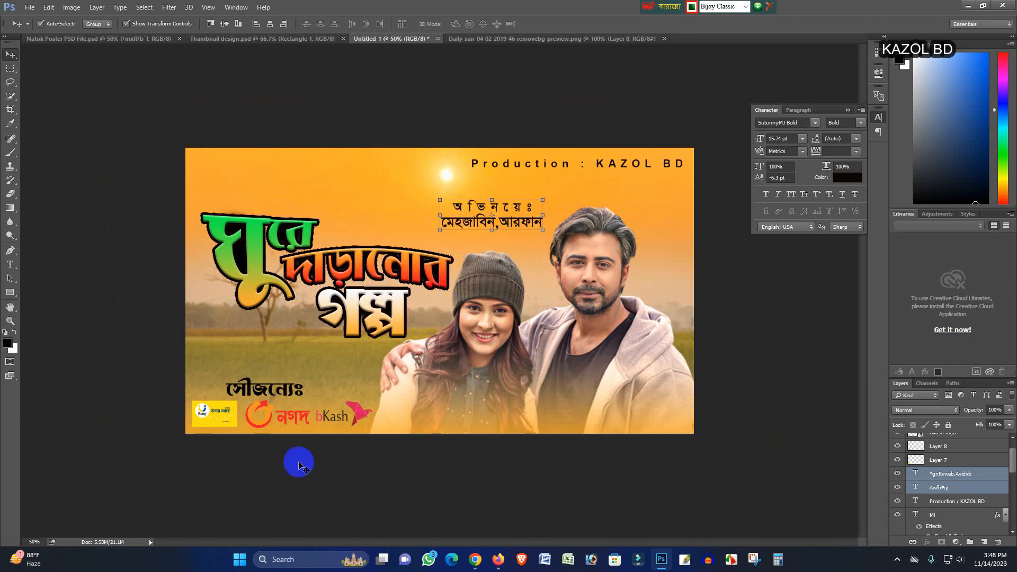
Nudge the "সৌজন্যেঃ" heading up and draw a thin rectangle about 638 × 18 px between it and the sponsor logos.
{"action": "left_click", "coordinate": [269, 395]}
{"action": "left_click_drag", "start_coordinate": [281, 393], "coordinate": [286, 383]}
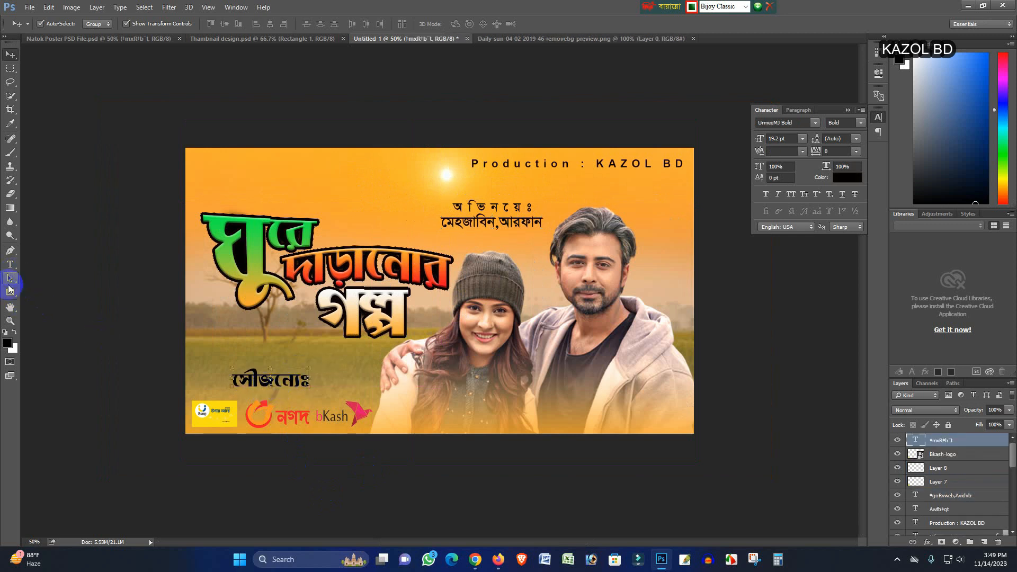
{"action": "key", "text": "u"}
{"action": "left_click_drag", "start_coordinate": [193, 391], "coordinate": [362, 395]}
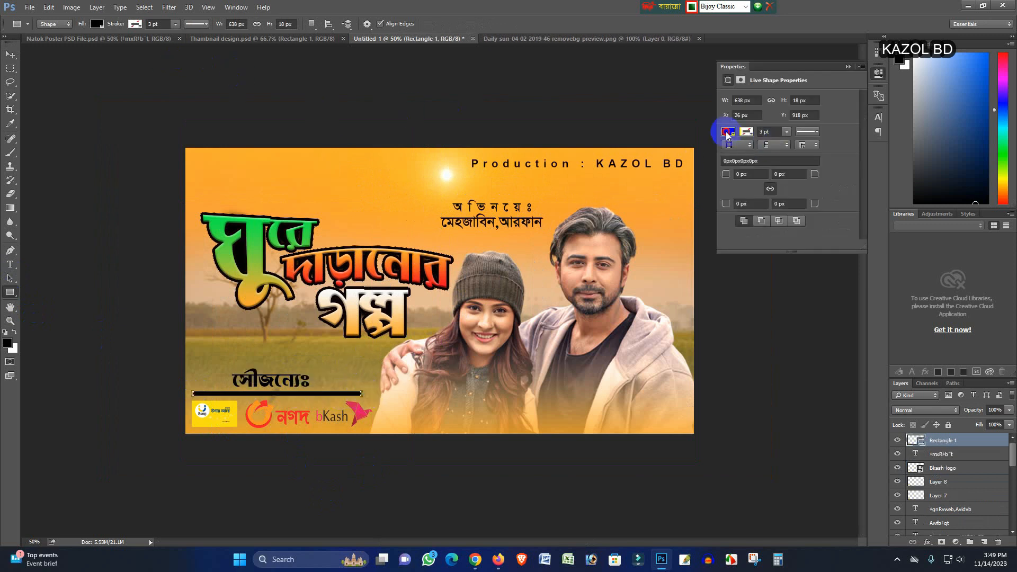
Fill the thin divider rectangle with the blue, white and gold linear gradient preset.
{"action": "left_click", "coordinate": [728, 131]}
{"action": "left_click", "coordinate": [777, 152]}
{"action": "left_click", "coordinate": [750, 209]}
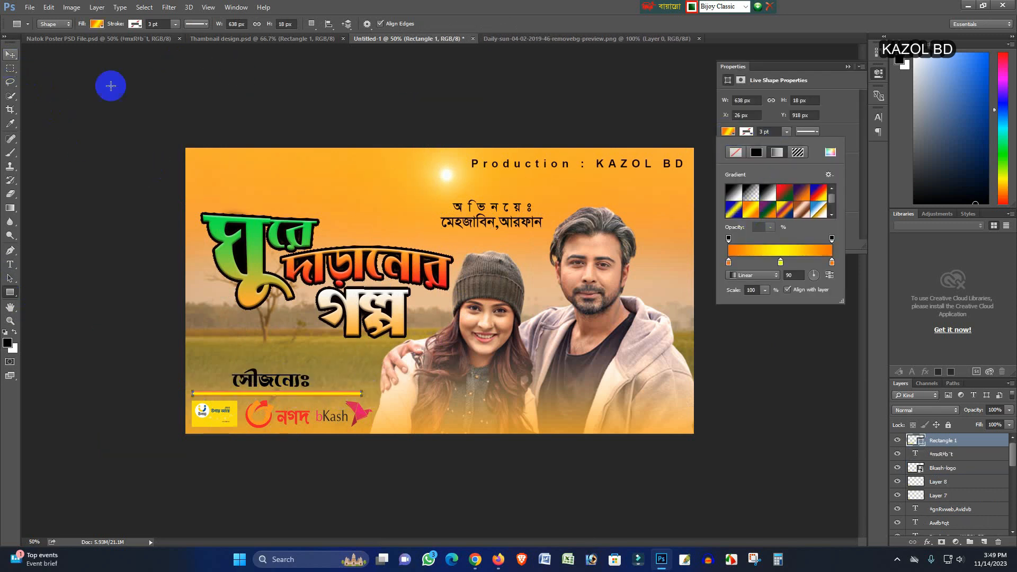
{"action": "left_click", "coordinate": [818, 210]}
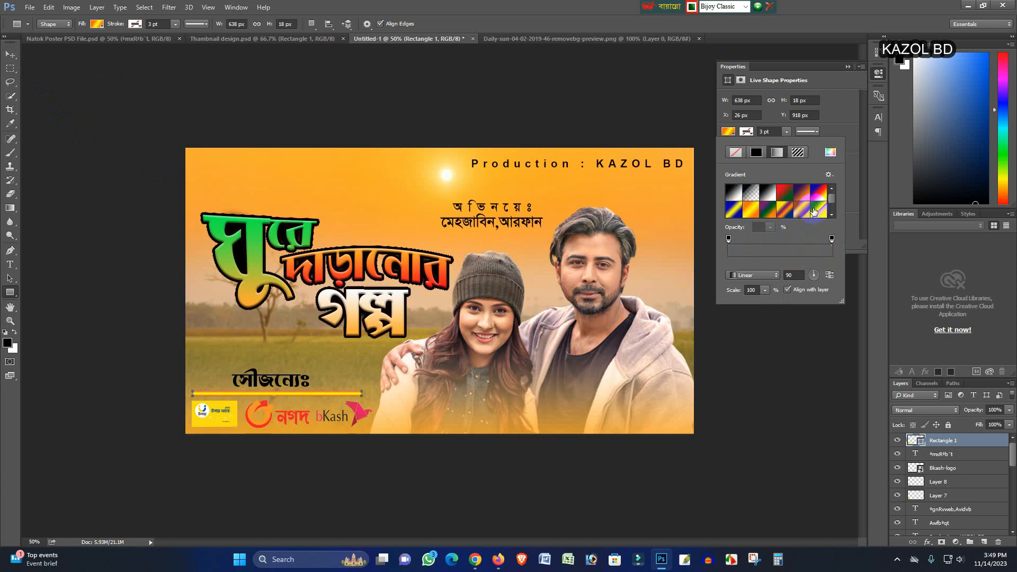
{"action": "left_click", "coordinate": [10, 55]}
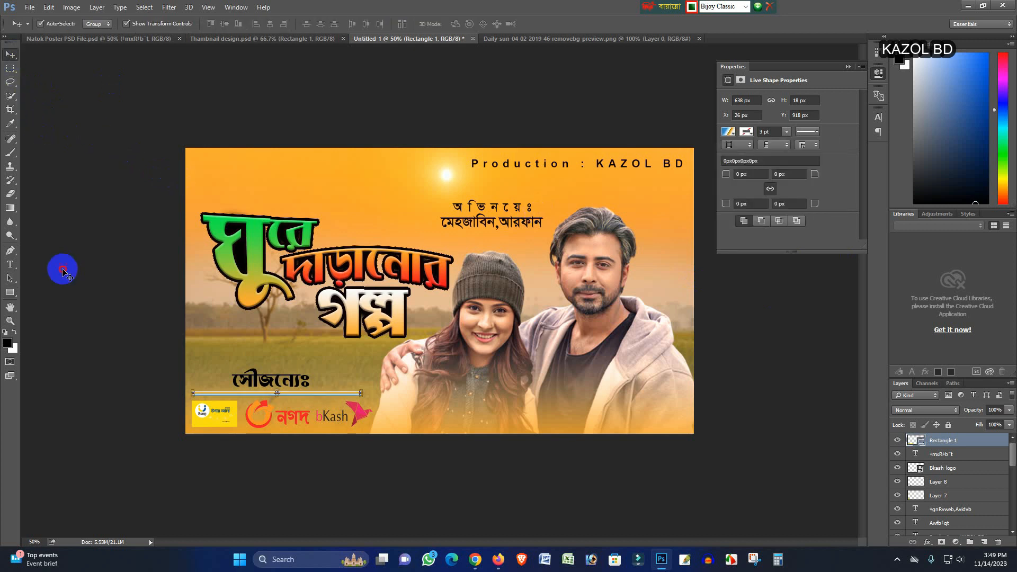
{"action": "left_click", "coordinate": [177, 349]}
Deselect the layers and review the whole poster composition at different zoom levels.
{"action": "left_click", "coordinate": [272, 380]}
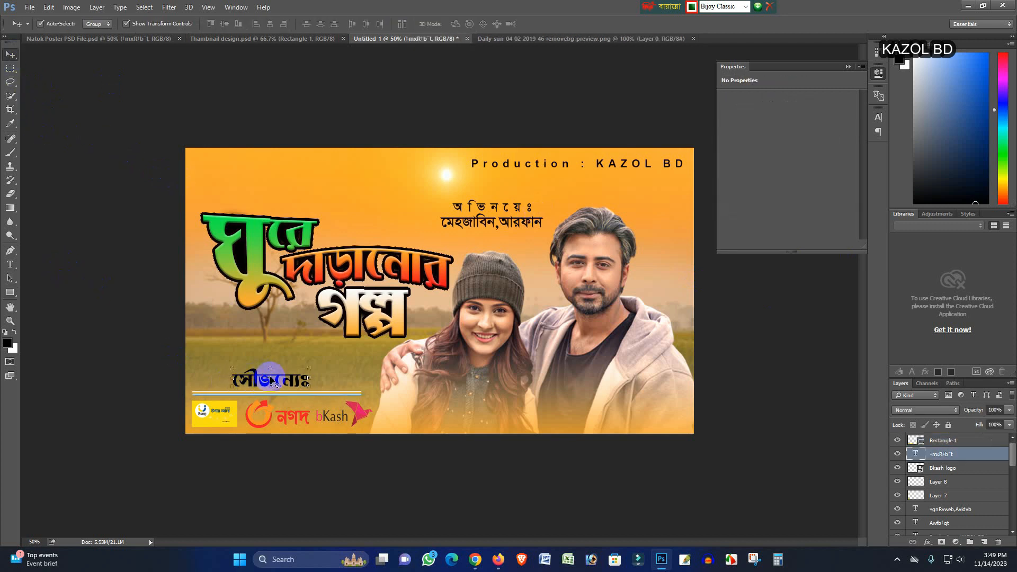
{"action": "left_click", "coordinate": [719, 380]}
{"action": "key", "text": "ctrl+minus"}
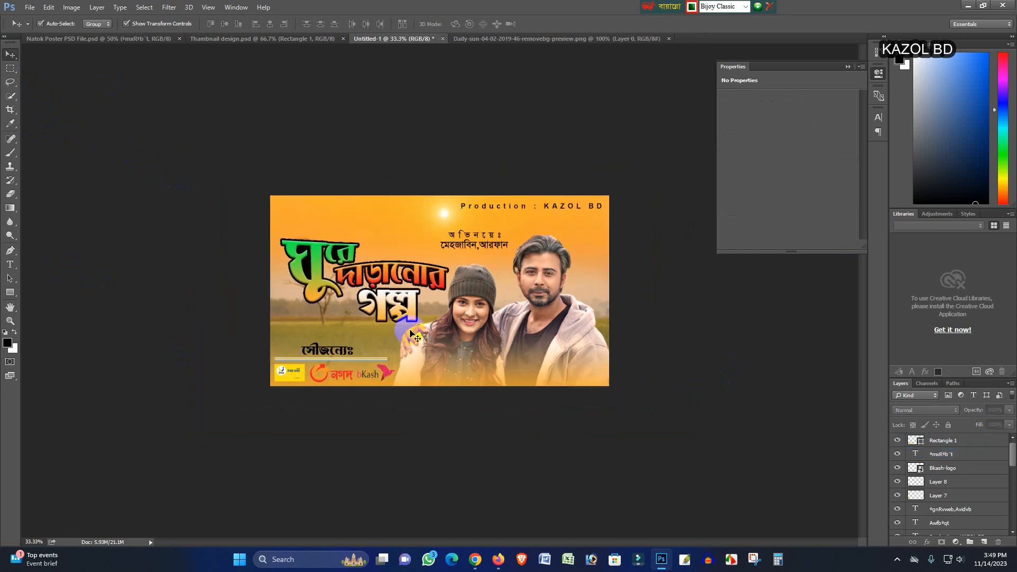
{"action": "left_click", "coordinate": [657, 342]}
{"action": "left_click", "coordinate": [659, 341]}
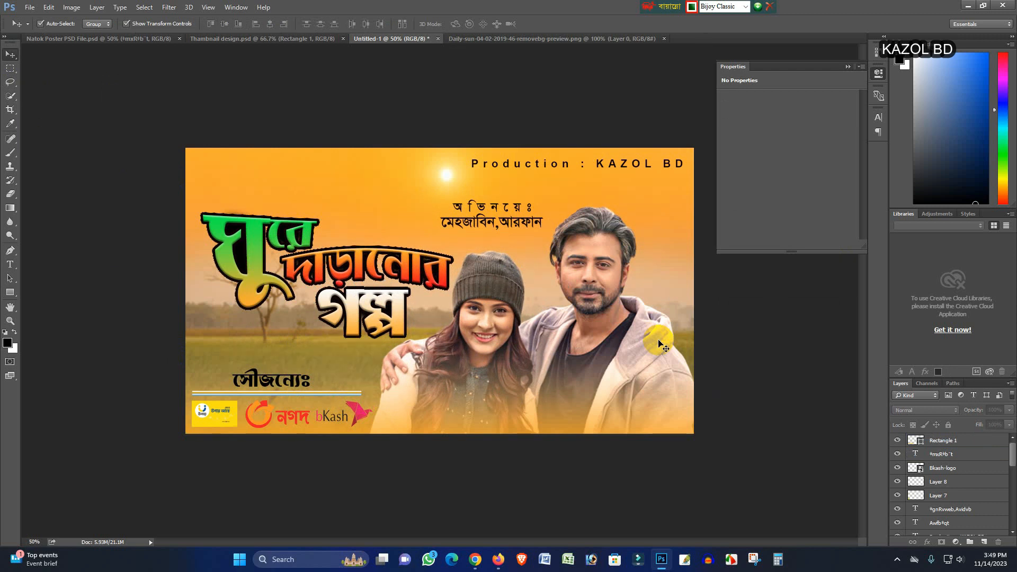
{"action": "left_click", "coordinate": [589, 494]}
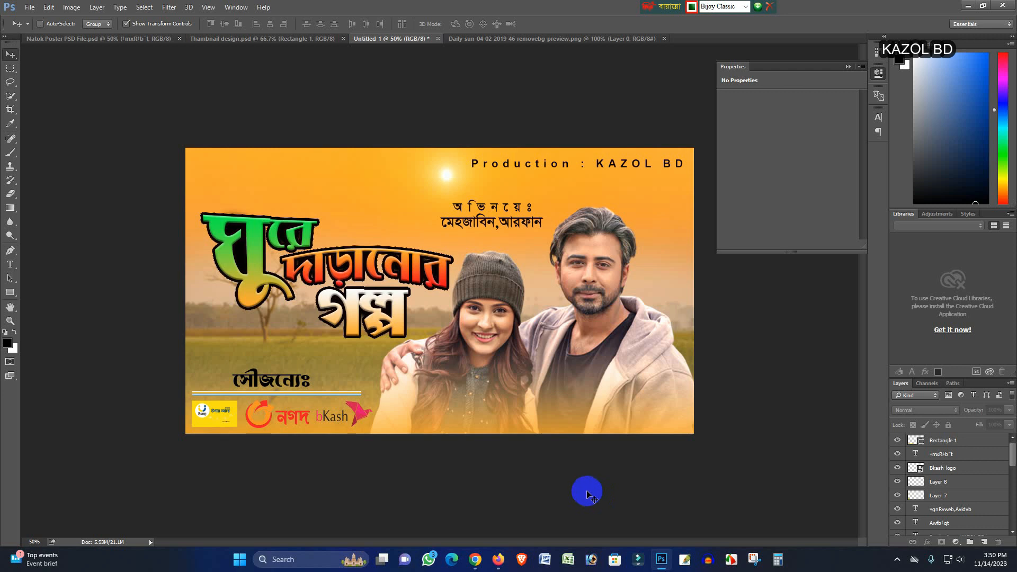
{"action": "left_click", "coordinate": [544, 432], "text": "ctrl+alt"}
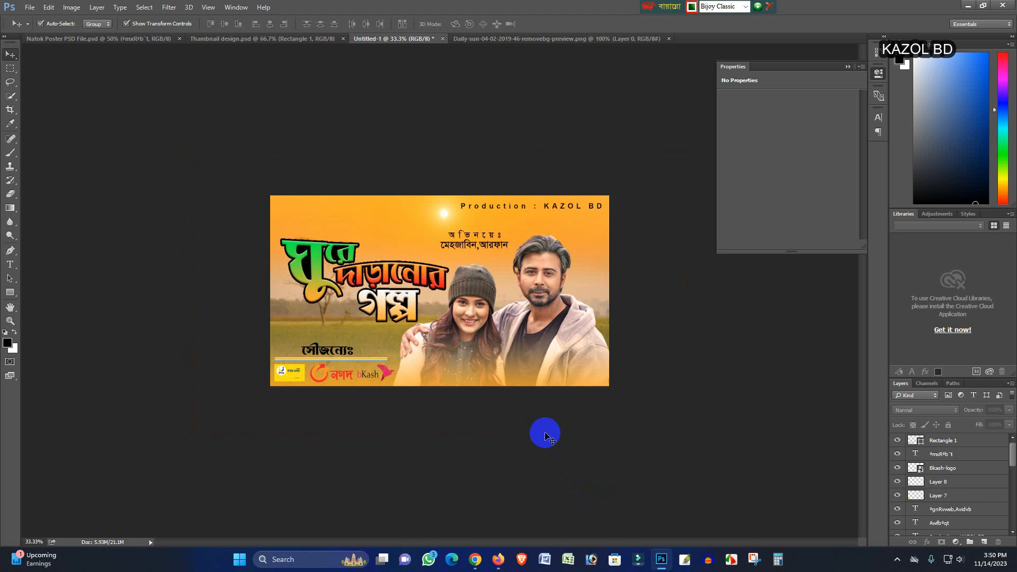